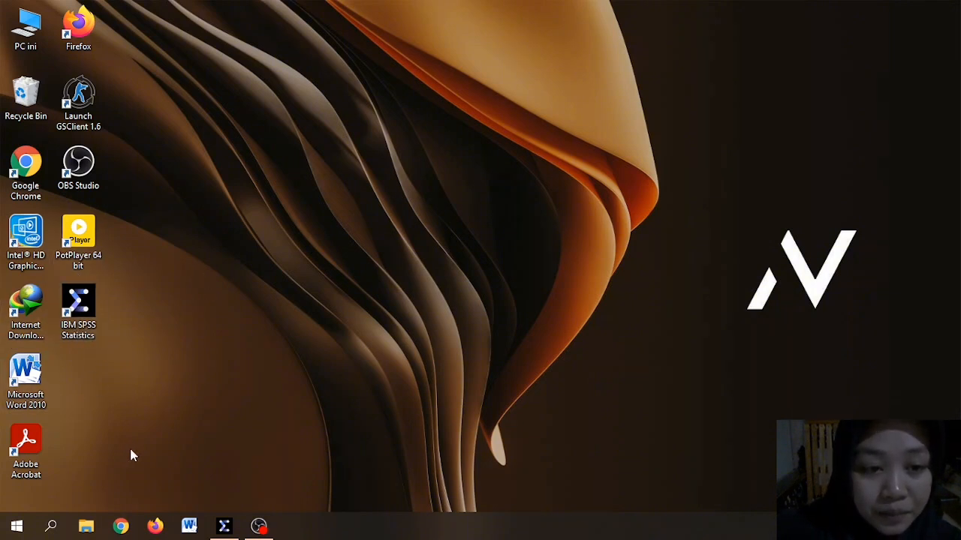
Step: Switch to IBM SPSS Statistics and review the variable definitions from soal1 through skortotal
{"action": "left_click", "coordinate": [223, 526]}
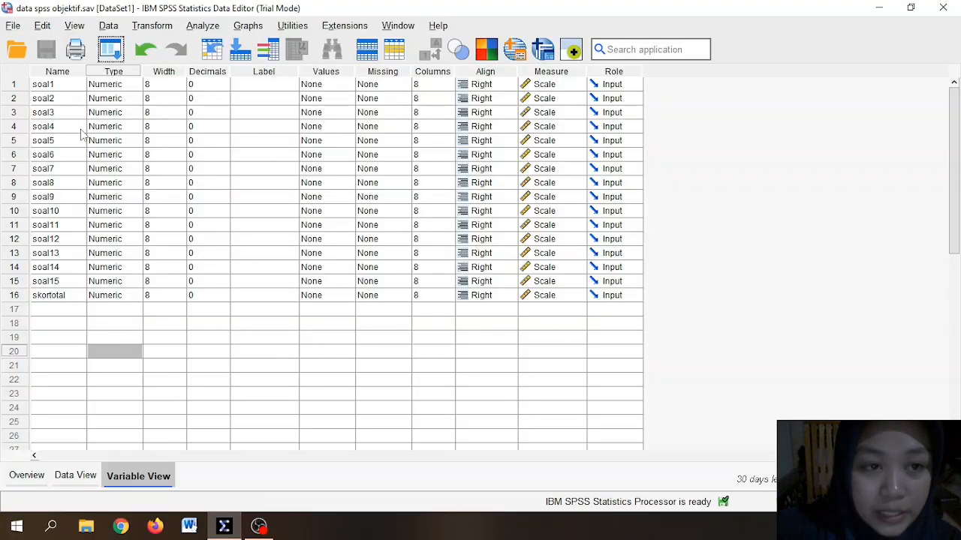
{"action": "left_click", "coordinate": [58, 85]}
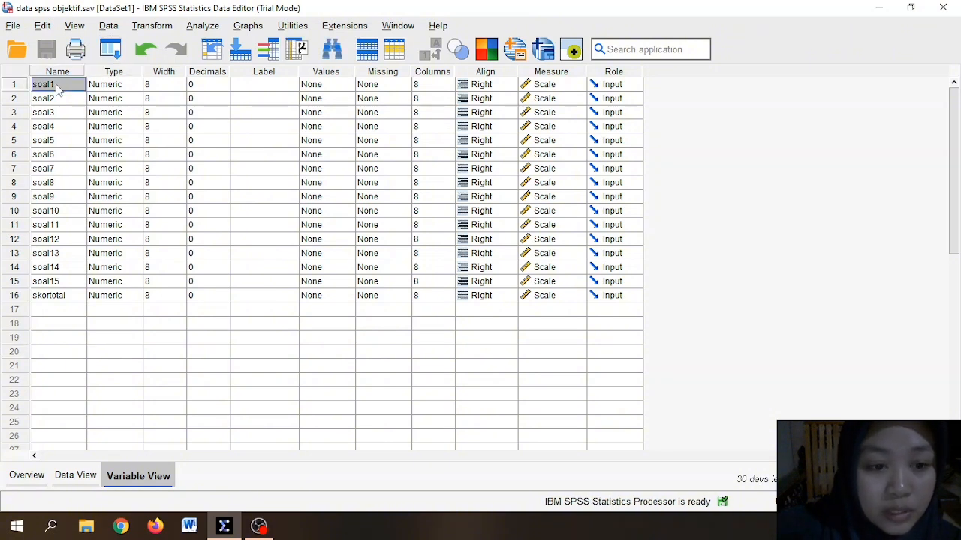
{"action": "left_click", "coordinate": [129, 407]}
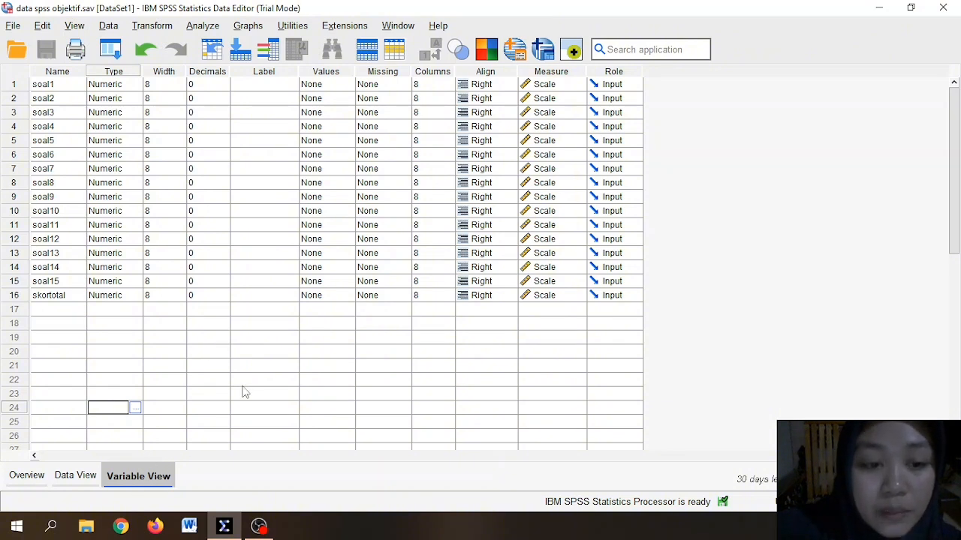
{"action": "left_click", "coordinate": [69, 87]}
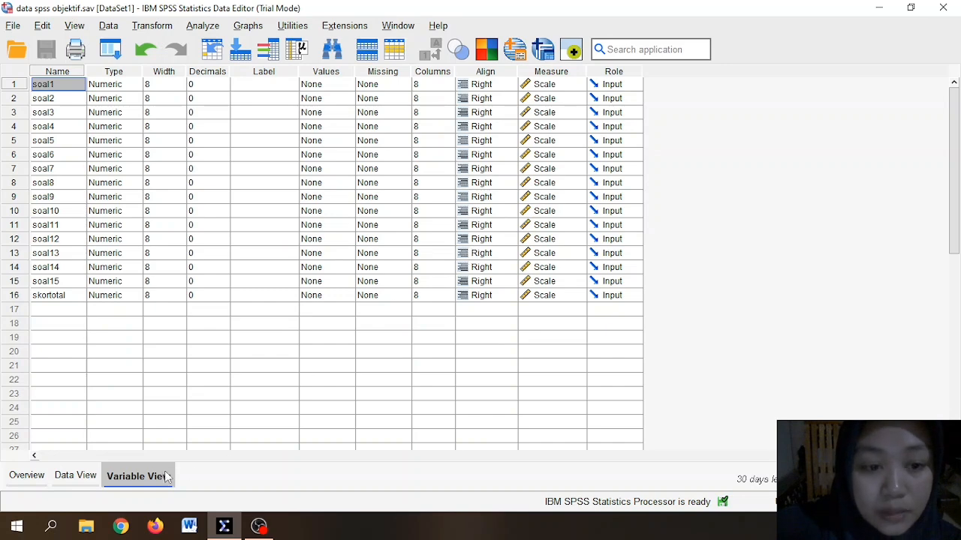
Step: Examine the respondents' item scores and the skortotal column in the data sheet of the objective test
{"action": "left_click", "coordinate": [74, 478]}
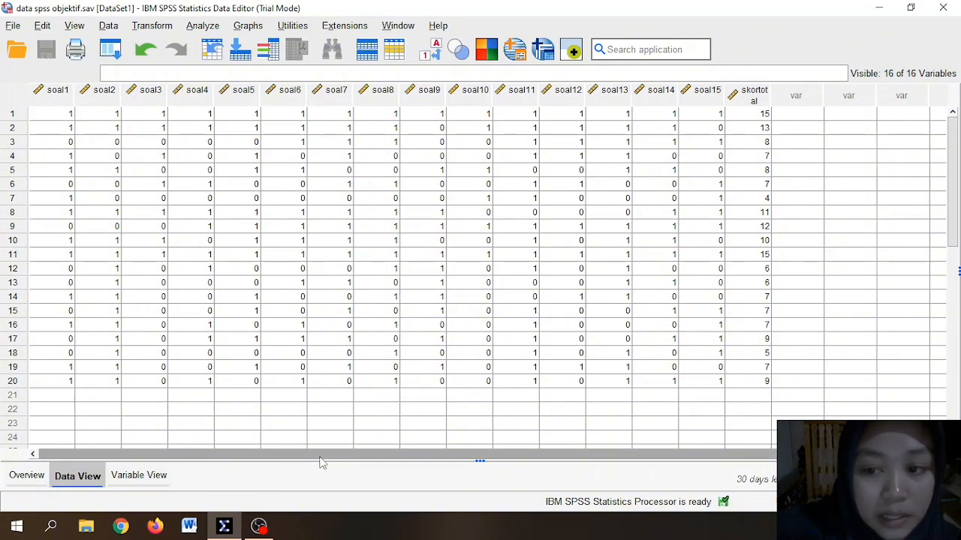
{"action": "scroll", "coordinate": [320, 459], "scroll_direction": "right", "scroll_amount": 1}
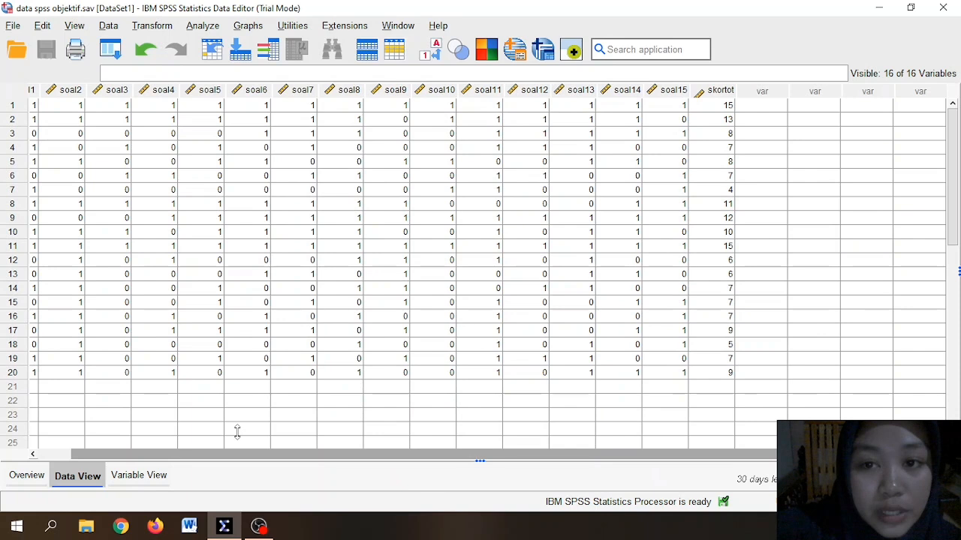
{"action": "scroll", "coordinate": [237, 433], "scroll_direction": "left", "scroll_amount": 1}
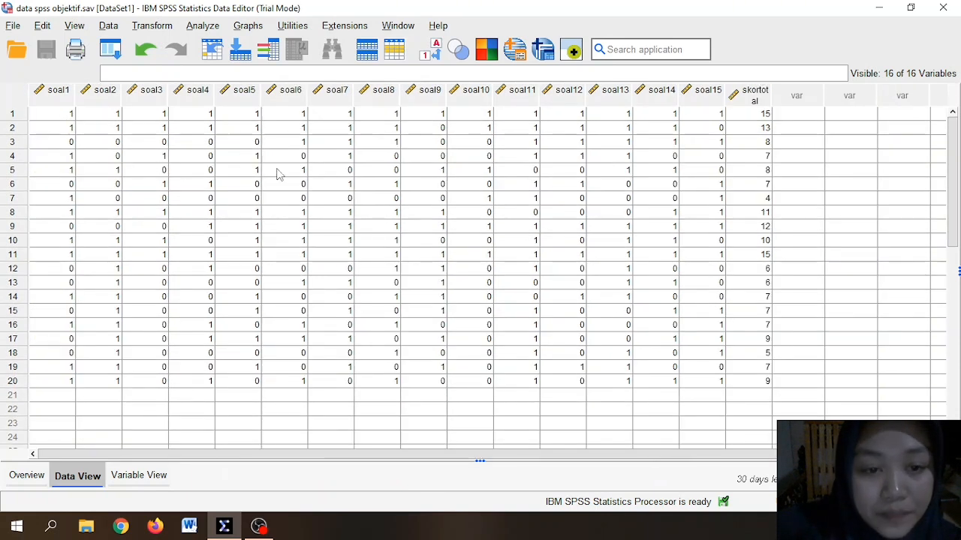
Step: Run a bivariate Pearson correlation on soal1 to soal15 and skortotal, two-tailed, with significant correlations flagged
{"action": "left_click", "coordinate": [214, 27]}
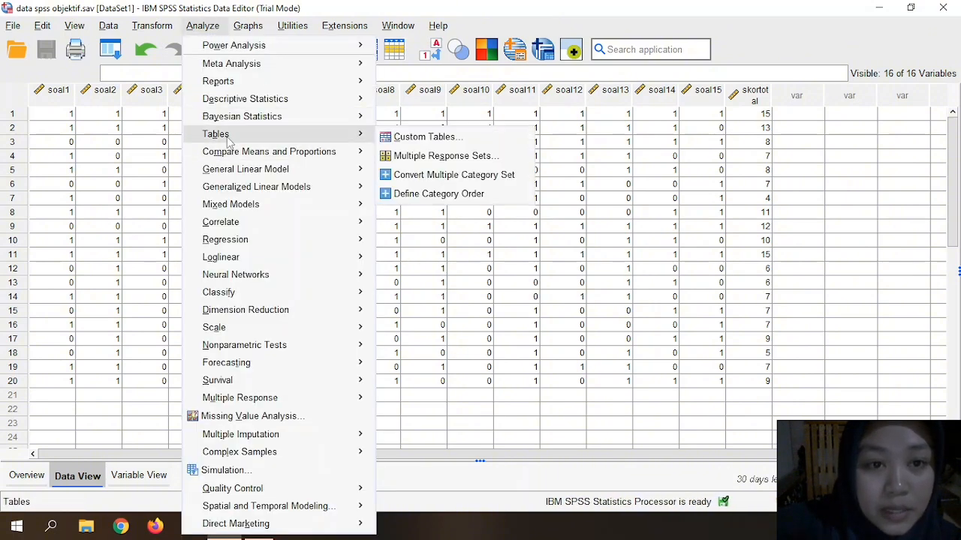
{"action": "mouse_move", "coordinate": [224, 223]}
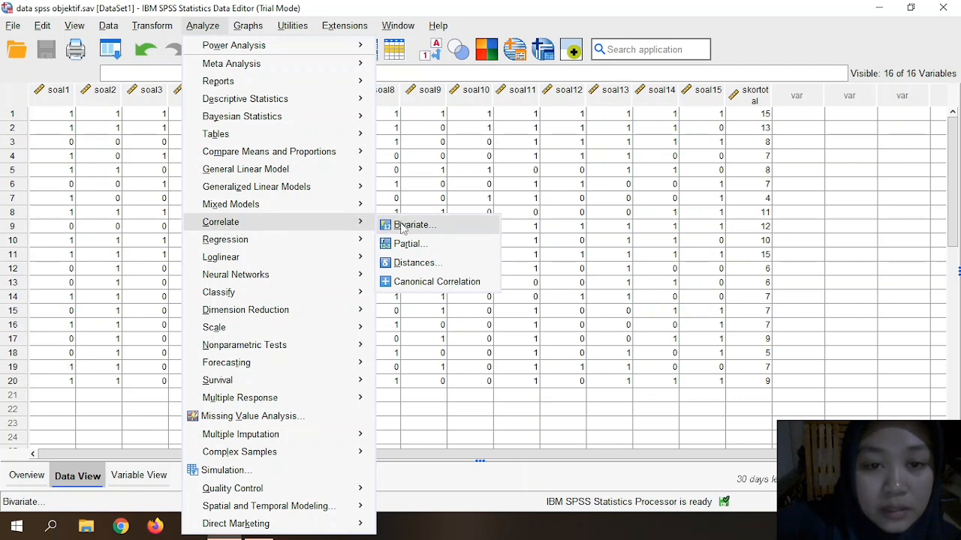
{"action": "left_click", "coordinate": [438, 232]}
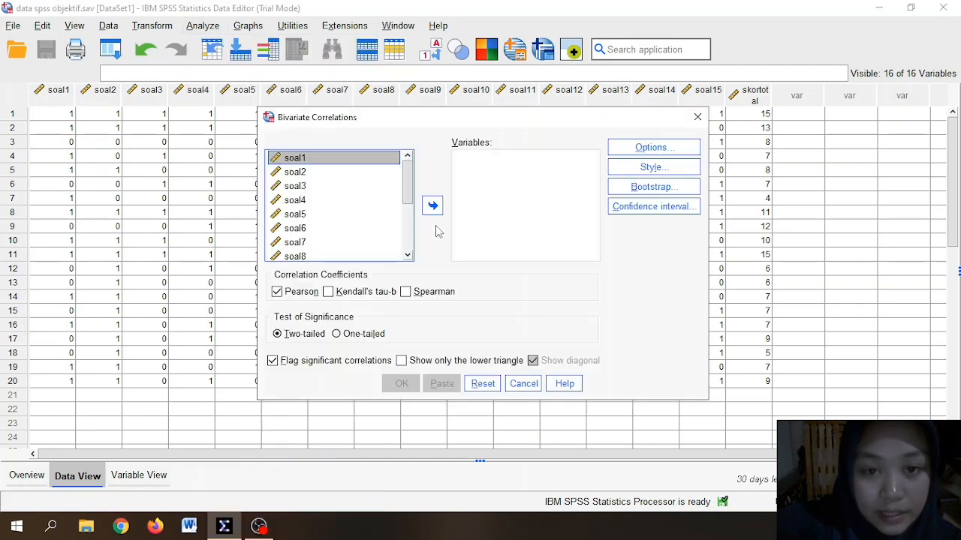
{"action": "left_click", "coordinate": [361, 163]}
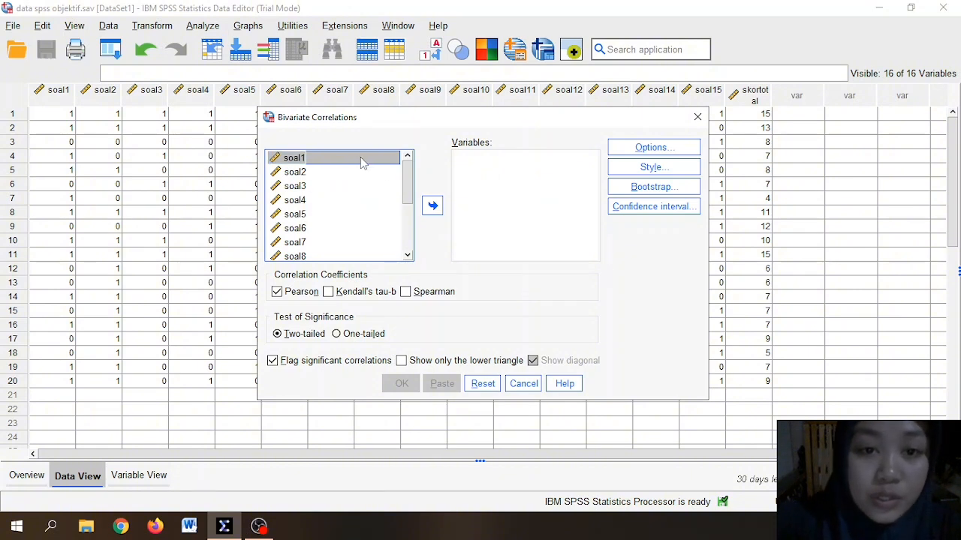
{"action": "scroll", "coordinate": [349, 199], "scroll_direction": "down", "scroll_amount": 3}
{"action": "scroll", "coordinate": [349, 199], "scroll_direction": "up", "scroll_amount": 3}
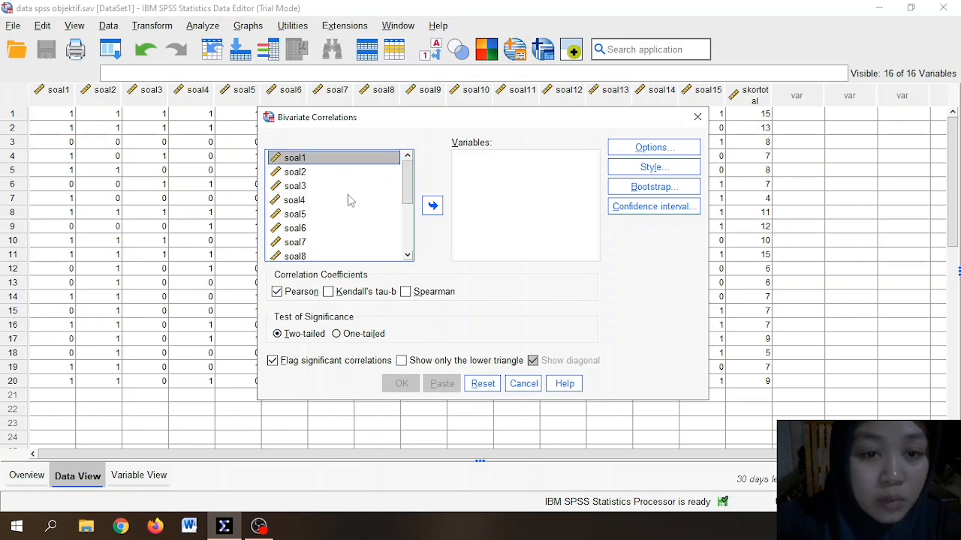
{"action": "key", "text": "ctrl+a"}
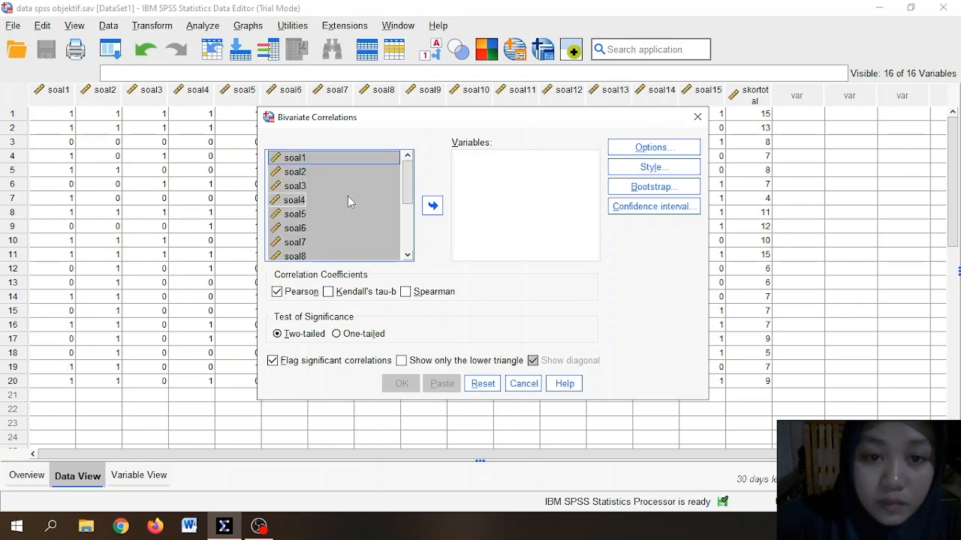
{"action": "left_click", "coordinate": [435, 207]}
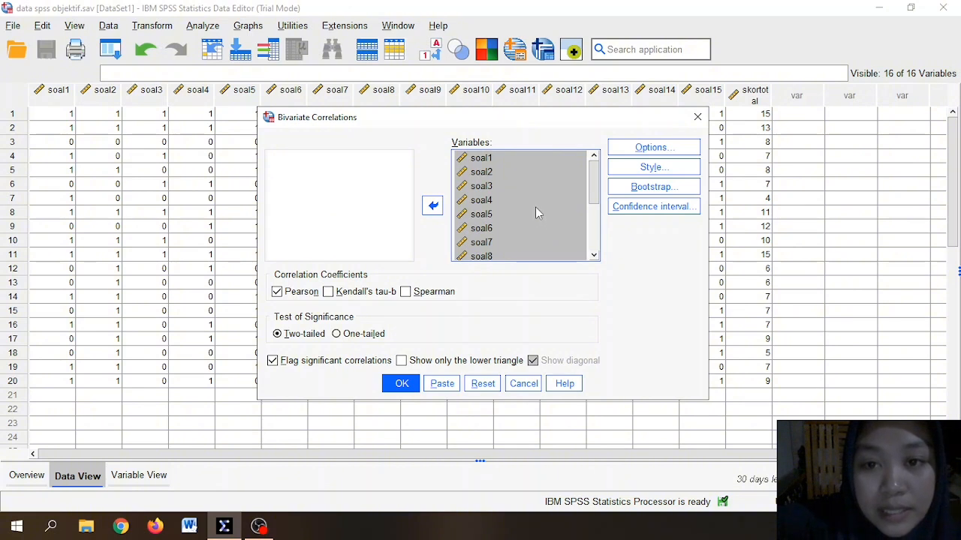
{"action": "scroll", "coordinate": [535, 208], "scroll_direction": "down", "scroll_amount": 3}
{"action": "scroll", "coordinate": [535, 208], "scroll_direction": "up", "scroll_amount": 2}
{"action": "scroll", "coordinate": [535, 208], "scroll_direction": "up", "scroll_amount": 1}
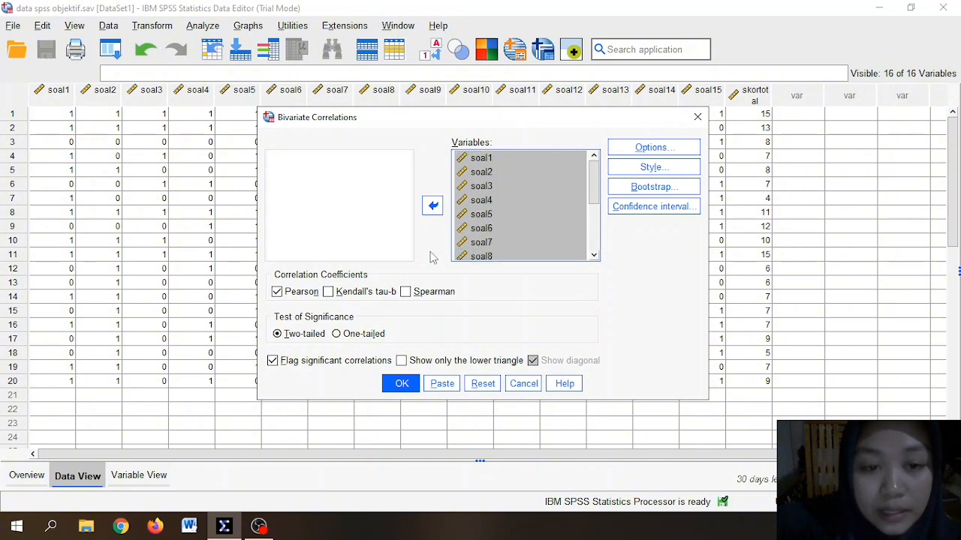
{"action": "left_click", "coordinate": [402, 385]}
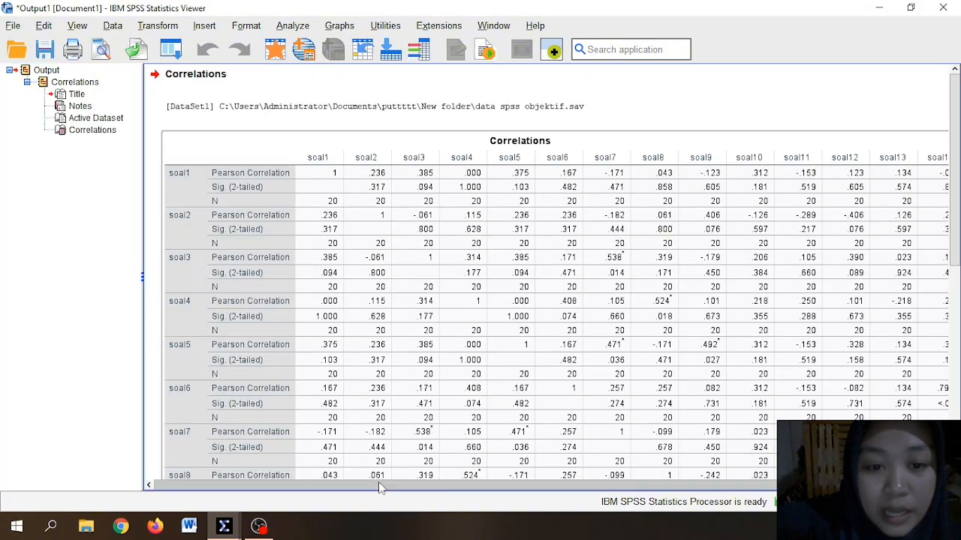
Step: Examine the full Correlations table, including the skortotal row and the significance footnotes beneath it
{"action": "left_click_drag", "start_coordinate": [378, 485], "coordinate": [453, 484]}
{"action": "scroll", "coordinate": [484, 355], "scroll_direction": "down", "scroll_amount": 7}
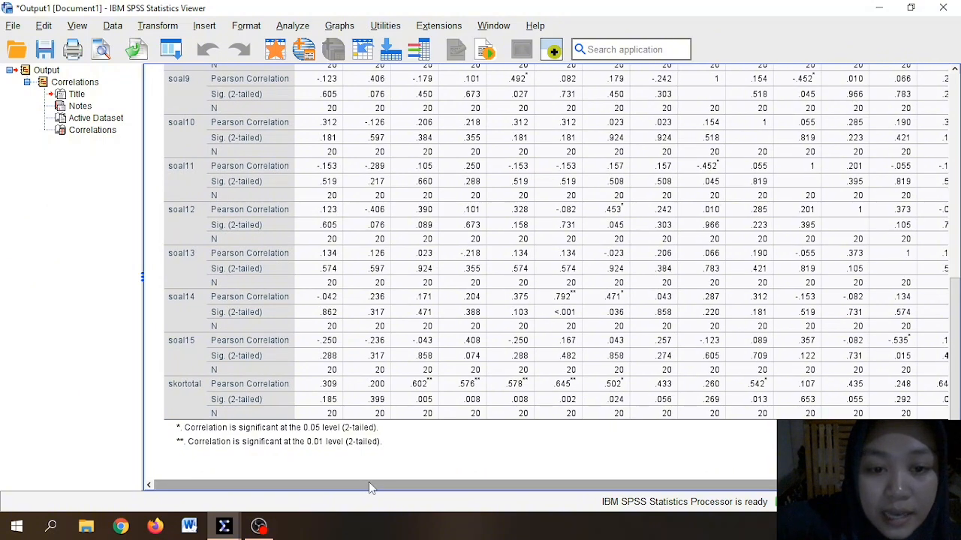
{"action": "left_click_drag", "start_coordinate": [369, 484], "coordinate": [568, 484]}
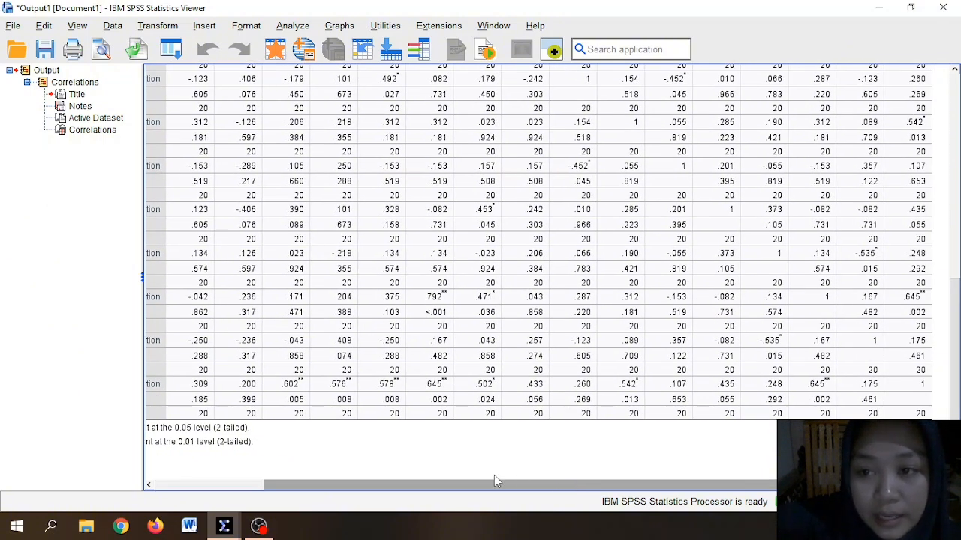
{"action": "left_click_drag", "start_coordinate": [493, 480], "coordinate": [193, 468]}
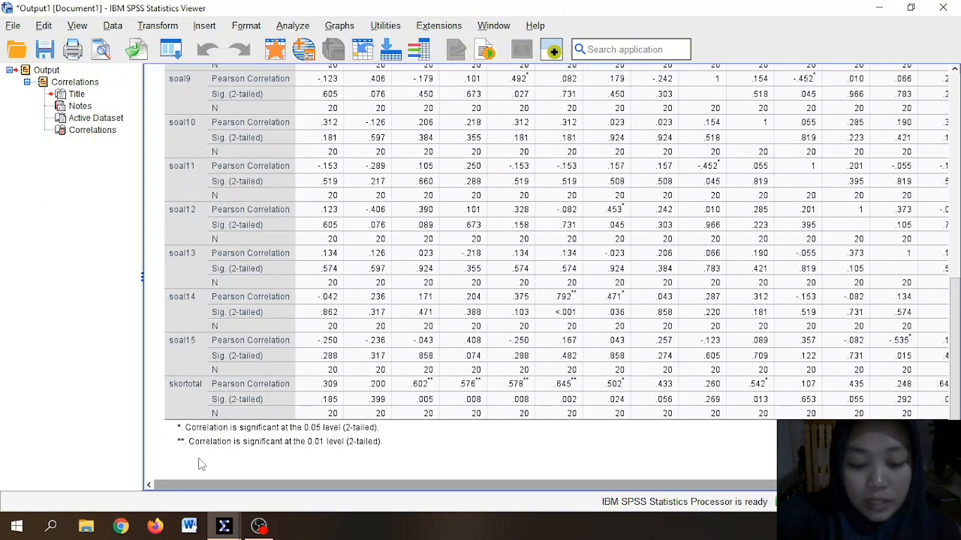
{"action": "left_click", "coordinate": [209, 449]}
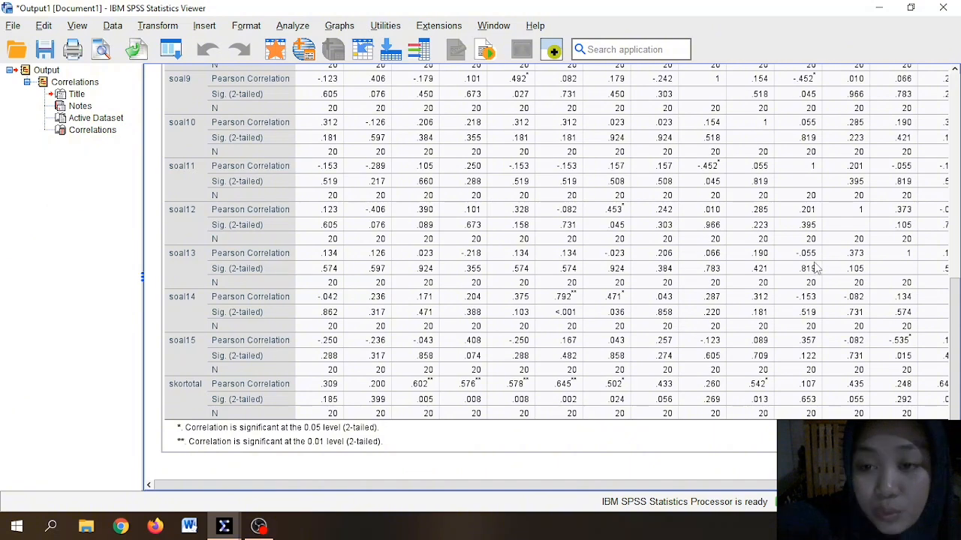
{"action": "scroll", "coordinate": [818, 270], "scroll_direction": "up", "scroll_amount": 3}
{"action": "scroll", "coordinate": [477, 424], "scroll_direction": "down", "scroll_amount": 3}
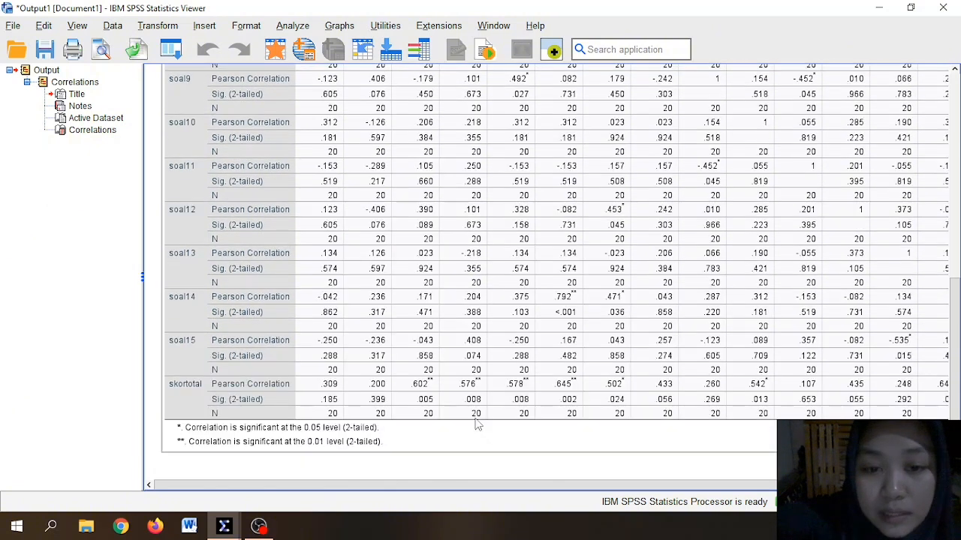
{"action": "left_click_drag", "start_coordinate": [563, 485], "coordinate": [673, 495]}
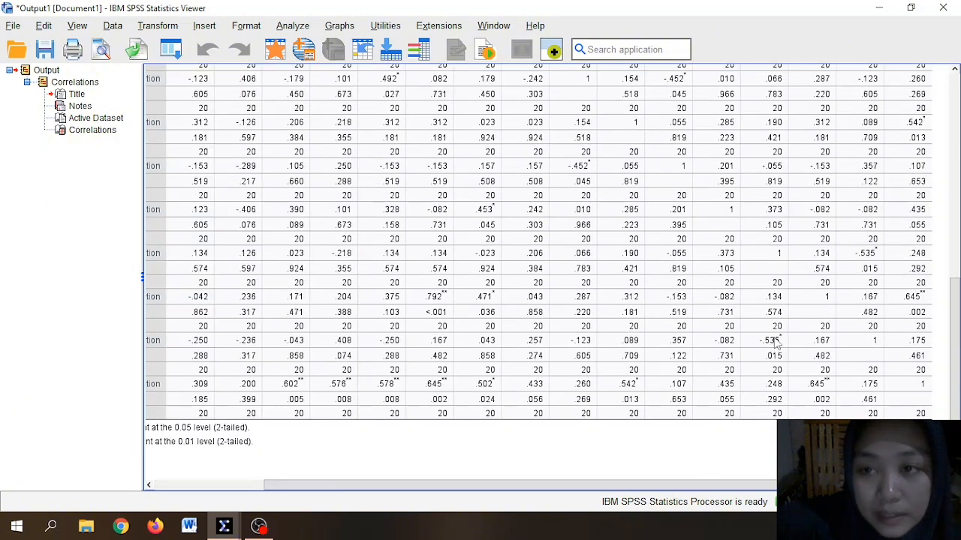
{"action": "scroll", "coordinate": [781, 330], "scroll_direction": "up", "scroll_amount": 9}
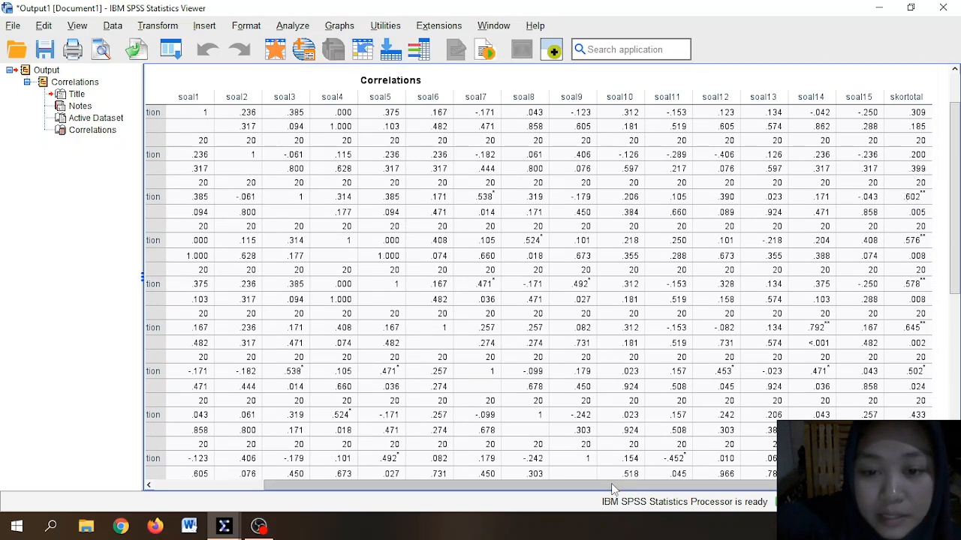
{"action": "scroll", "coordinate": [623, 394], "scroll_direction": "down", "scroll_amount": 9}
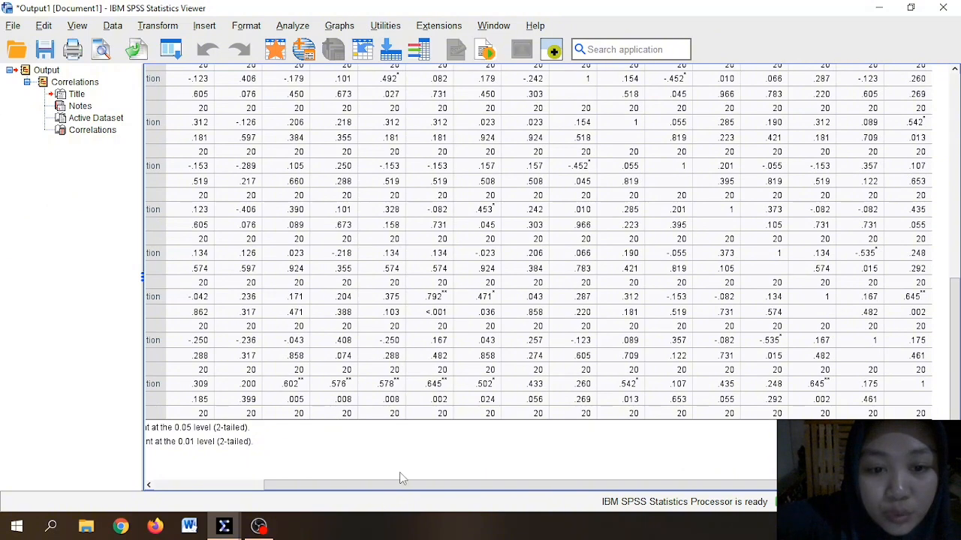
{"action": "left_click_drag", "start_coordinate": [396, 483], "coordinate": [278, 481]}
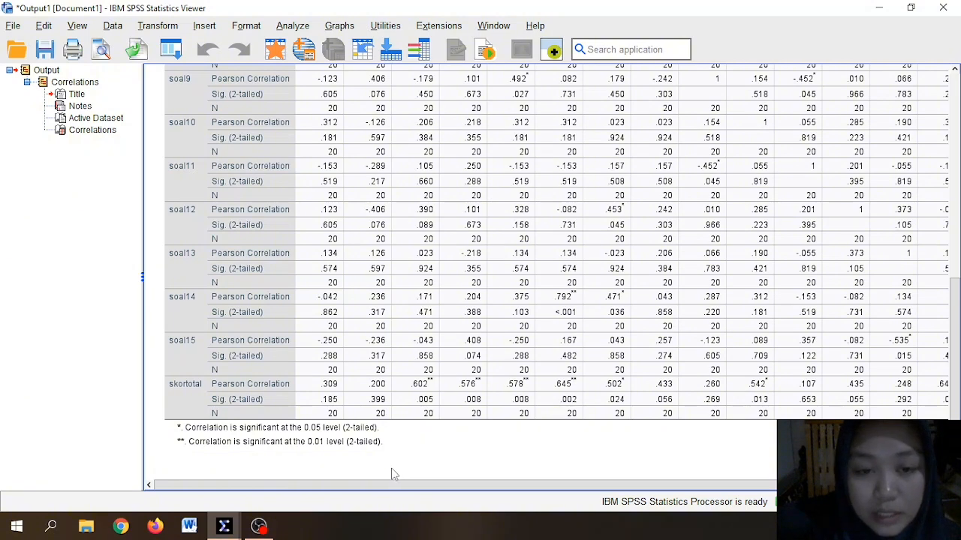
Step: Compare each item's Pearson correlation and two-tailed significance with the total score in the skortotal column and row
{"action": "scroll", "coordinate": [846, 324], "scroll_direction": "up", "scroll_amount": 10}
{"action": "scroll", "coordinate": [750, 352], "scroll_direction": "up", "scroll_amount": 5}
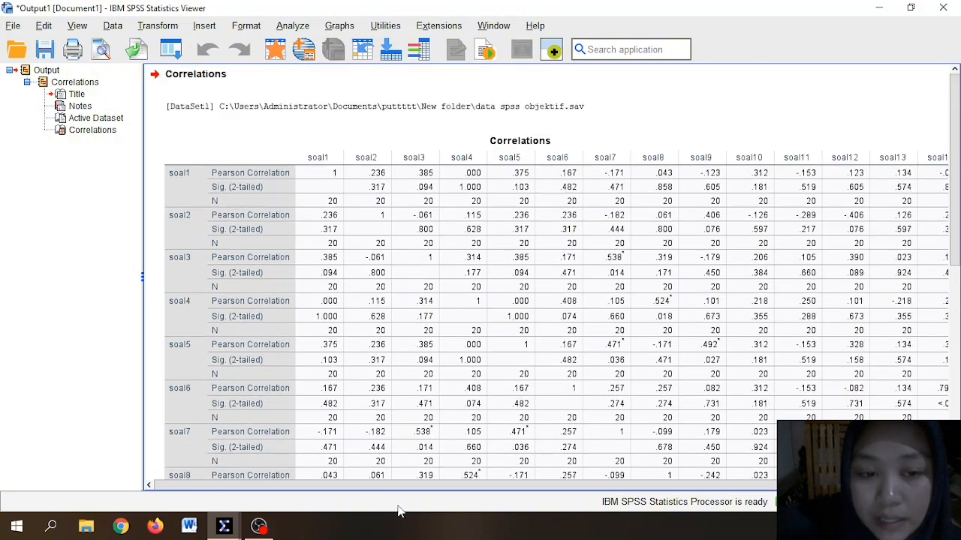
{"action": "left_click", "coordinate": [405, 487]}
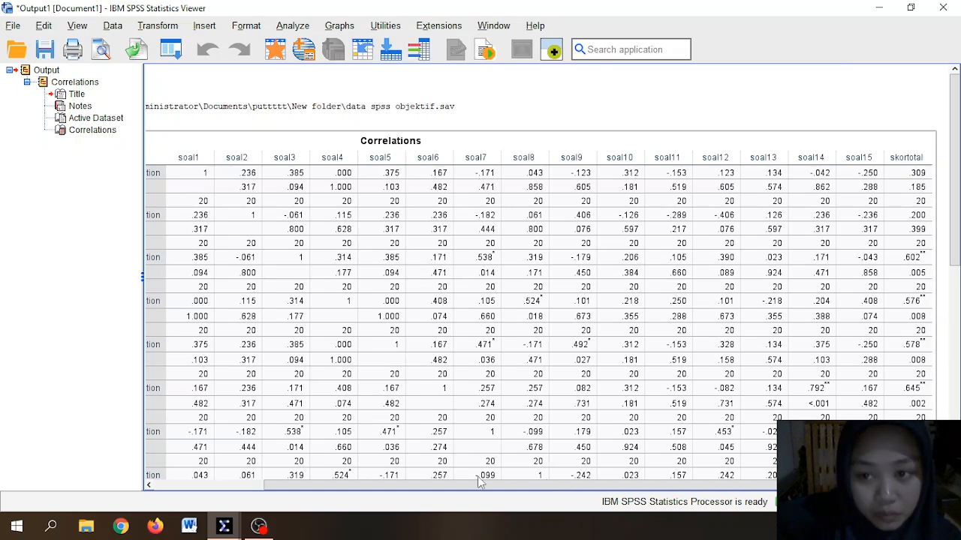
{"action": "left_click_drag", "start_coordinate": [484, 491], "coordinate": [328, 460]}
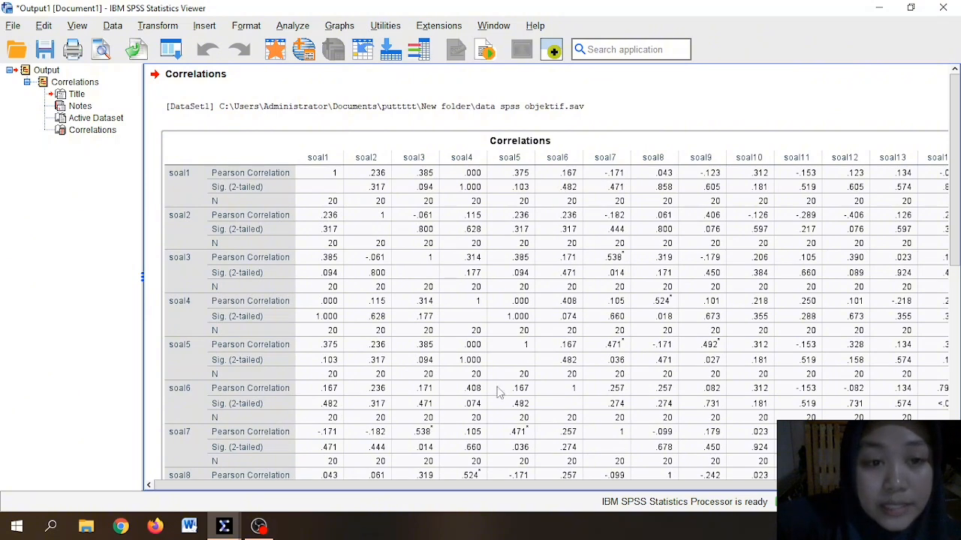
{"action": "scroll", "coordinate": [829, 315], "scroll_direction": "down", "scroll_amount": 3}
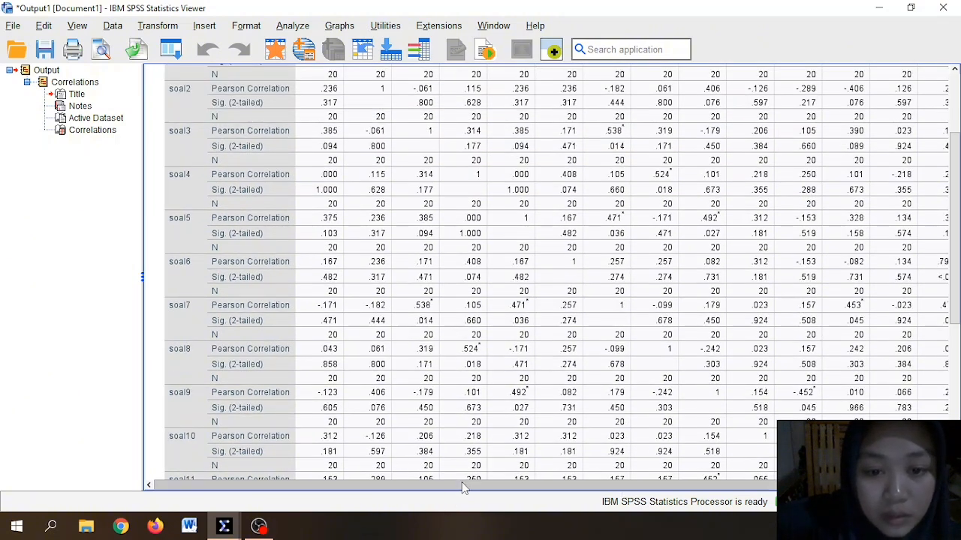
{"action": "left_click_drag", "start_coordinate": [459, 485], "coordinate": [657, 460]}
{"action": "scroll", "coordinate": [735, 373], "scroll_direction": "down", "scroll_amount": 5}
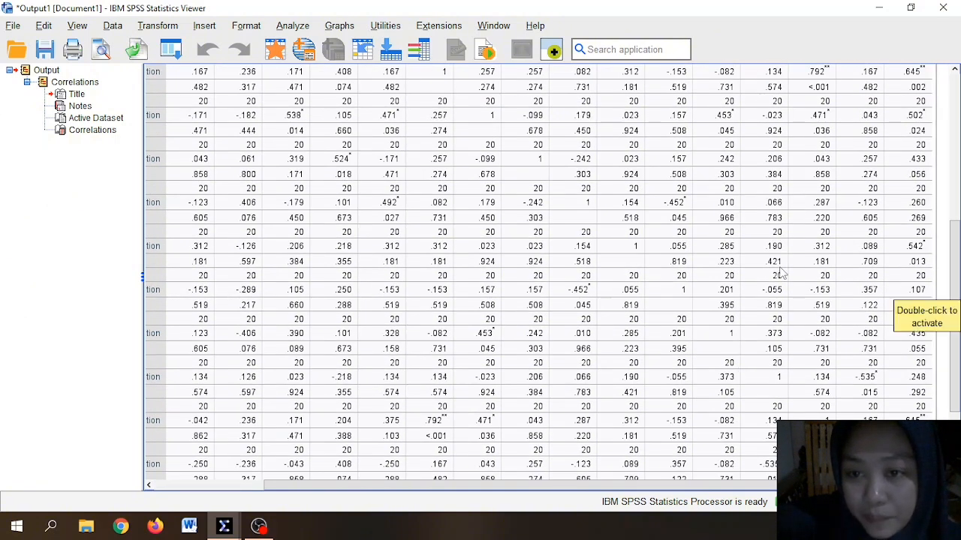
{"action": "left_click_drag", "start_coordinate": [506, 487], "coordinate": [364, 475]}
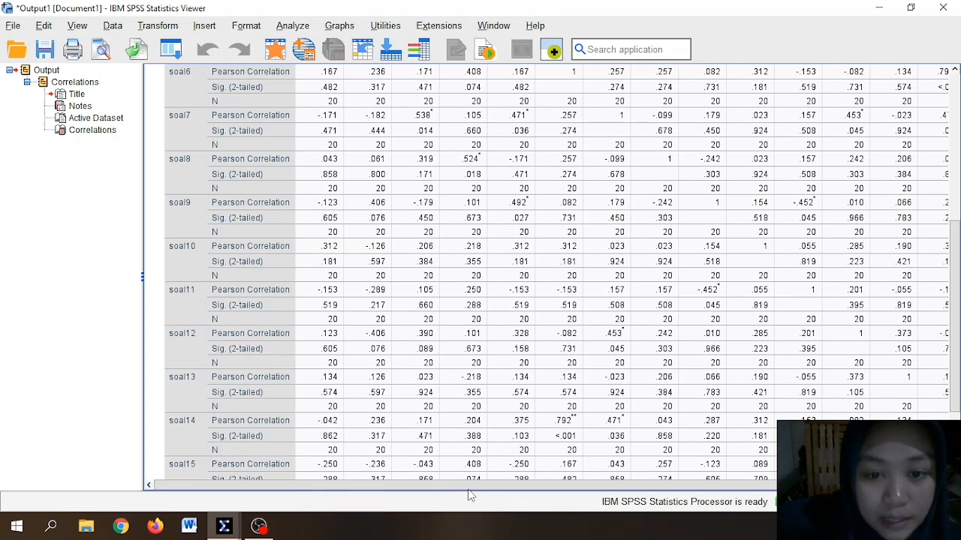
{"action": "left_click_drag", "start_coordinate": [472, 486], "coordinate": [582, 486]}
{"action": "scroll", "coordinate": [755, 465], "scroll_direction": "down", "scroll_amount": 3}
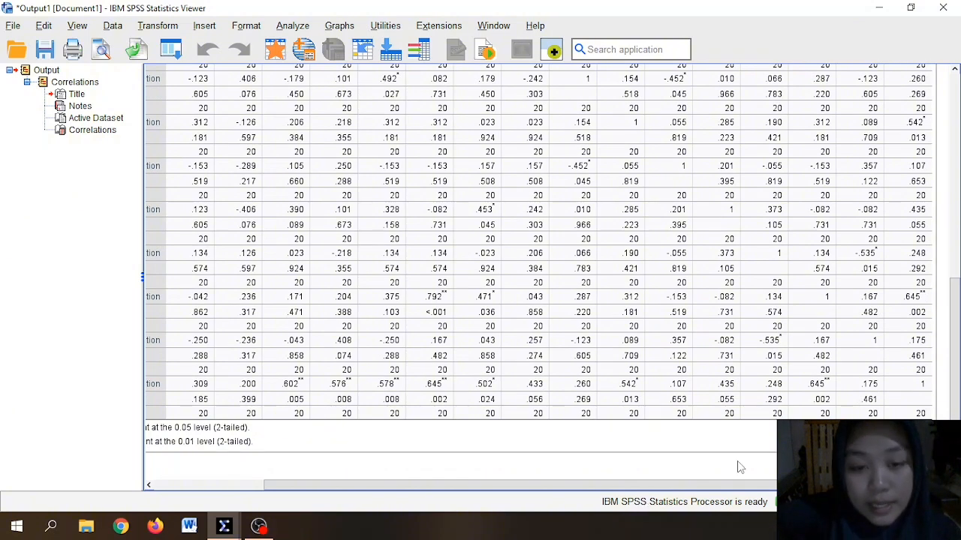
{"action": "left_click_drag", "start_coordinate": [634, 486], "coordinate": [526, 486]}
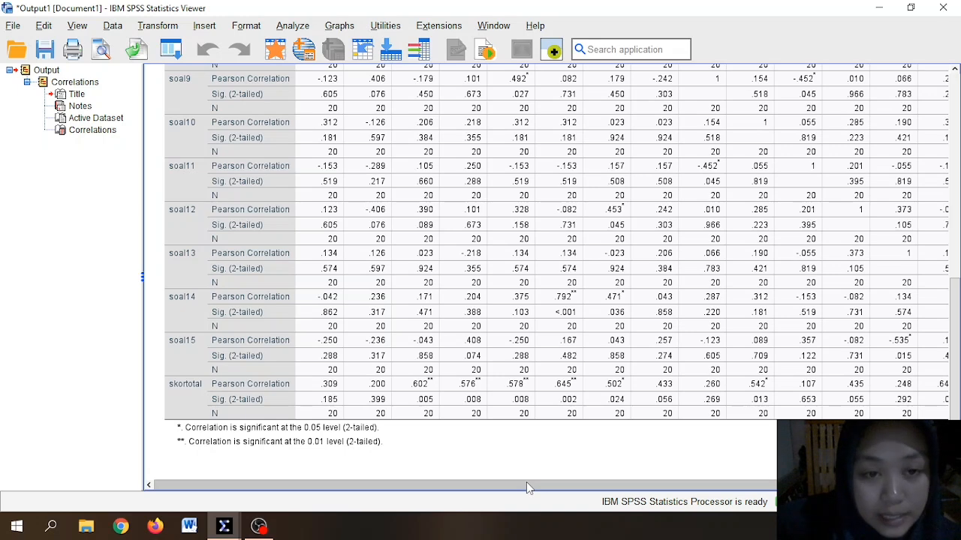
{"action": "left_click", "coordinate": [454, 488]}
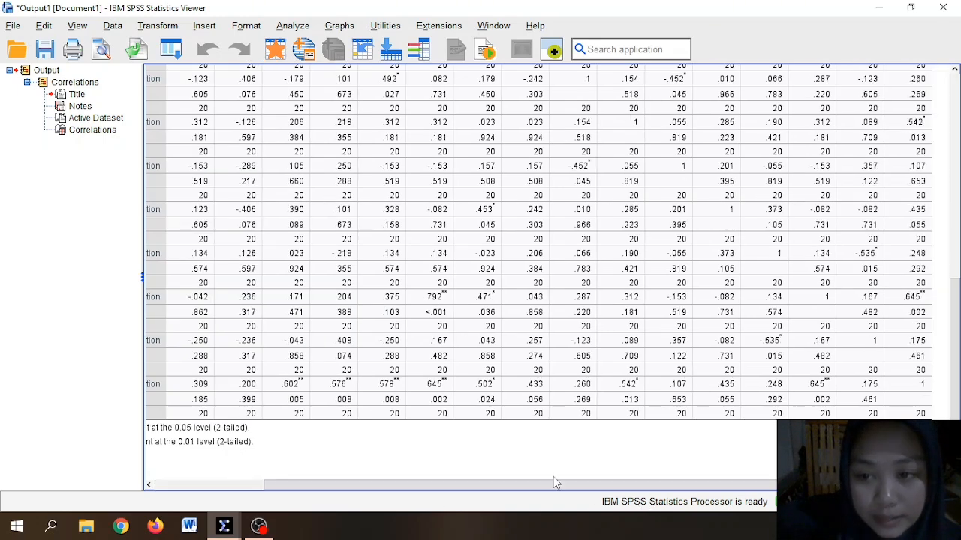
{"action": "scroll", "coordinate": [684, 339], "scroll_direction": "up", "scroll_amount": 10}
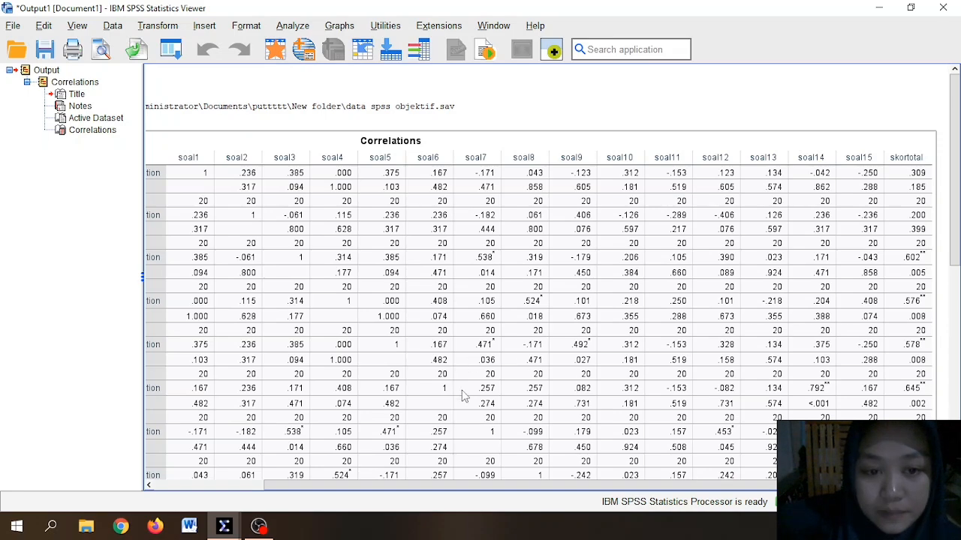
Step: Compare the item scores in the SPSS data sheet with the seven selected items in Excel's Book2, ending in Book2
{"action": "key", "text": "alt+Tab"}
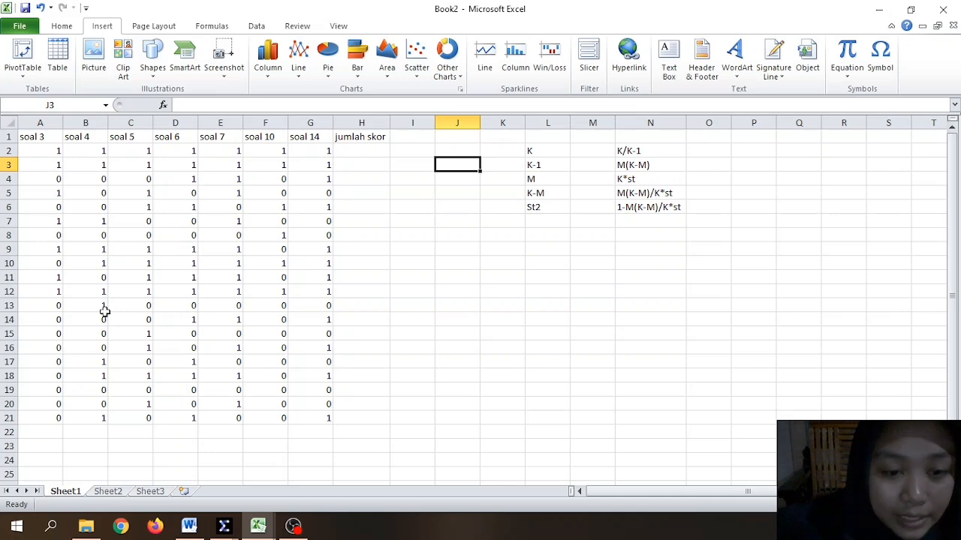
{"action": "mouse_move", "coordinate": [232, 531]}
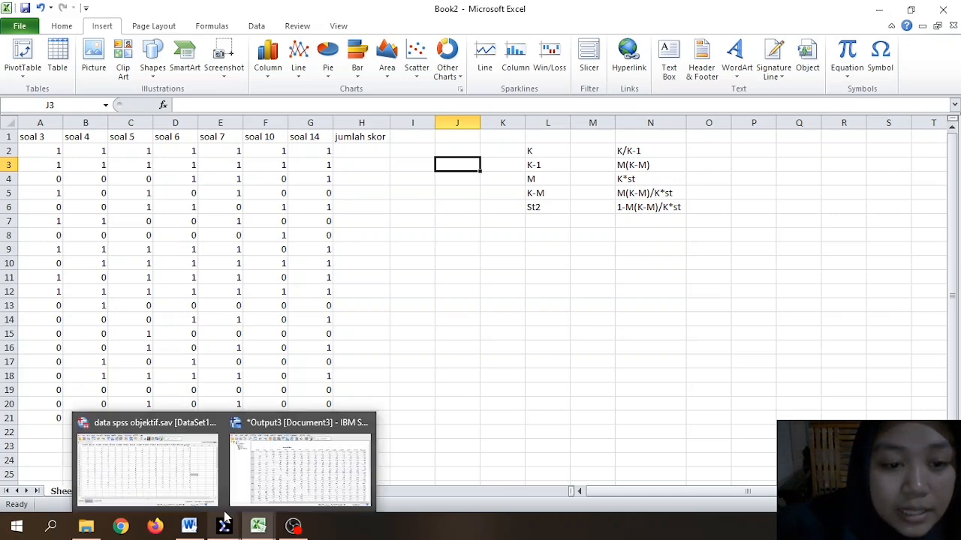
{"action": "left_click", "coordinate": [200, 474]}
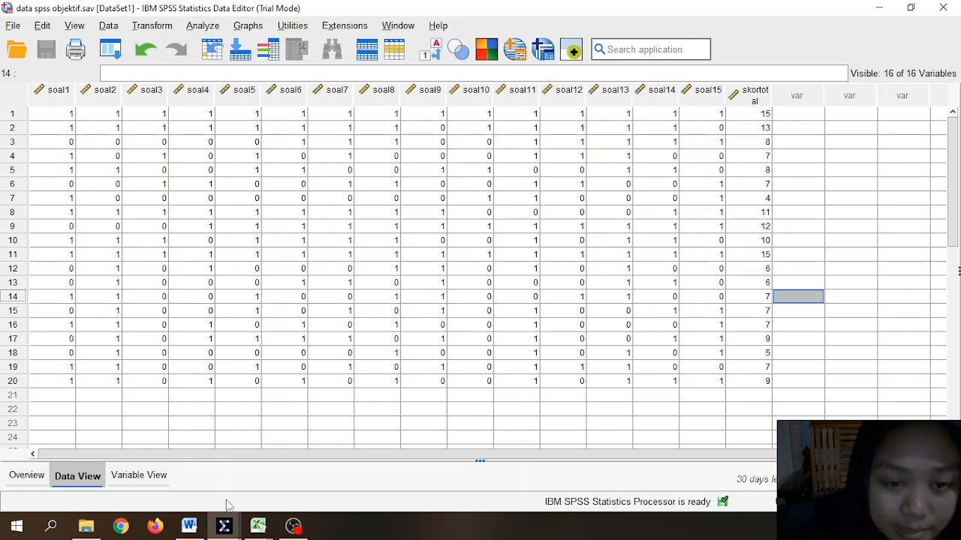
{"action": "mouse_move", "coordinate": [272, 531]}
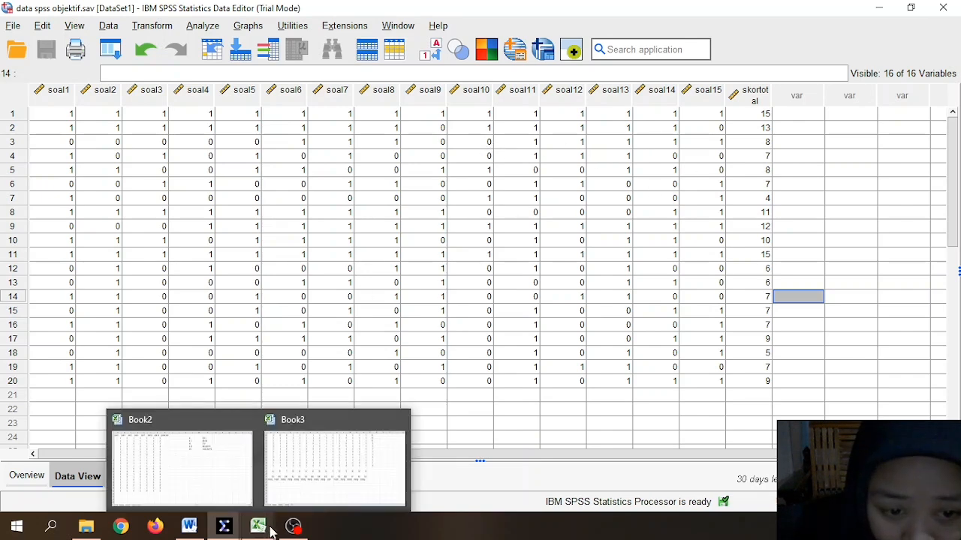
{"action": "left_click", "coordinate": [235, 492]}
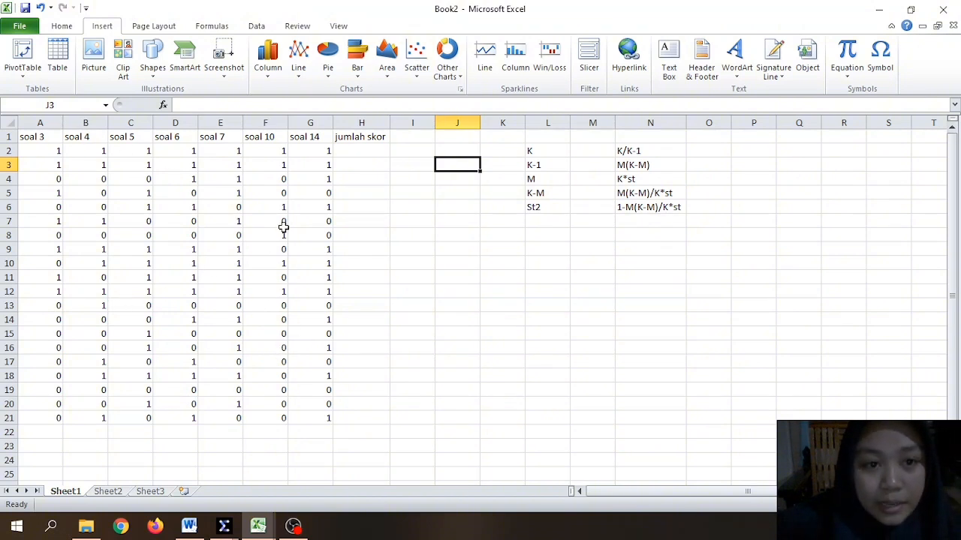
Step: Total the first respondent's seven item scores in cell H2 under jumlah skor with =SUM(A2:G2)
{"action": "left_click", "coordinate": [349, 151]}
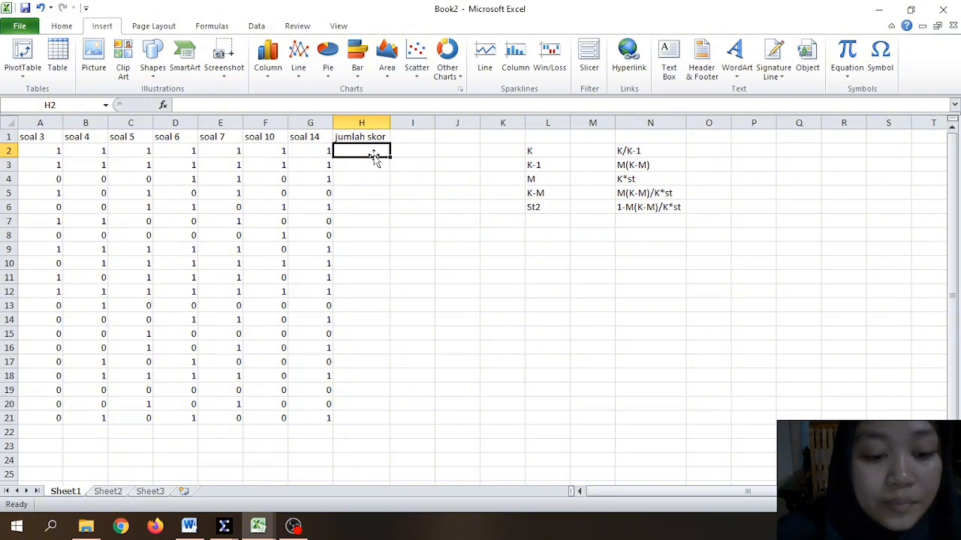
{"action": "type", "text": "="}
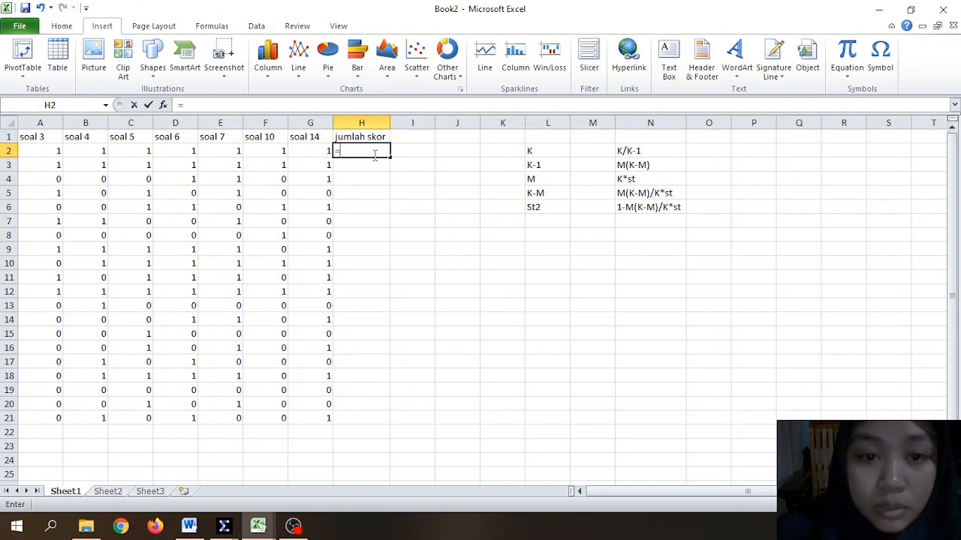
{"action": "type", "text": "sum"}
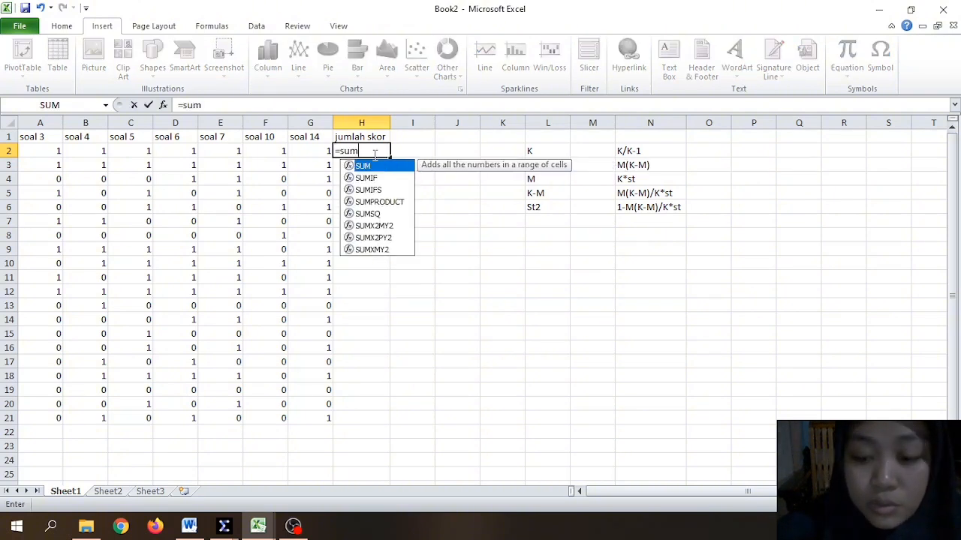
{"action": "type", "text": "("}
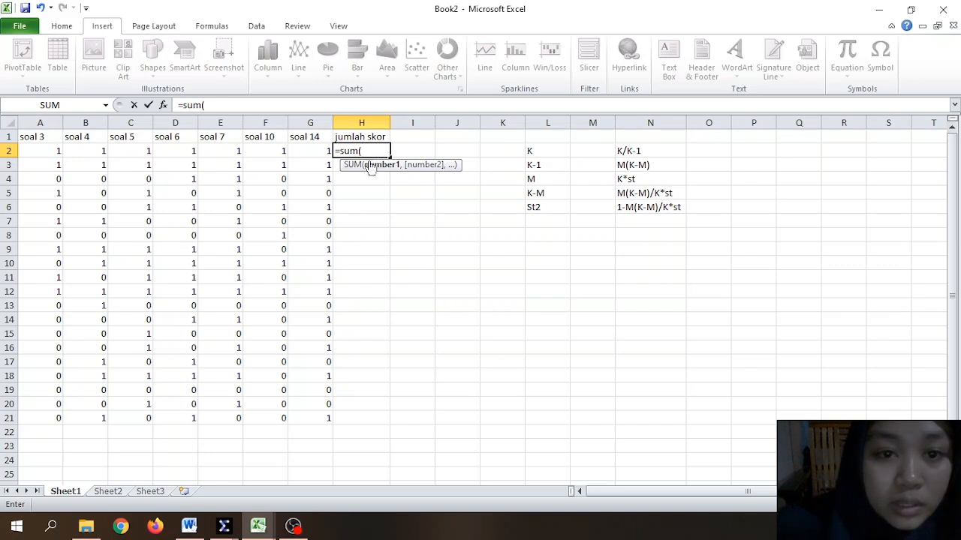
{"action": "left_click_drag", "start_coordinate": [54, 151], "coordinate": [324, 153]}
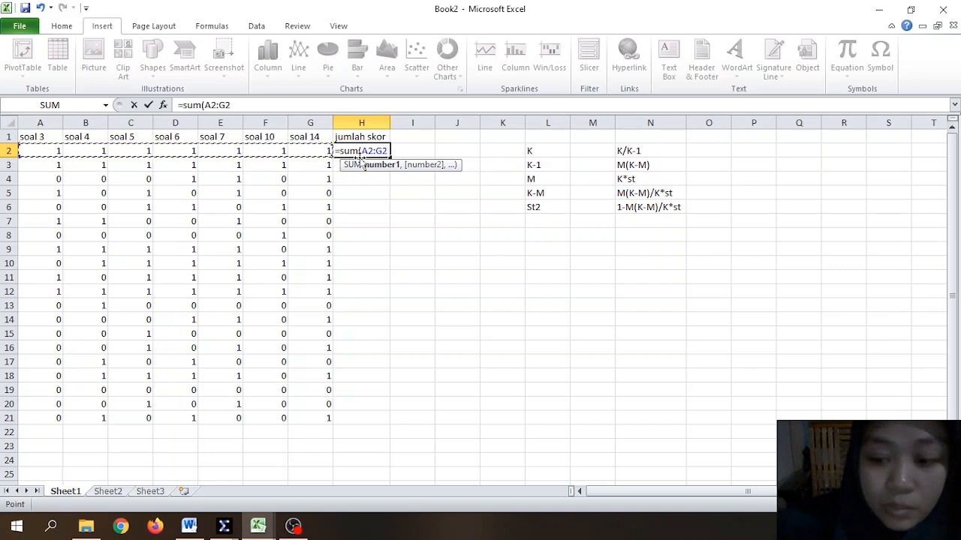
{"action": "type", "text": ")"}
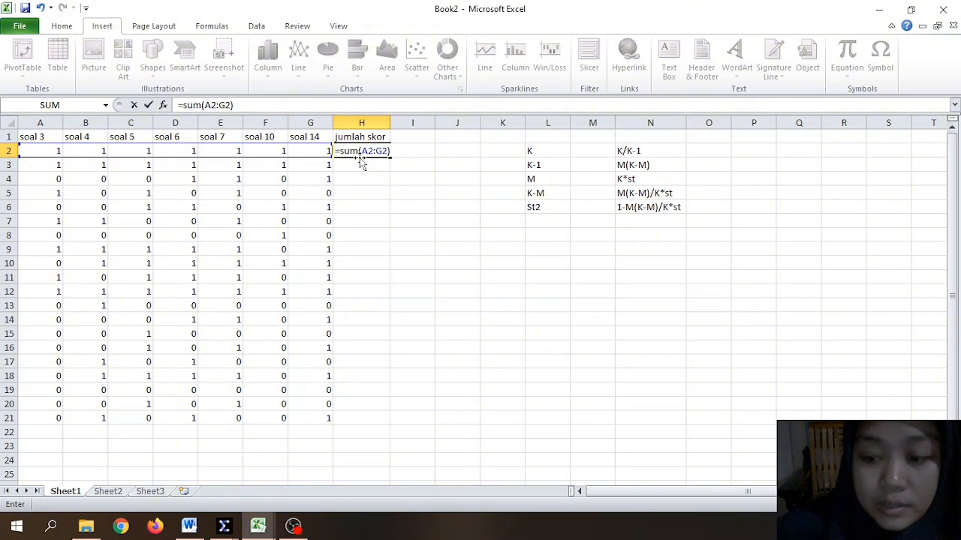
{"action": "key", "text": "Return"}
Step: Copy the jumlah skor sum formula from H2 down to H21 for all respondents
{"action": "left_click", "coordinate": [378, 151]}
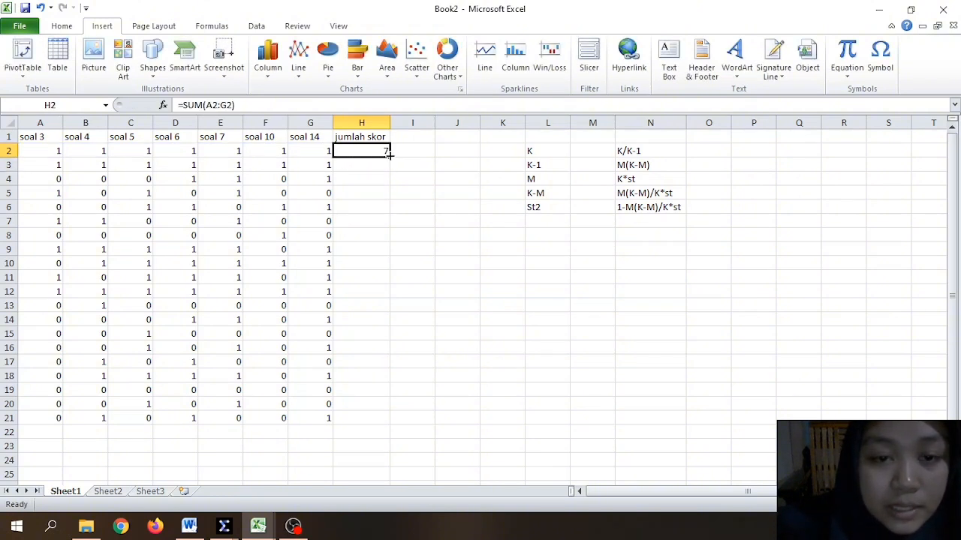
{"action": "left_click_drag", "start_coordinate": [388, 154], "coordinate": [393, 425]}
{"action": "left_click", "coordinate": [421, 153]}
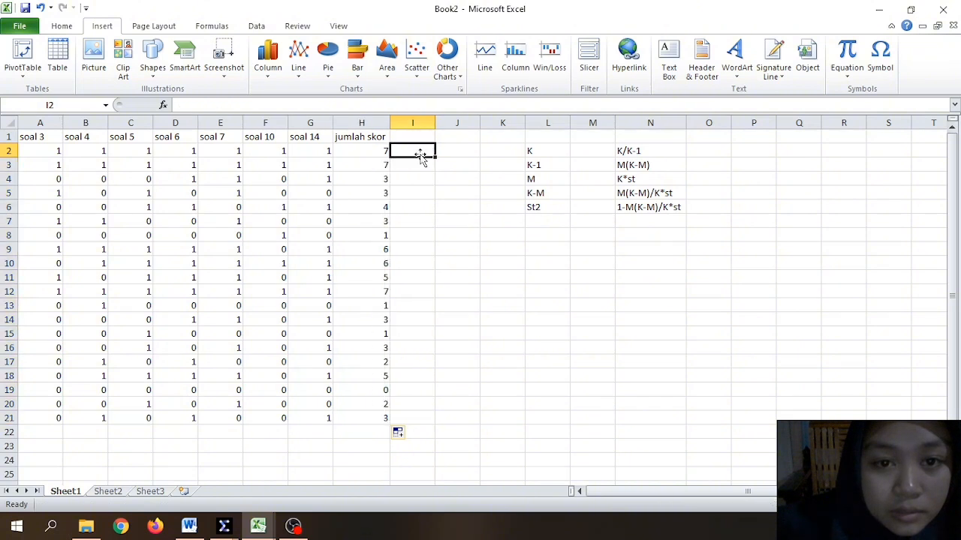
{"action": "left_click", "coordinate": [456, 262]}
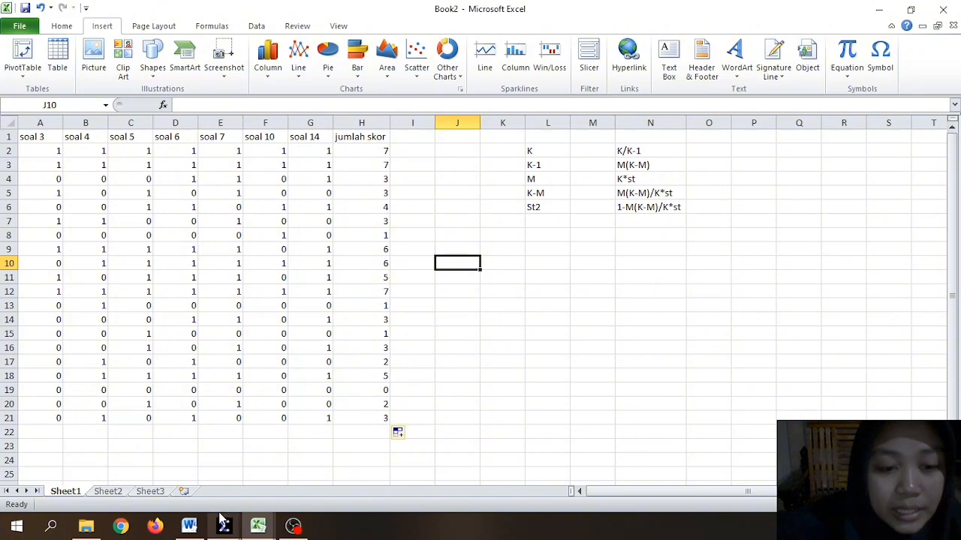
Step: Examine the reliability formula and the definitions of K, M and St² in the Word document spss dok.docx
{"action": "mouse_move", "coordinate": [189, 526]}
{"action": "left_click", "coordinate": [181, 470]}
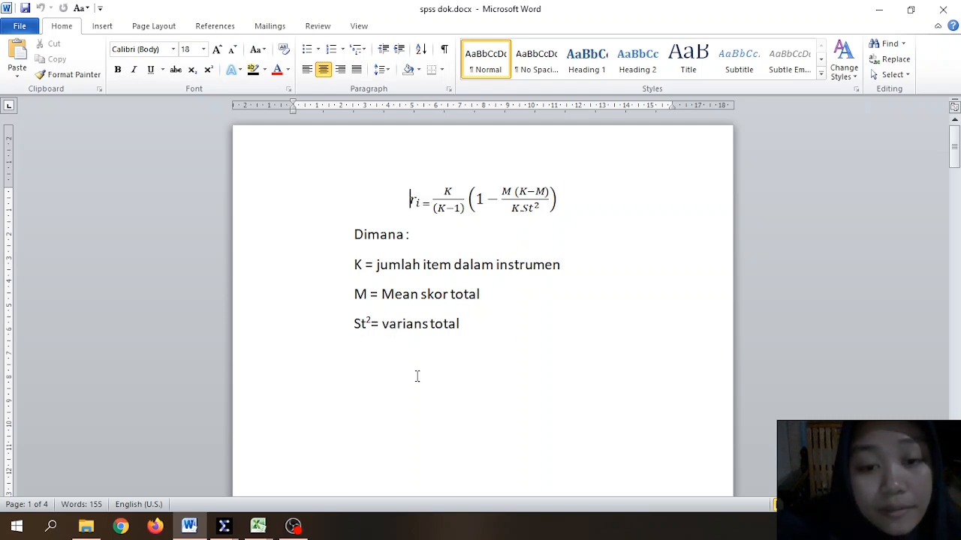
{"action": "mouse_move", "coordinate": [256, 528]}
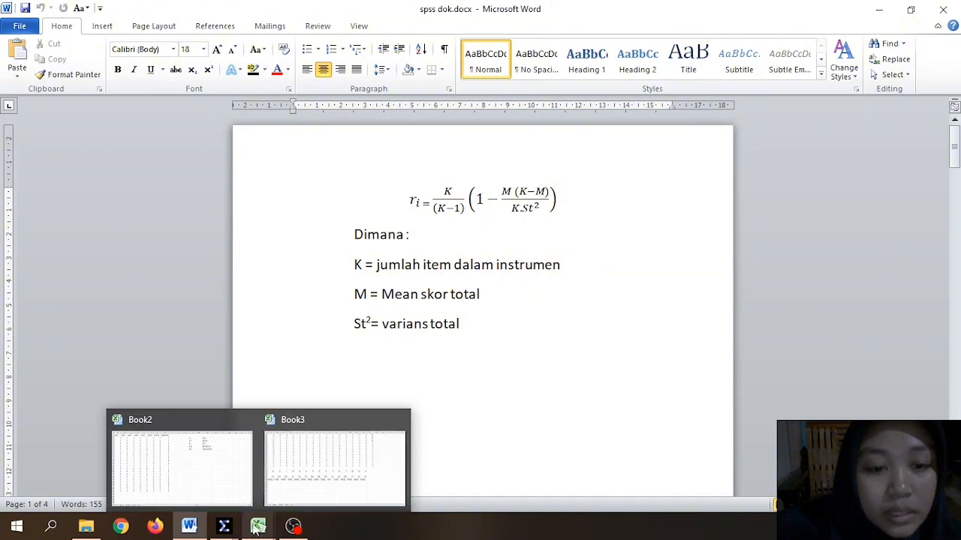
{"action": "left_click", "coordinate": [248, 470]}
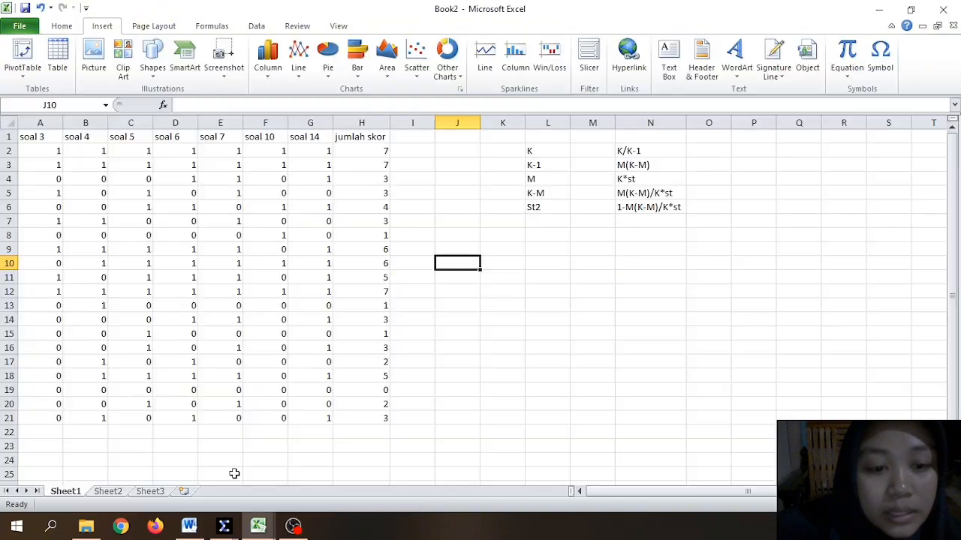
{"action": "left_click", "coordinate": [593, 153]}
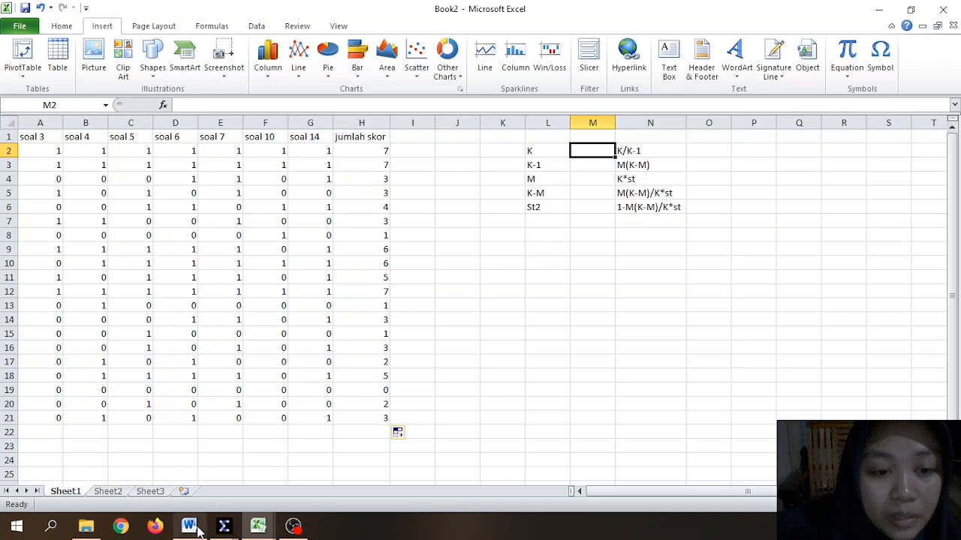
{"action": "mouse_move", "coordinate": [189, 525]}
{"action": "left_click", "coordinate": [193, 461]}
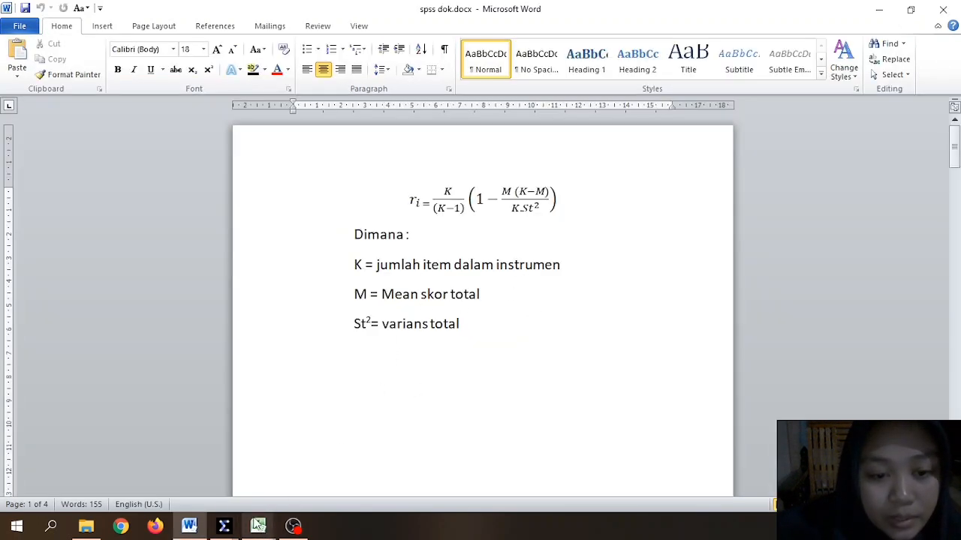
Step: Return to Excel's Book2 and enter 7 for K in M2 and =7-1 for K-1 in M3
{"action": "mouse_move", "coordinate": [257, 524]}
{"action": "left_click", "coordinate": [213, 452]}
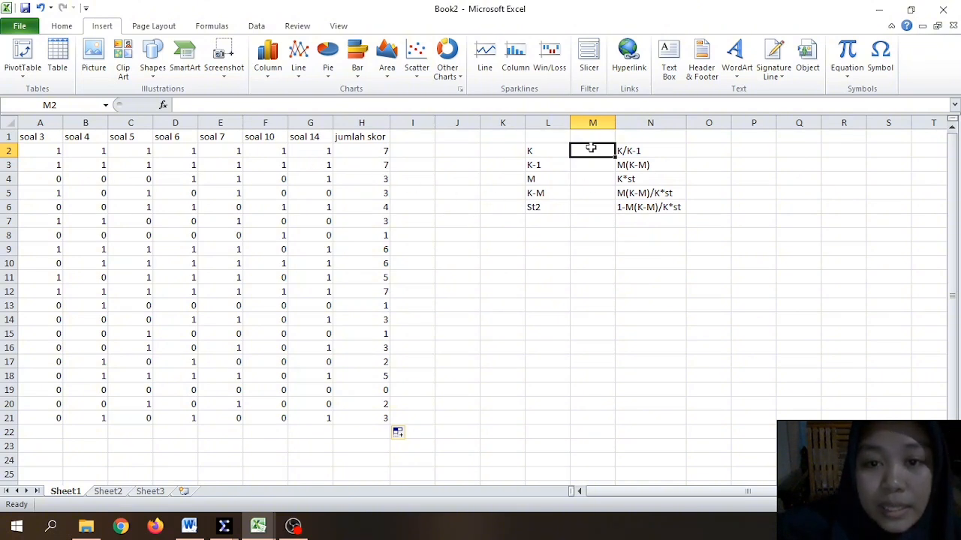
{"action": "type", "text": "7"}
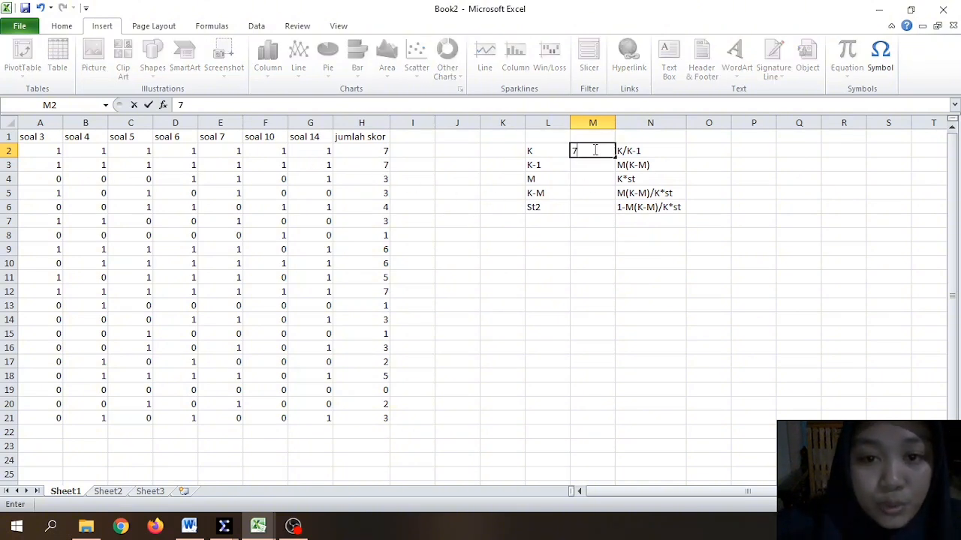
{"action": "left_click", "coordinate": [601, 165]}
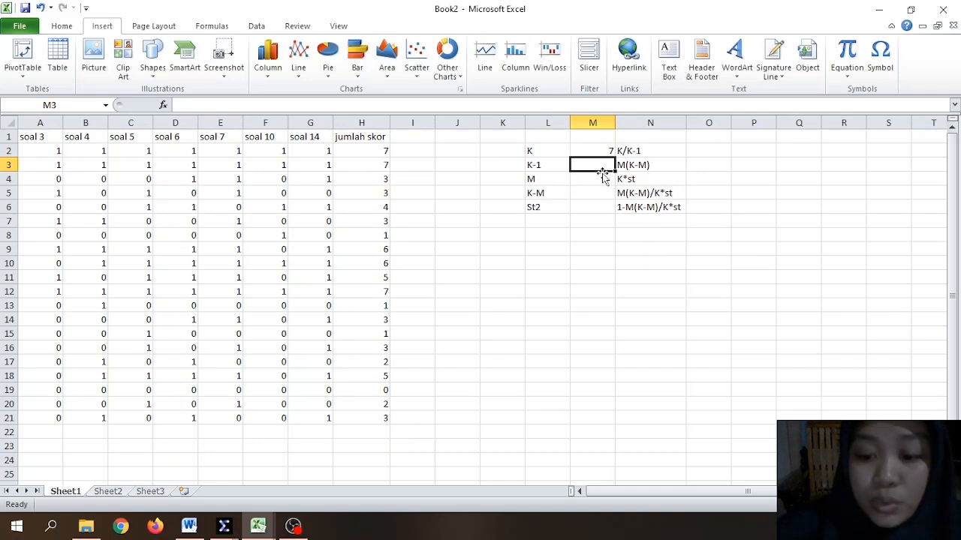
{"action": "type", "text": "="}
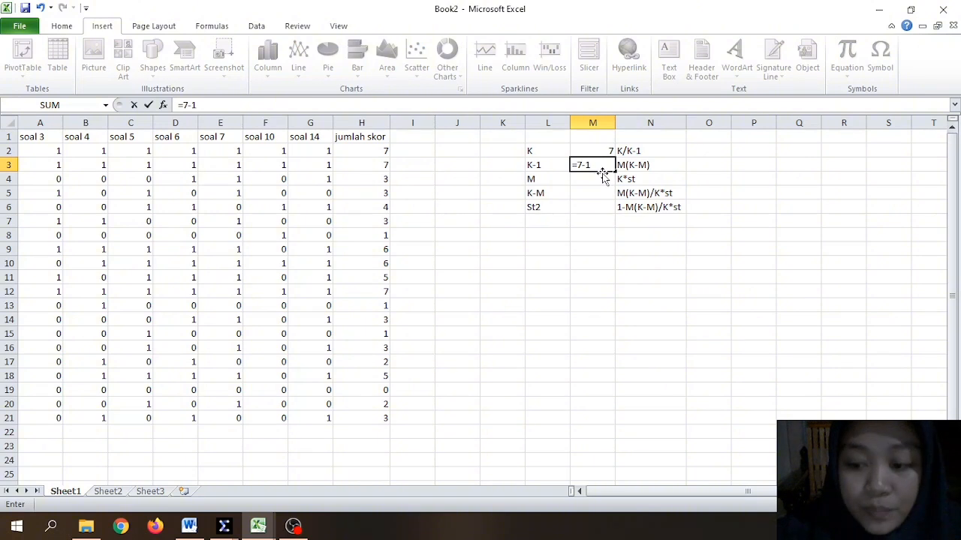
{"action": "type", "text": "7-1"}
Step: Try to calculate M in cell M4 as the AVERAGE of the jumlah skor values in H2 to H21
{"action": "left_click", "coordinate": [604, 176]}
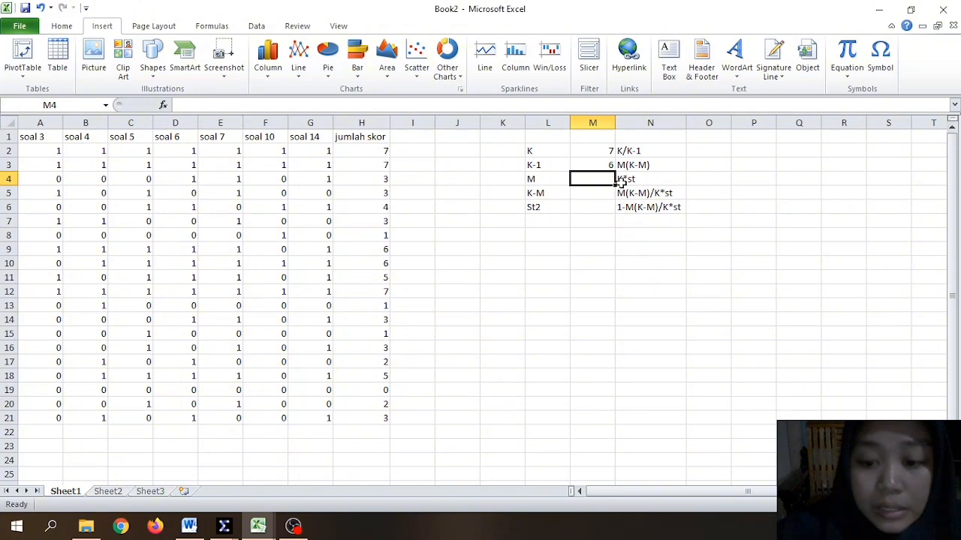
{"action": "type", "text": "="}
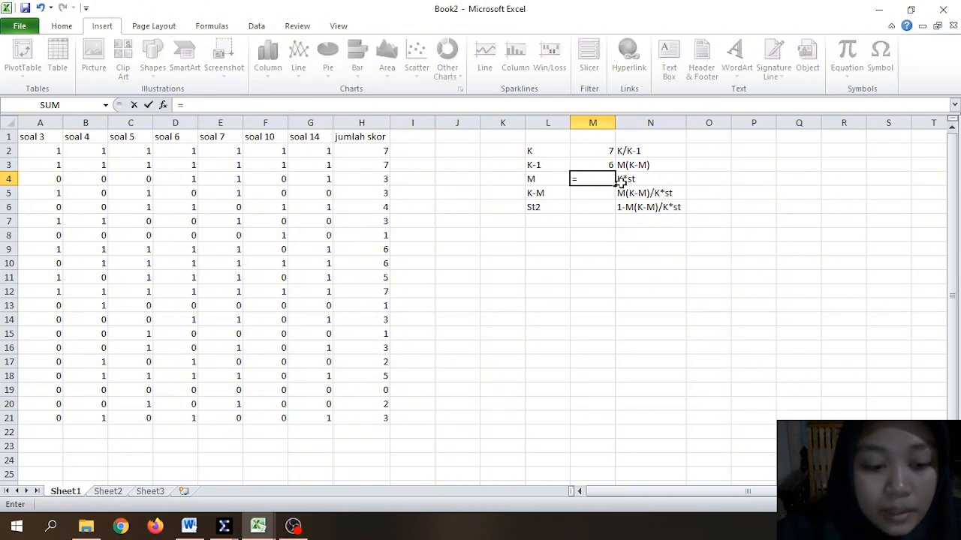
{"action": "type", "text": "ave"}
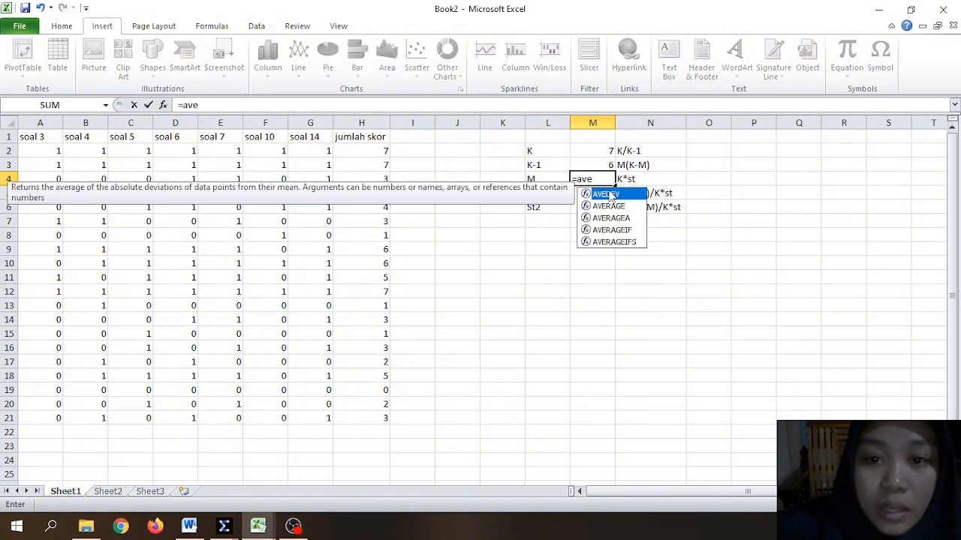
{"action": "double_click", "coordinate": [609, 206]}
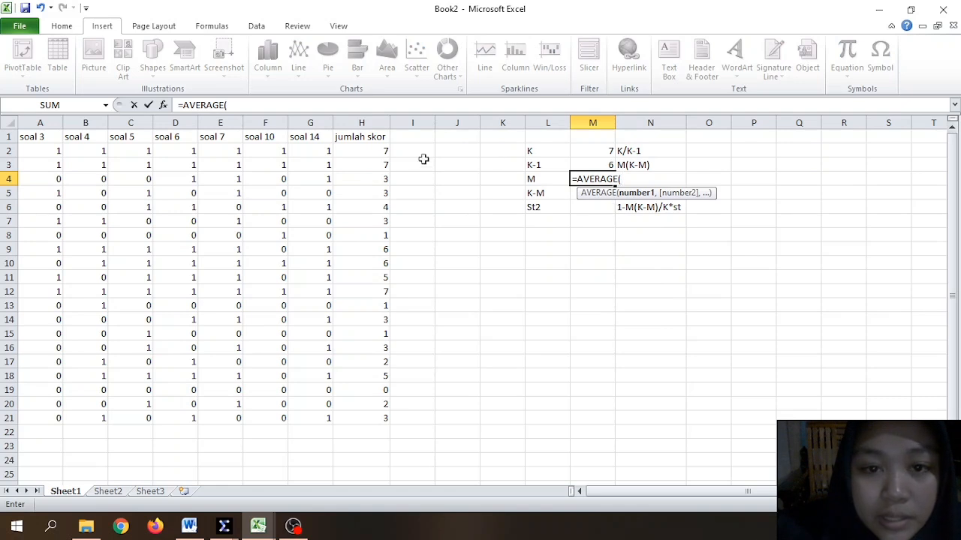
{"action": "left_click", "coordinate": [365, 152]}
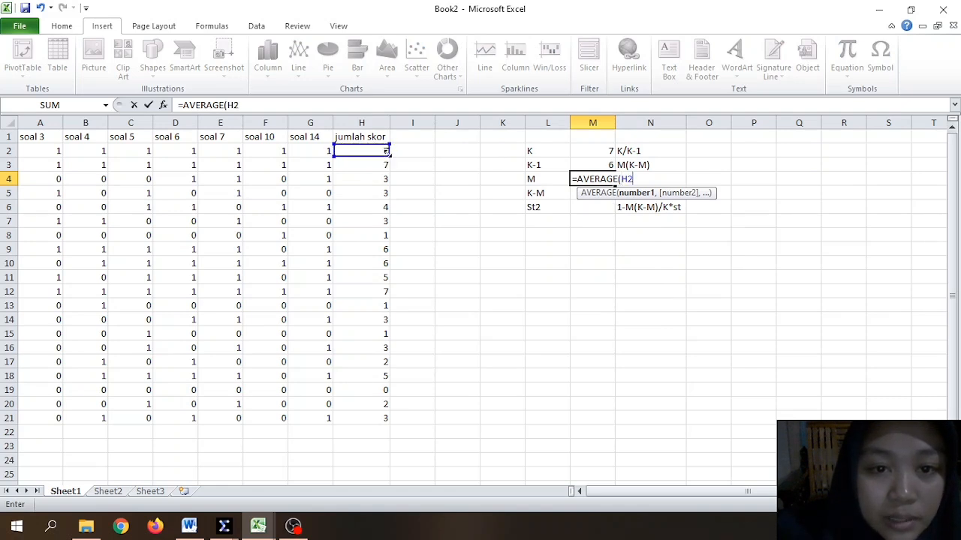
{"action": "left_click_drag", "start_coordinate": [383, 153], "coordinate": [378, 412]}
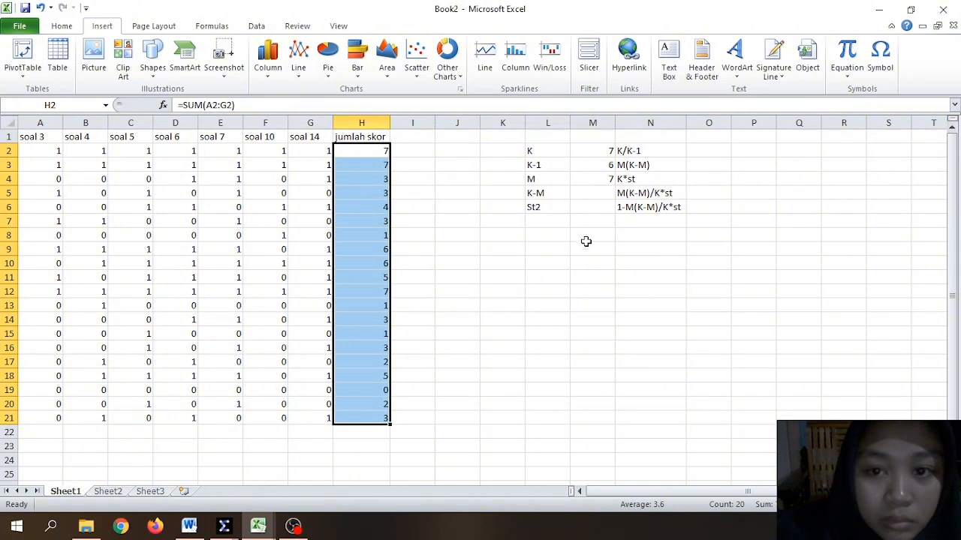
Step: Replace the M formula in cell M4 with =AVERAGE(H2:H21) to average all the jumlah skor values
{"action": "left_click", "coordinate": [606, 180]}
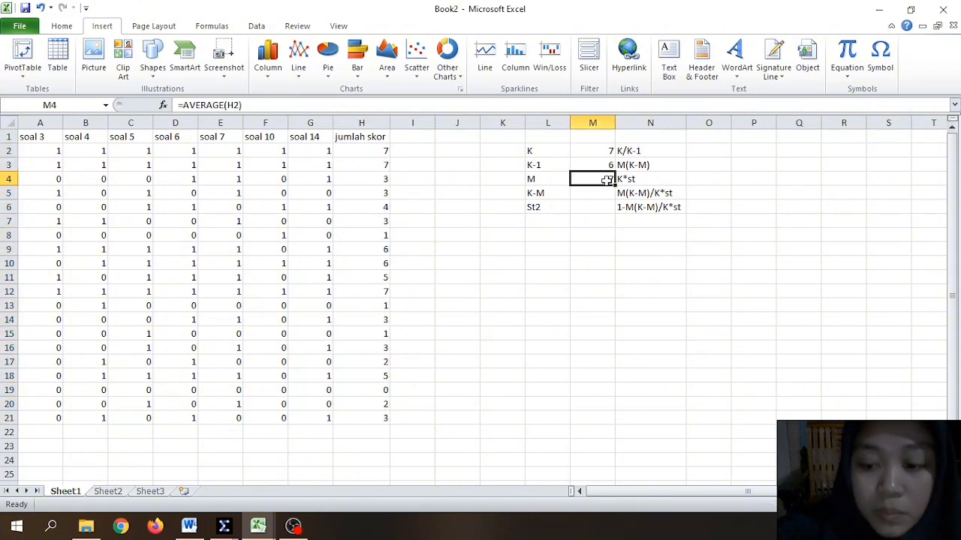
{"action": "key", "text": "BackSpace"}
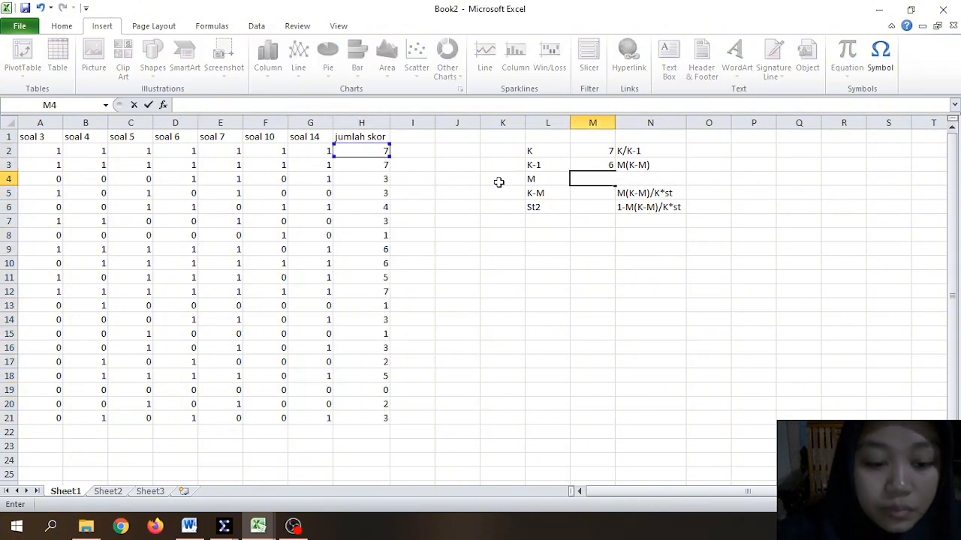
{"action": "type", "text": "a"}
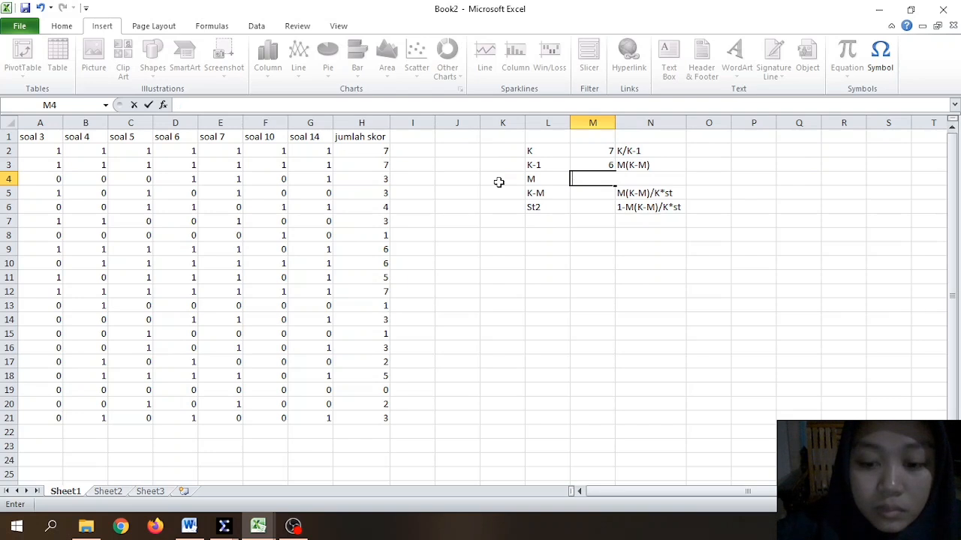
{"action": "type", "text": "=a"}
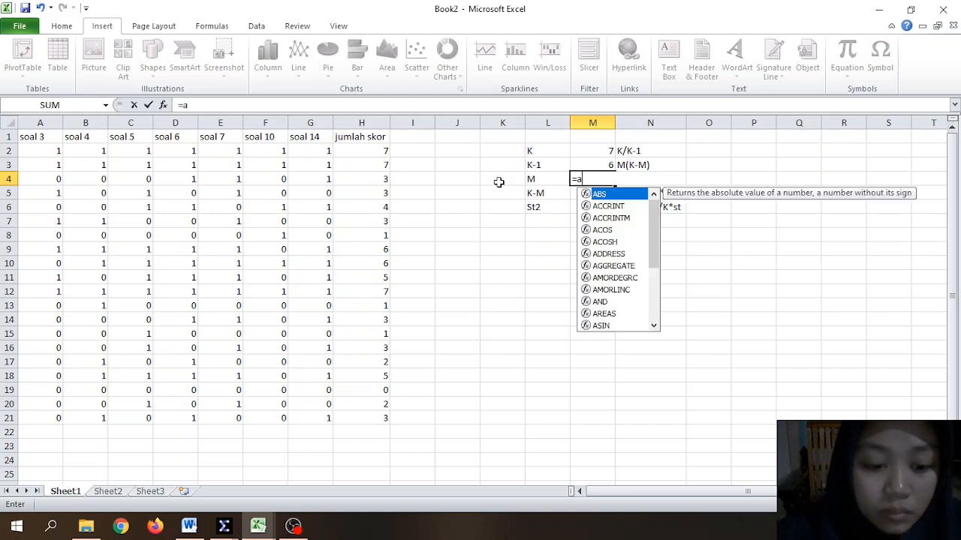
{"action": "type", "text": "vera"}
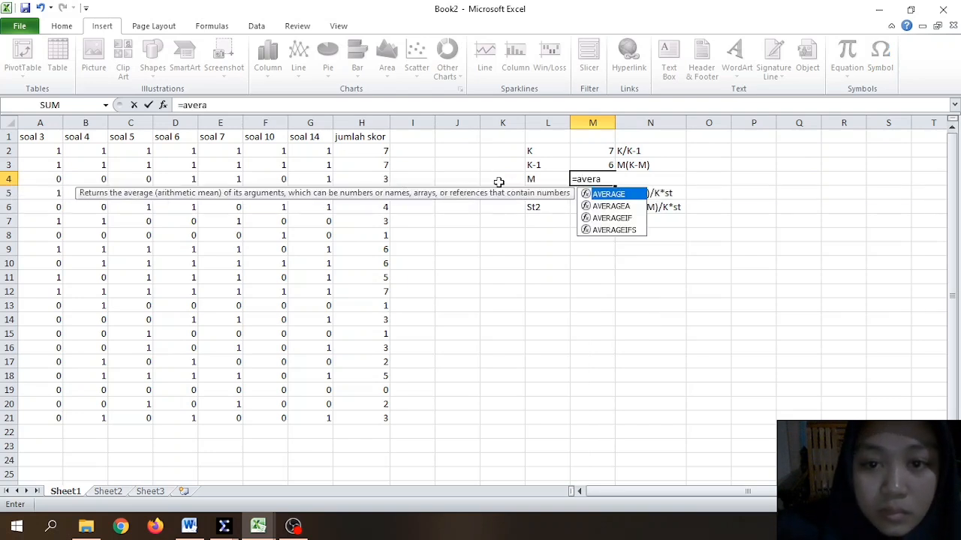
{"action": "double_click", "coordinate": [631, 195]}
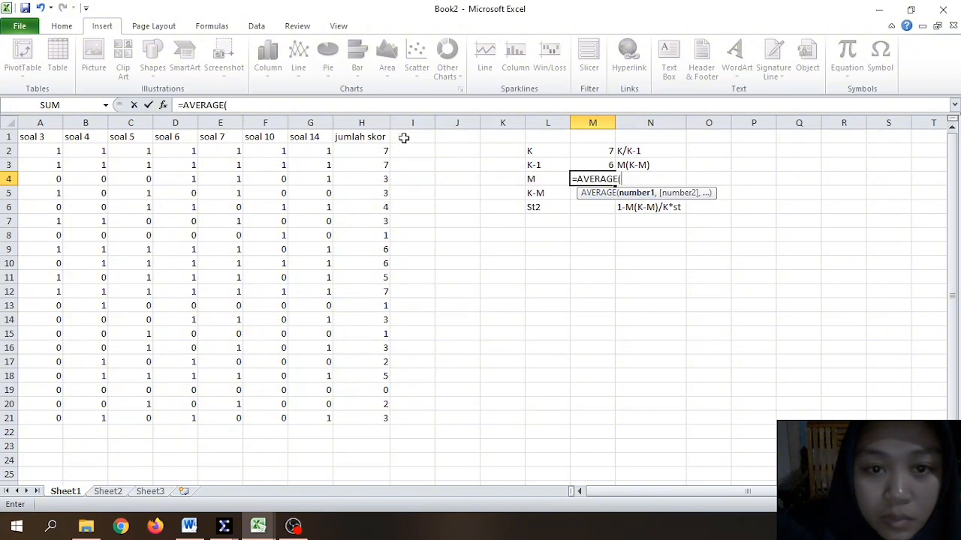
{"action": "left_click_drag", "start_coordinate": [377, 150], "coordinate": [366, 414]}
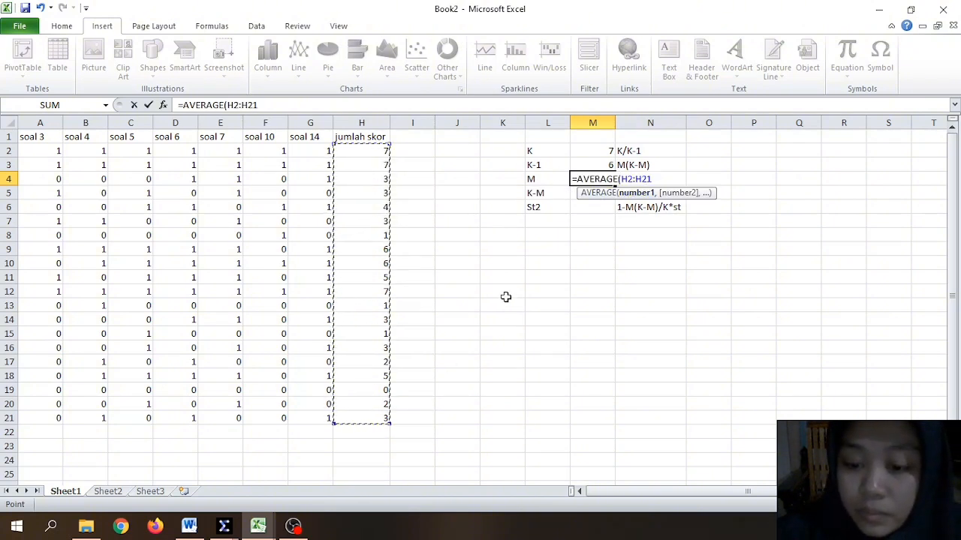
{"action": "type", "text": ")"}
{"action": "key", "text": "Return"}
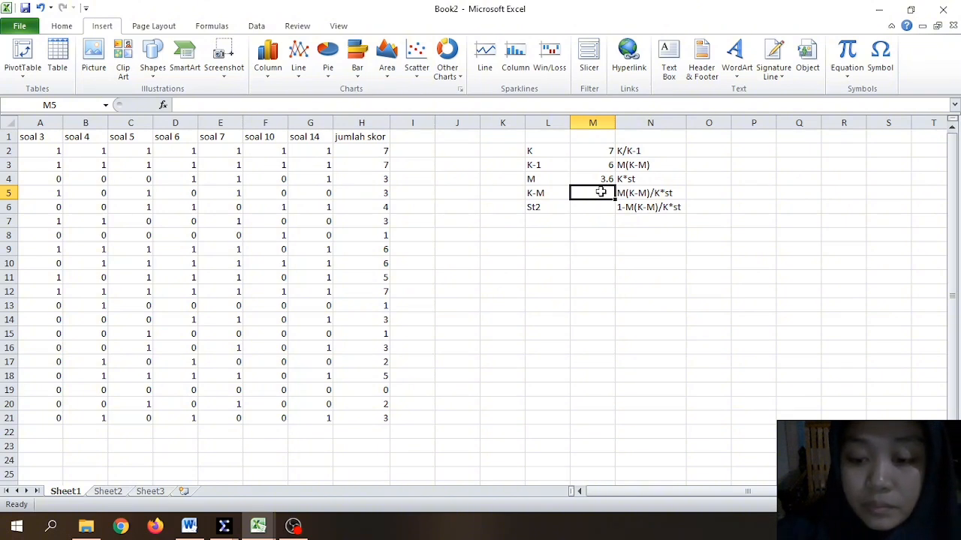
Step: Calculate K-M in cell M5 with the formula =M2-M4
{"action": "type", "text": "="}
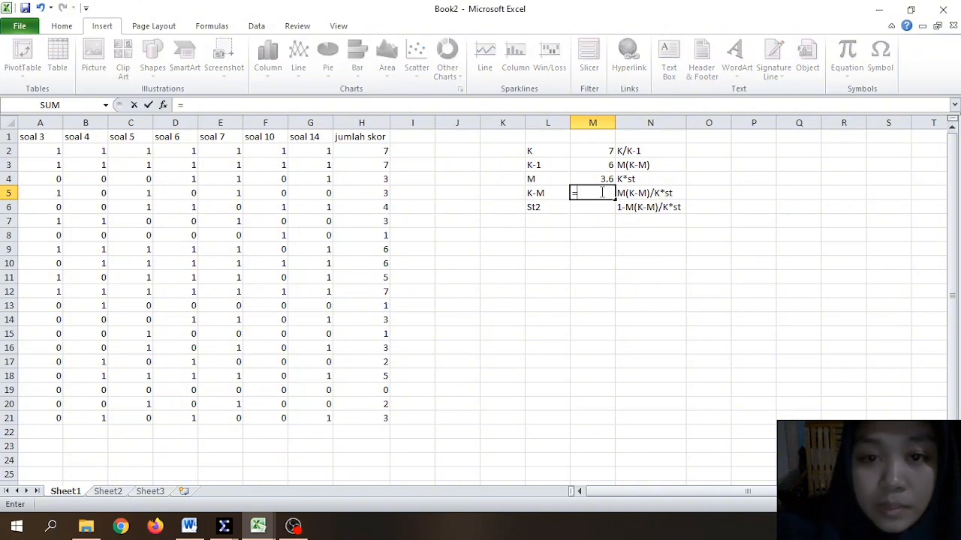
{"action": "left_click", "coordinate": [610, 153]}
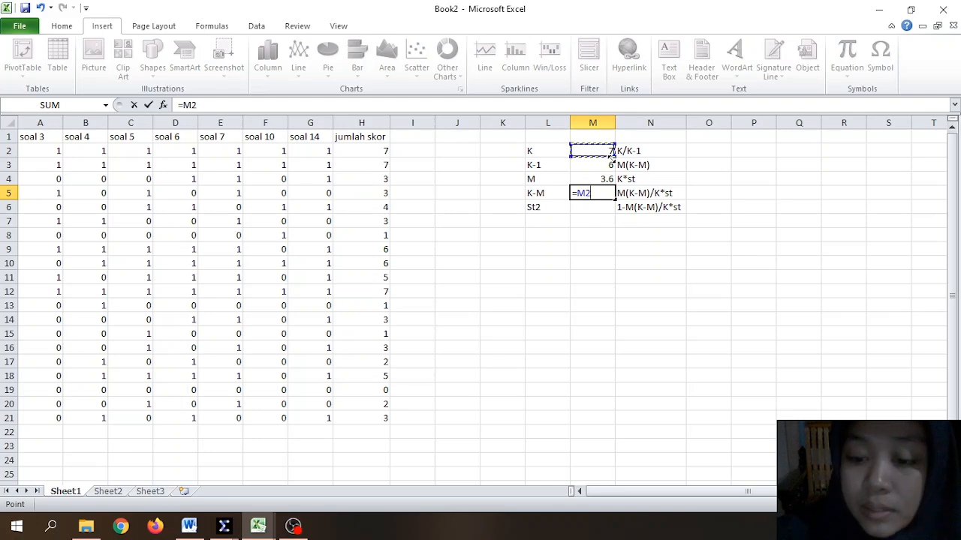
{"action": "type", "text": "-"}
{"action": "left_click", "coordinate": [602, 178]}
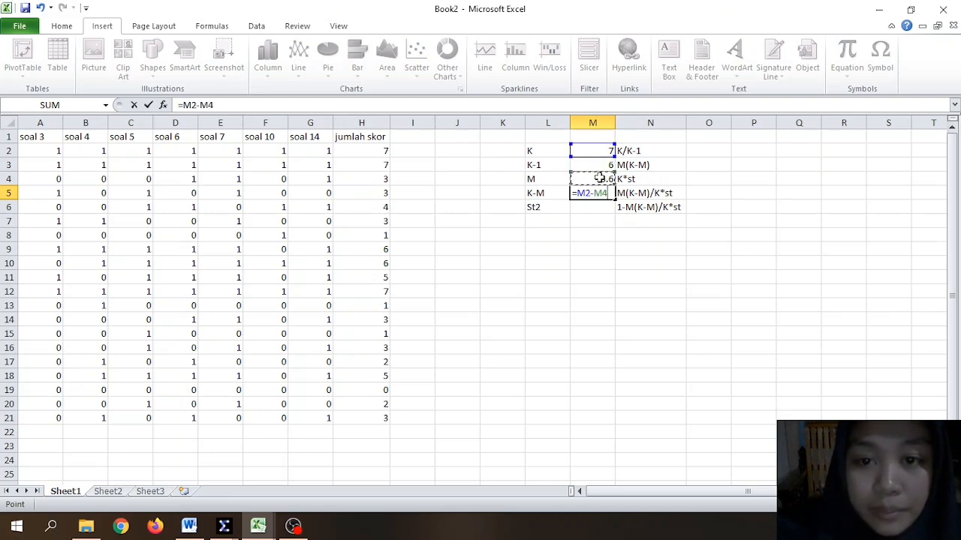
{"action": "key", "text": "Return"}
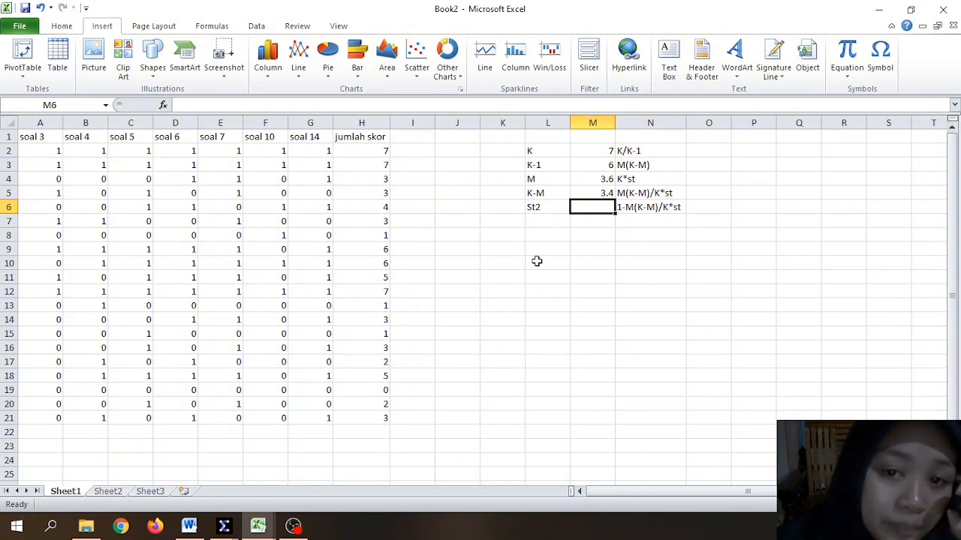
Step: Calculate St2 in cell M6 as the variance of the jumlah skor values with =var(H2:H21)
{"action": "type", "text": "="}
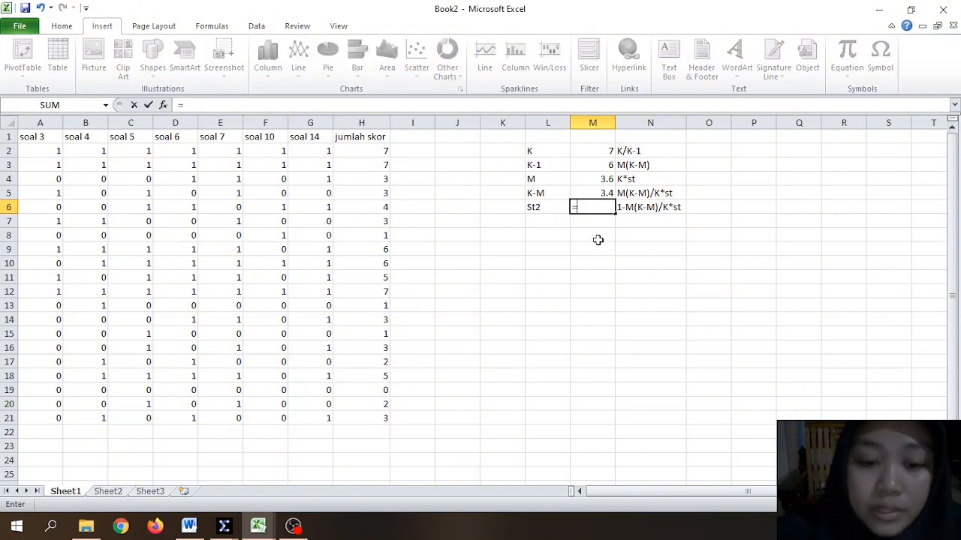
{"action": "type", "text": "v"}
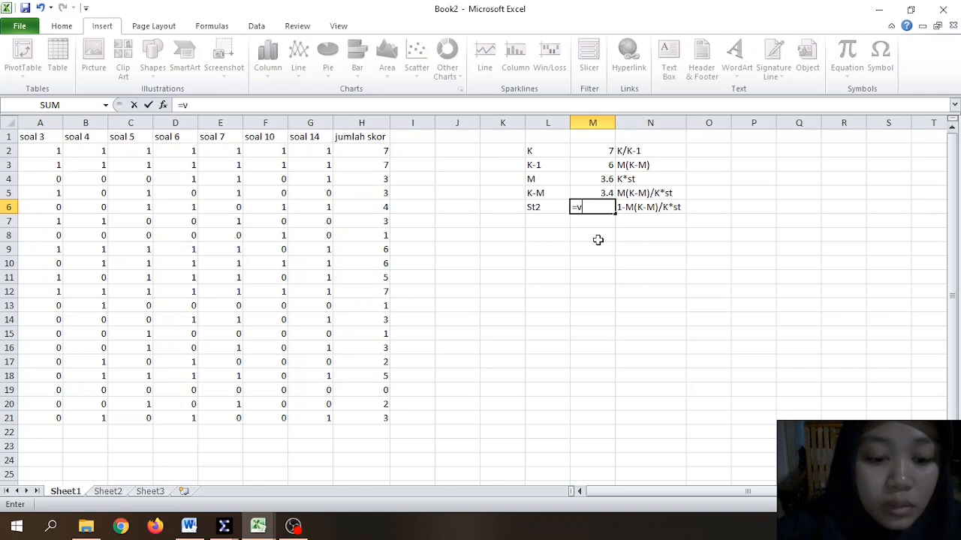
{"action": "type", "text": "ar("}
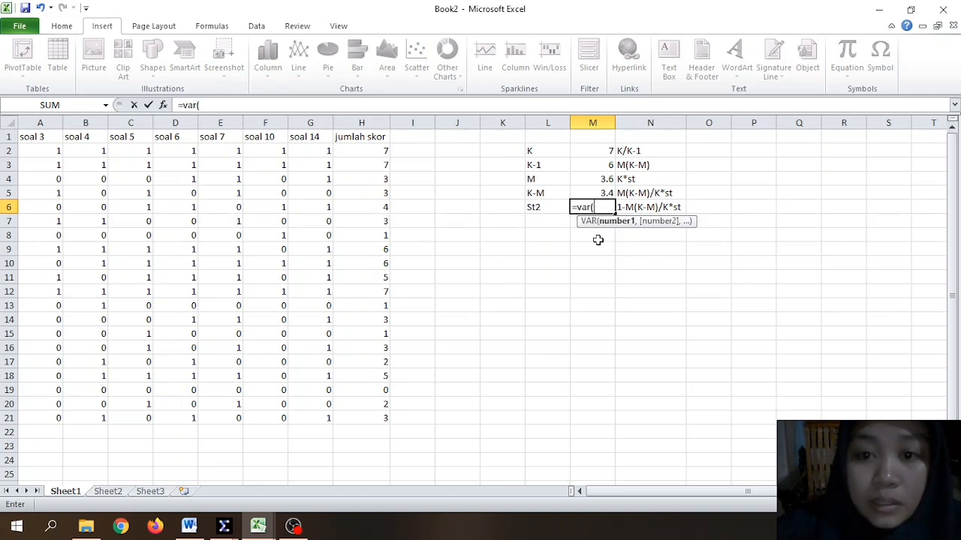
{"action": "left_click_drag", "start_coordinate": [370, 150], "coordinate": [371, 419]}
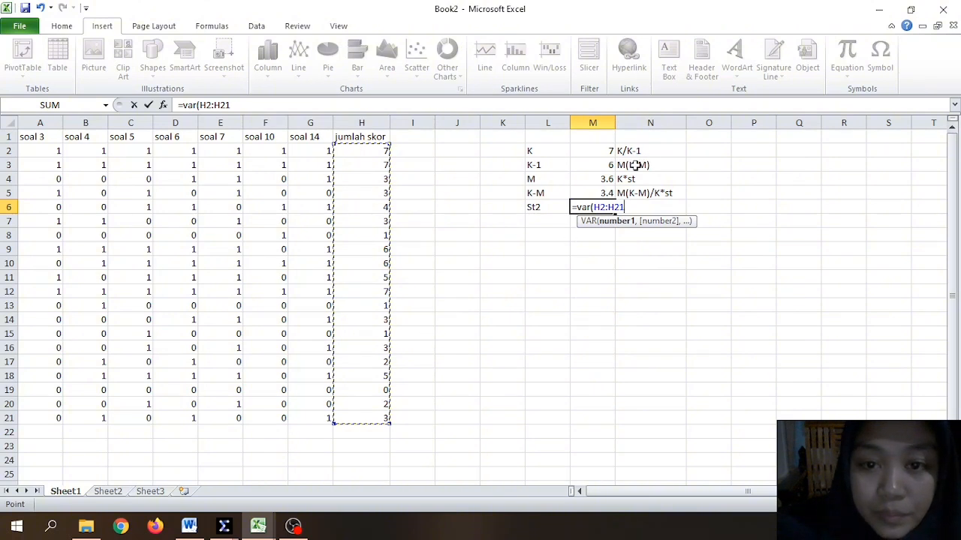
{"action": "type", "text": ")"}
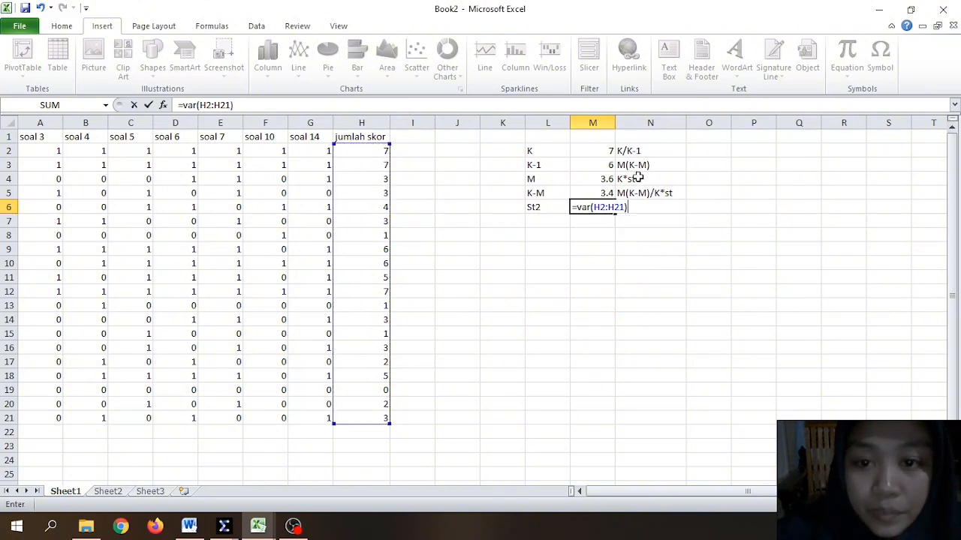
{"action": "key", "text": "Return"}
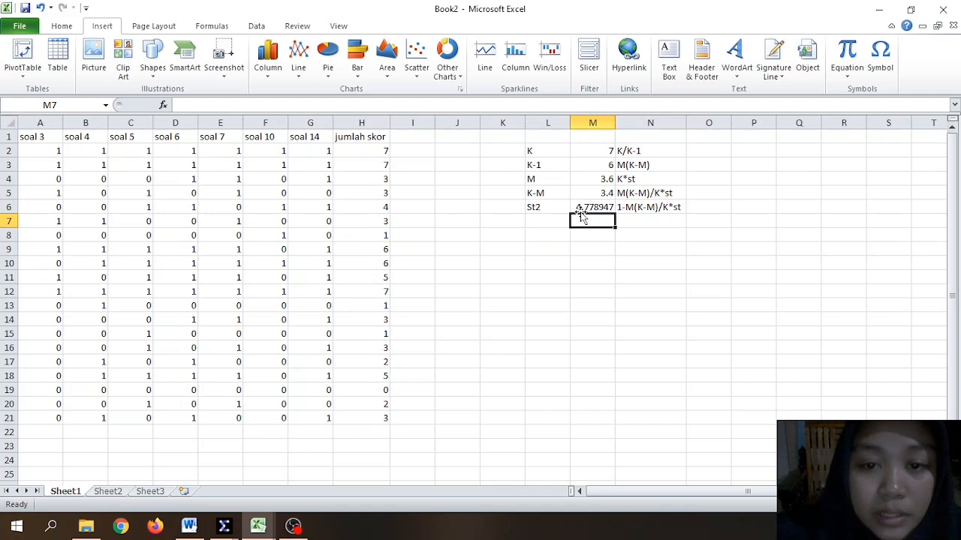
Step: Calculate K/K-1 in cell O2 with the formula =M2/M3
{"action": "left_click", "coordinate": [700, 153]}
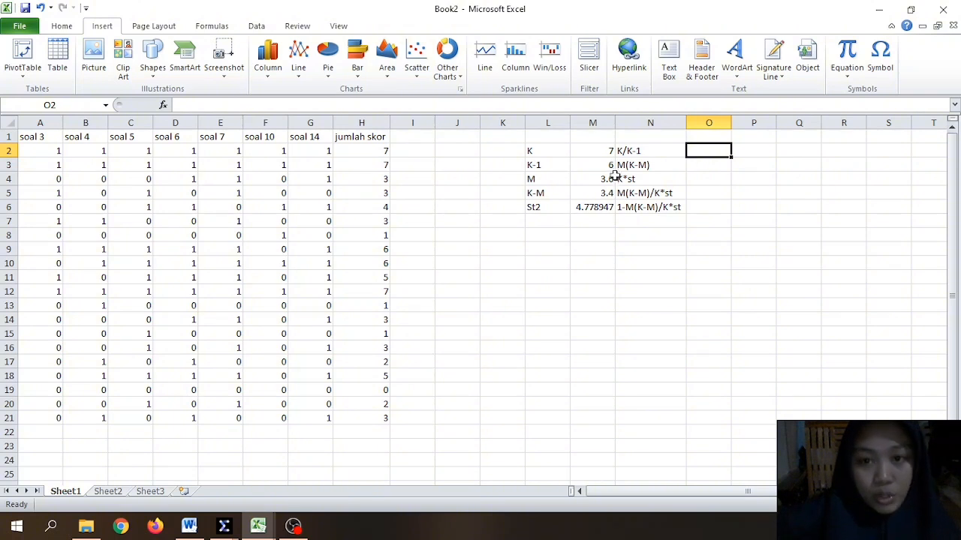
{"action": "type", "text": "="}
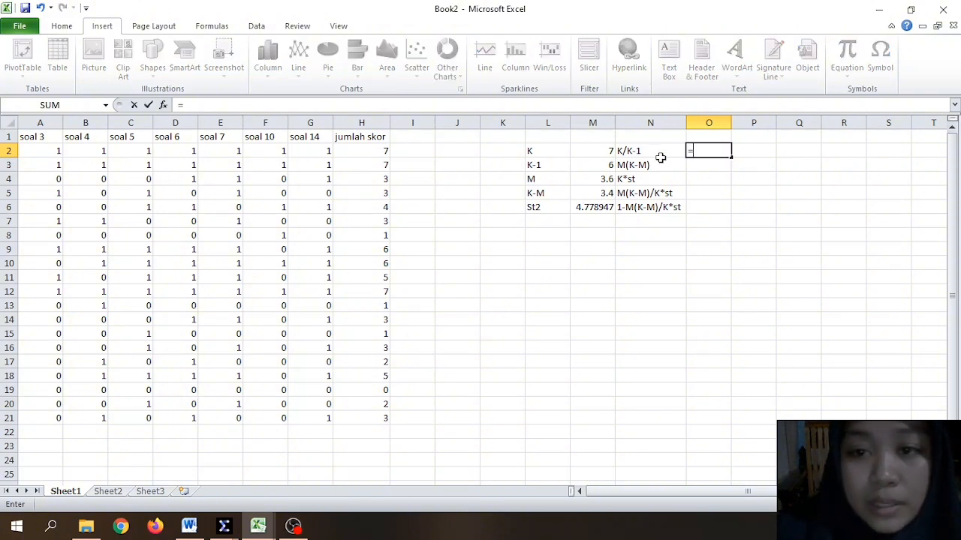
{"action": "left_click", "coordinate": [587, 152]}
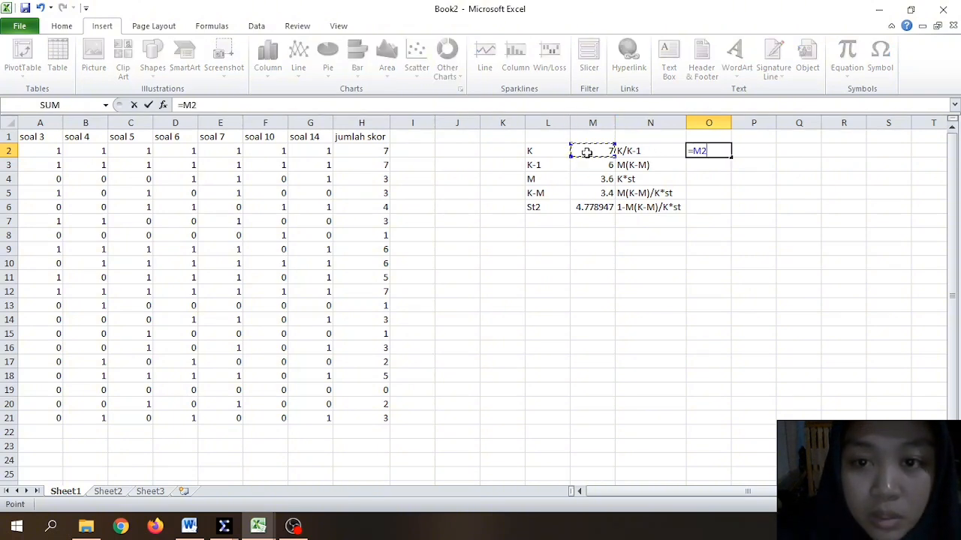
{"action": "type", "text": "/"}
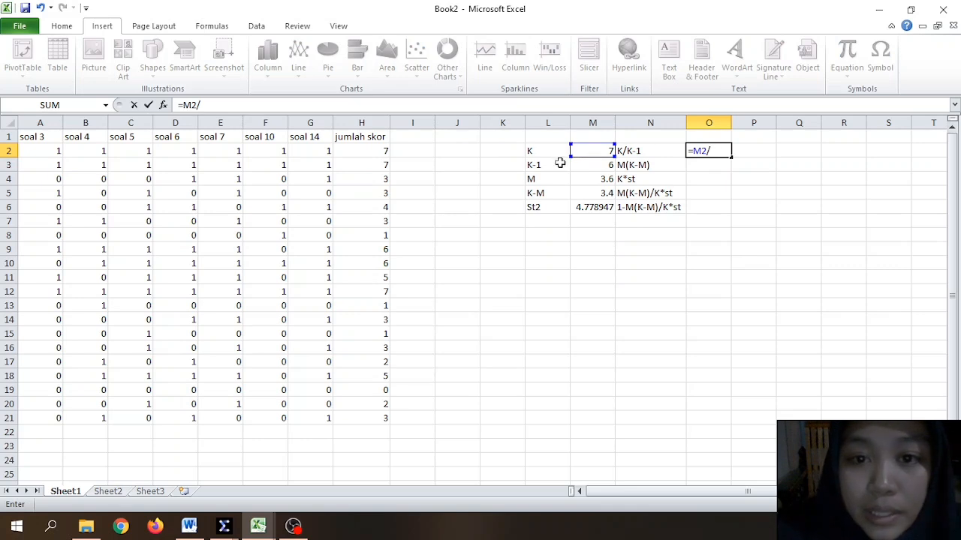
{"action": "left_click", "coordinate": [604, 166]}
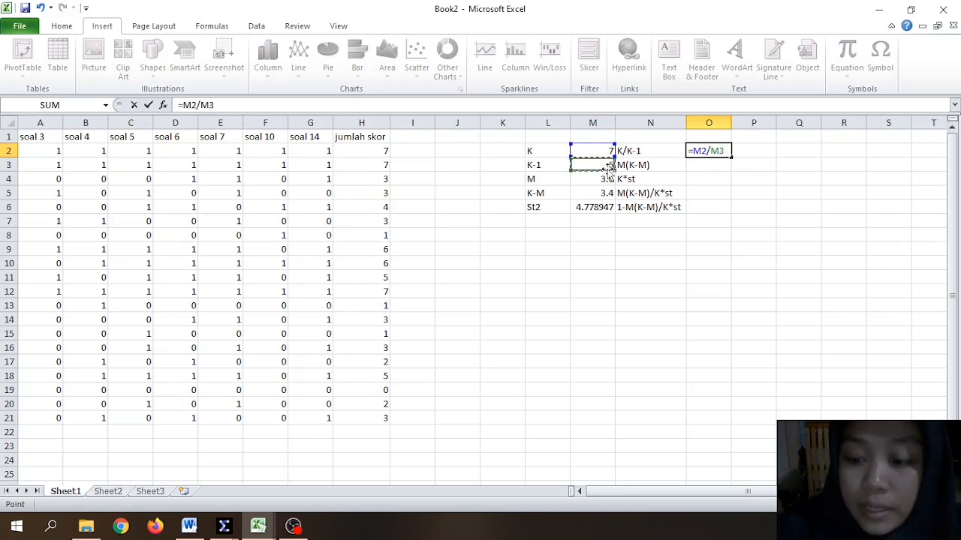
{"action": "key", "text": "Return"}
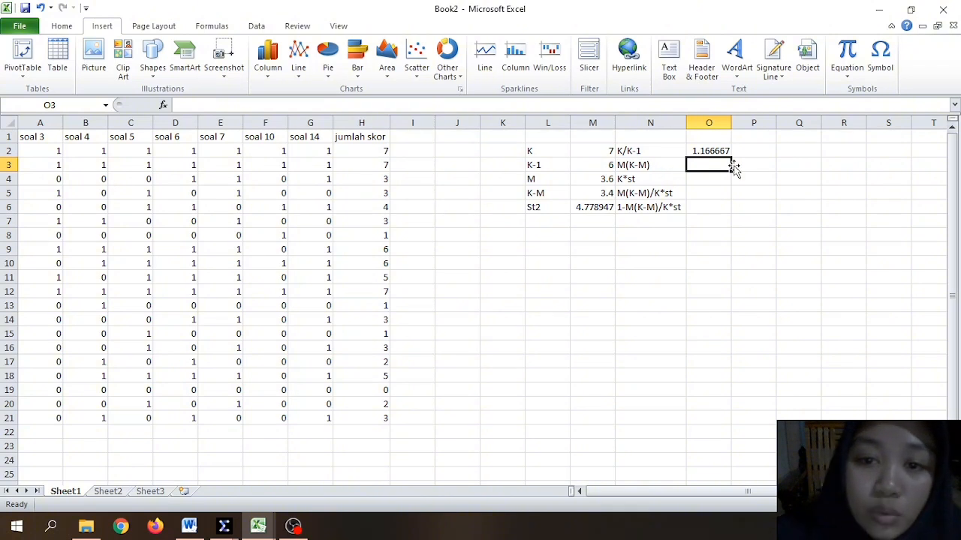
Step: Calculate M(K-M) in cell O3 with the formula =M4*M5
{"action": "type", "text": "="}
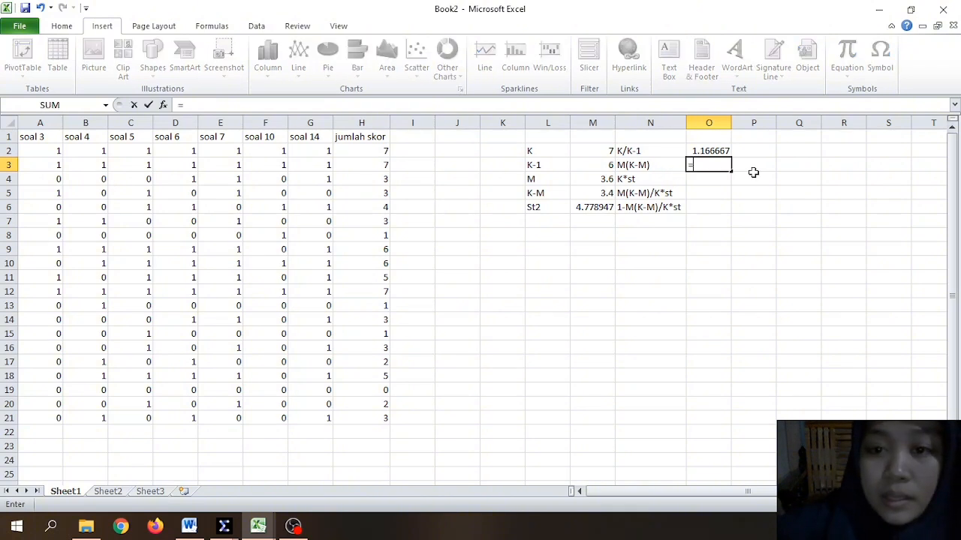
{"action": "left_click", "coordinate": [608, 179]}
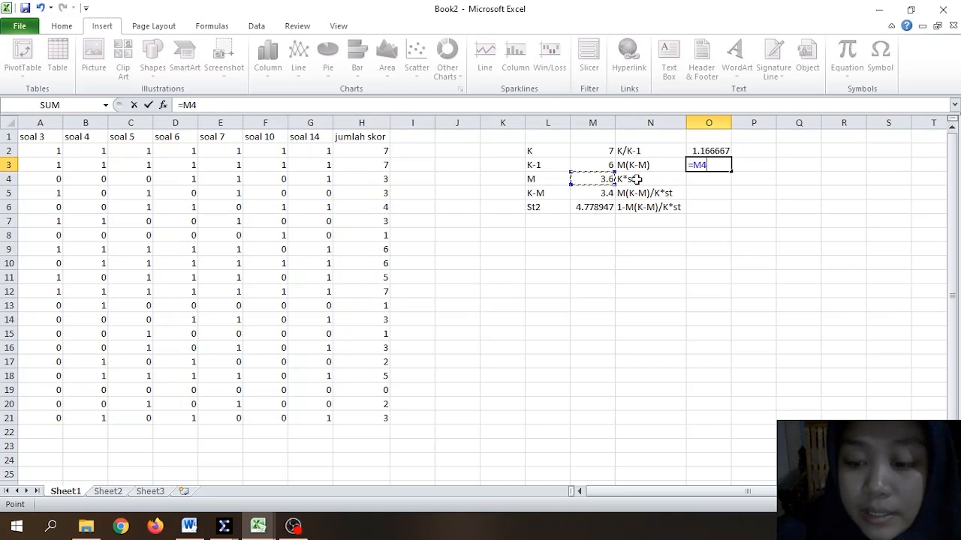
{"action": "type", "text": "*"}
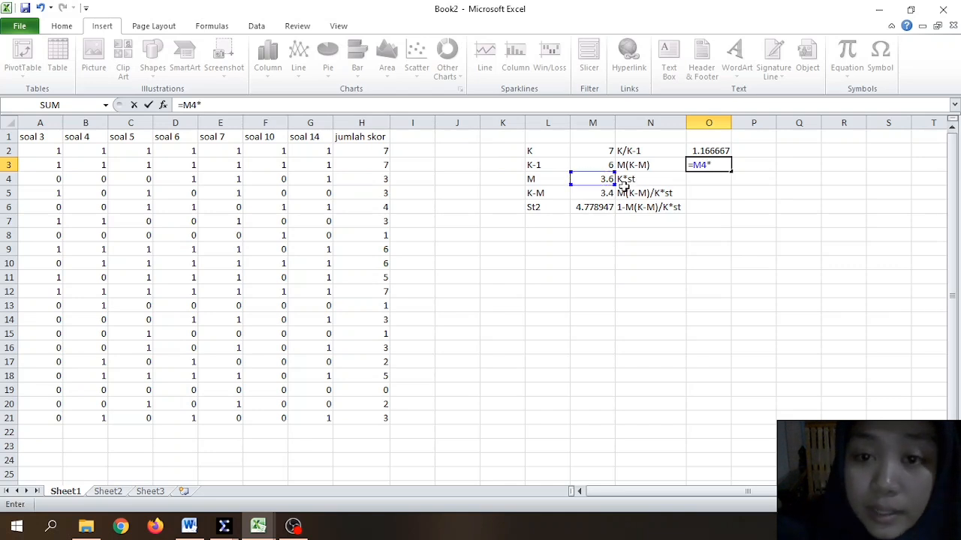
{"action": "left_click", "coordinate": [600, 192]}
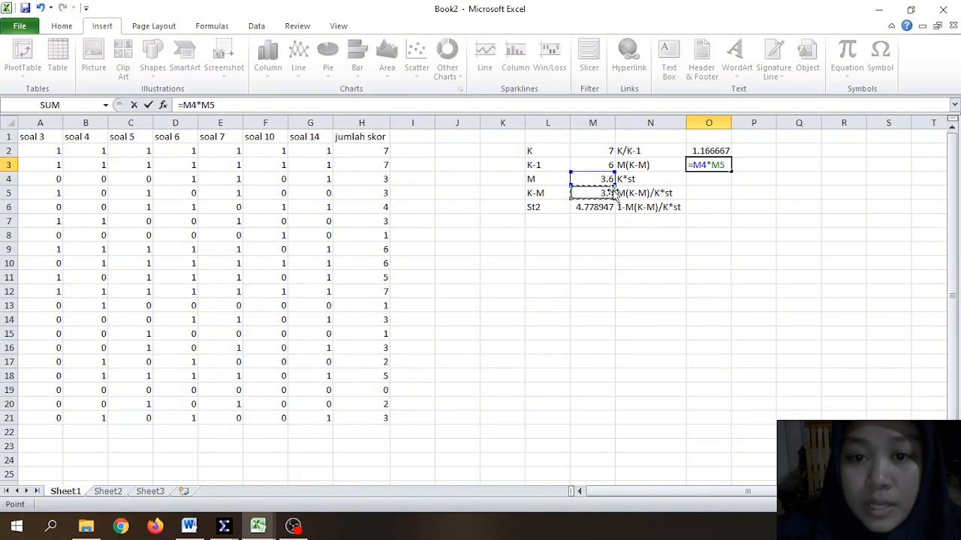
{"action": "key", "text": "Return"}
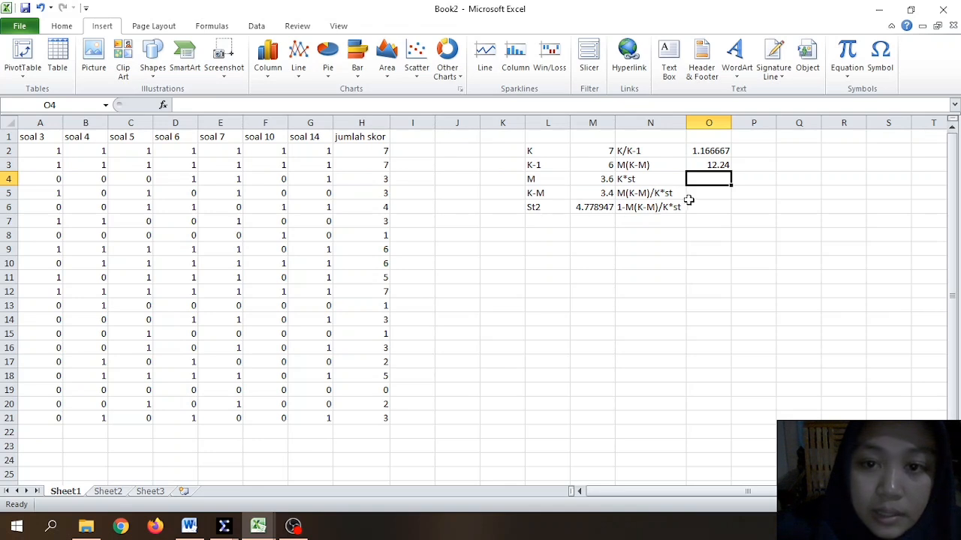
Step: Calculate K*st in cell O4 by multiplying K by St2 with the formula =M2*M6
{"action": "type", "text": "="}
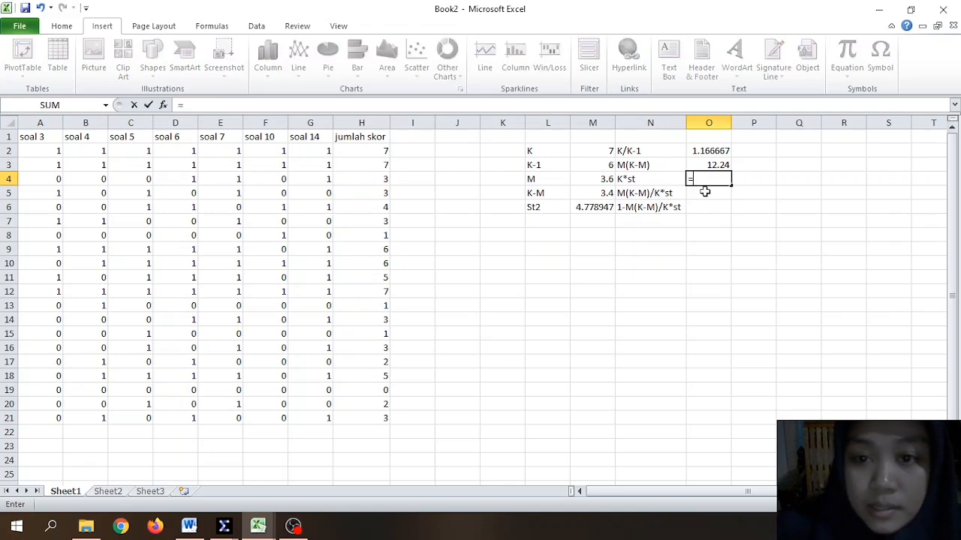
{"action": "left_click", "coordinate": [605, 153]}
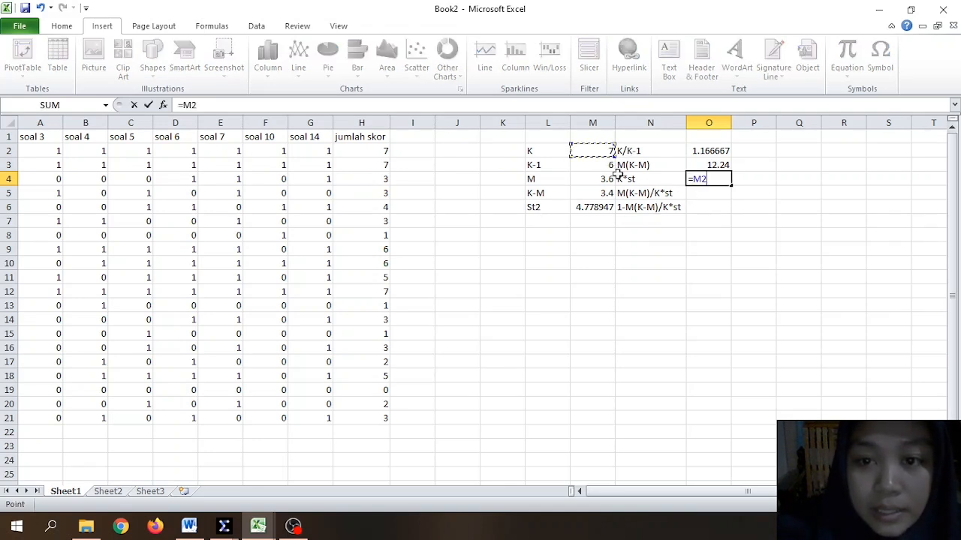
{"action": "type", "text": "*"}
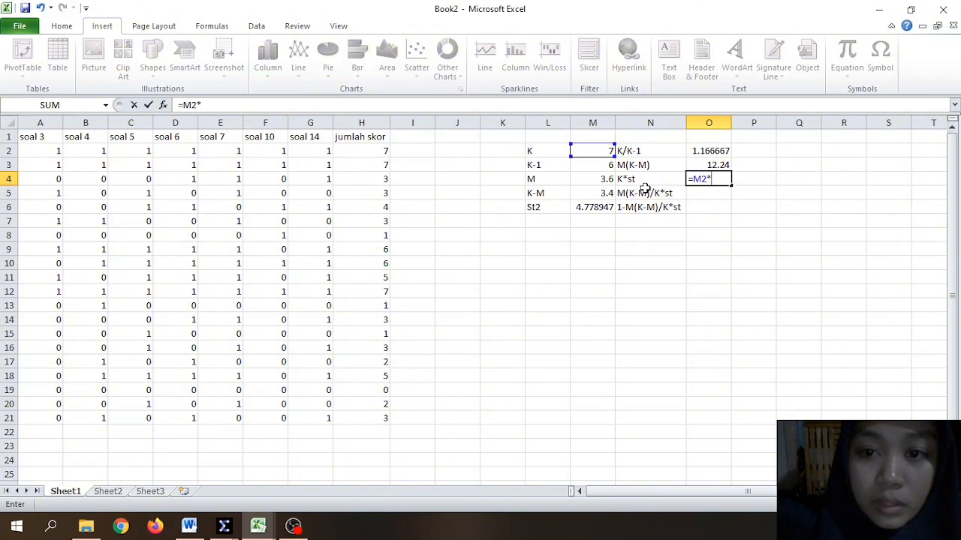
{"action": "left_click", "coordinate": [591, 207]}
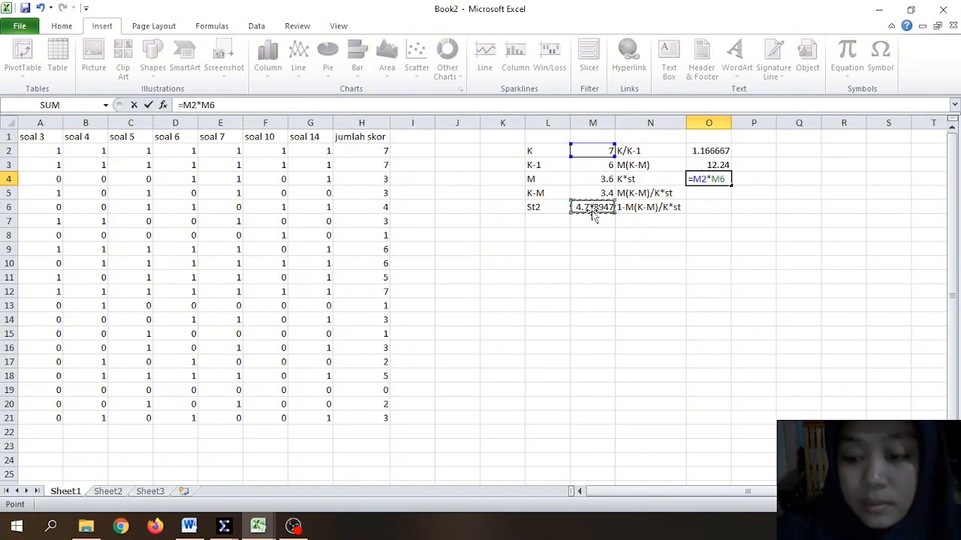
{"action": "key", "text": "Return"}
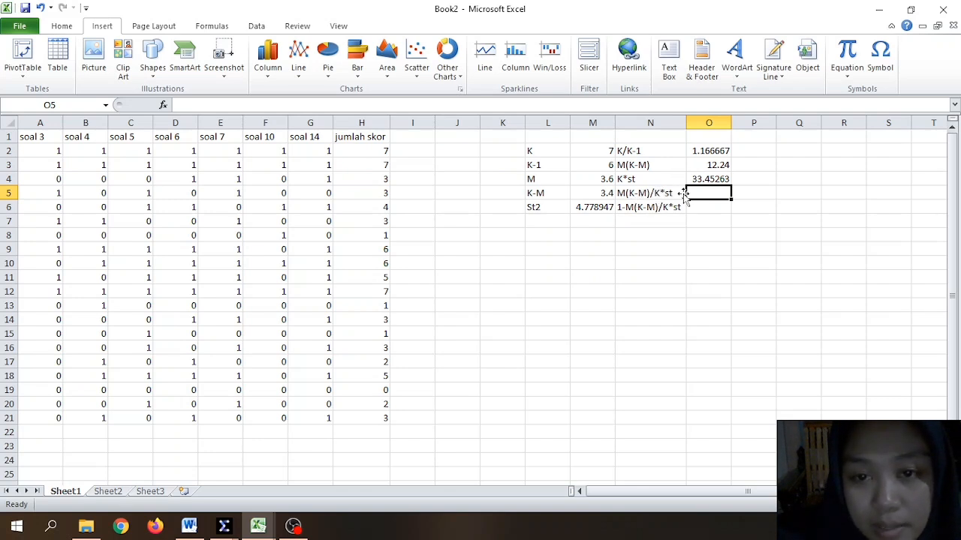
Step: Calculate M(K-M)/K*st in cell O5 with the formula =O3/O4
{"action": "type", "text": "="}
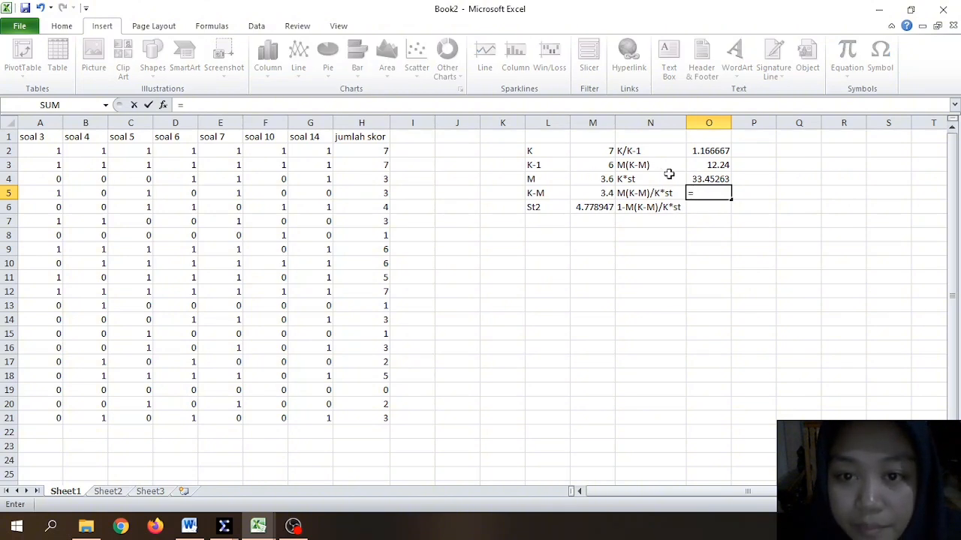
{"action": "left_click", "coordinate": [719, 165]}
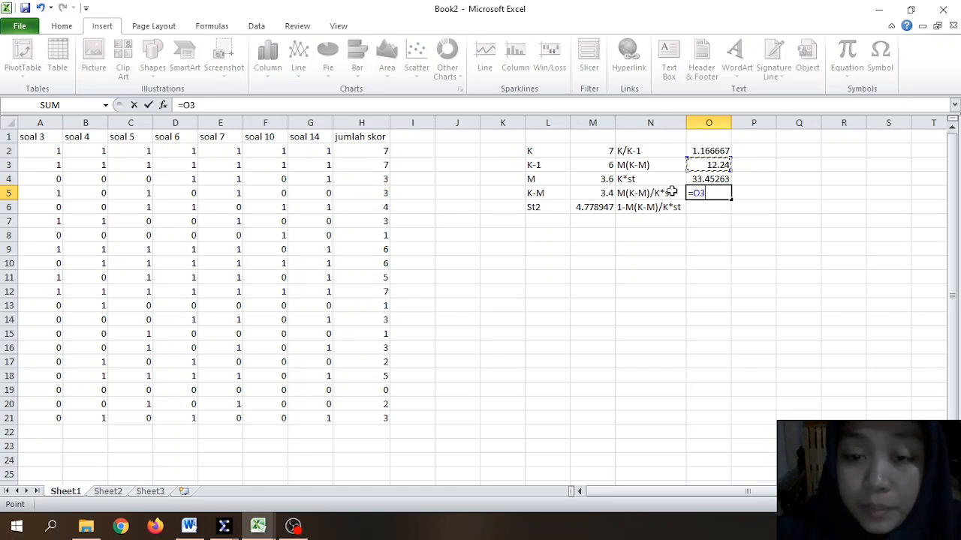
{"action": "type", "text": "/"}
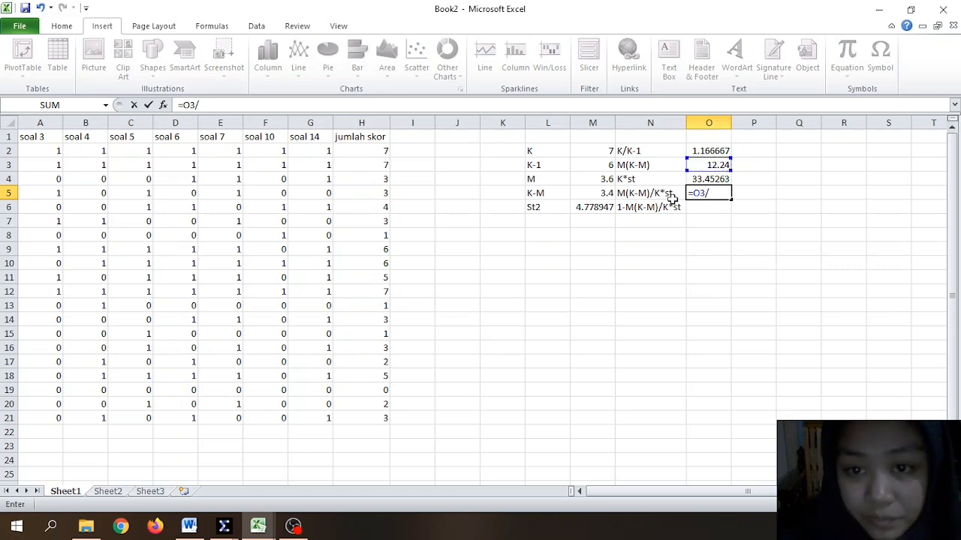
{"action": "left_click", "coordinate": [719, 181]}
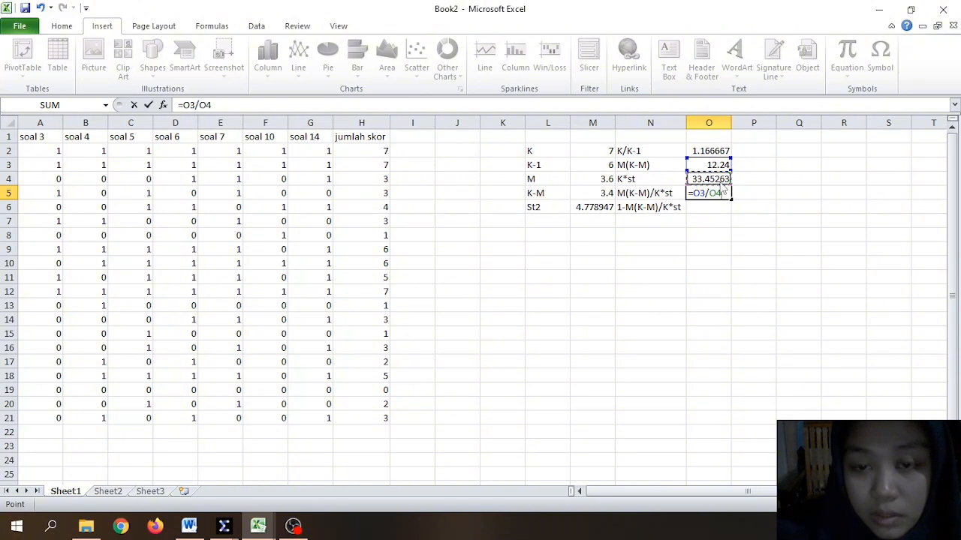
{"action": "key", "text": "Return"}
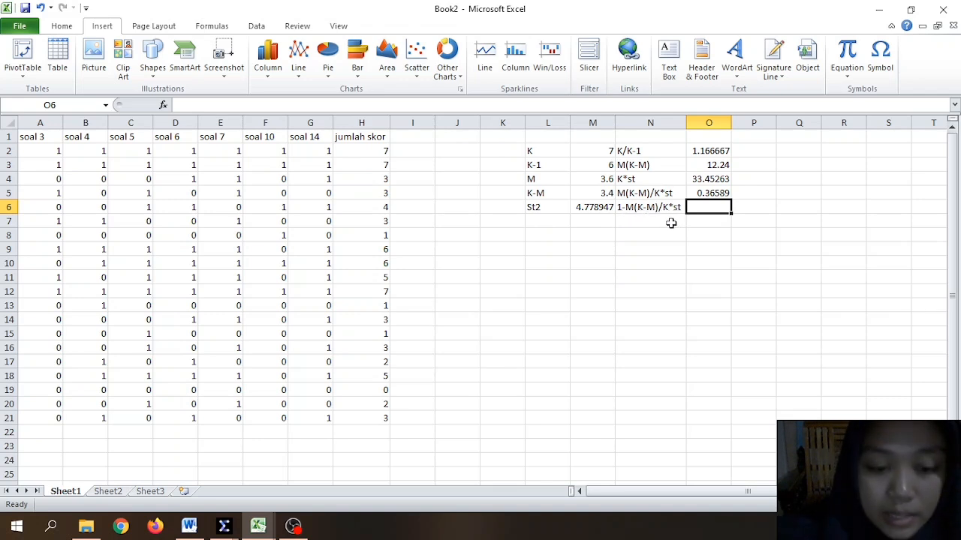
Step: Calculate 1-M(K-M)/K*st in cell O6 with the formula =1-O5
{"action": "type", "text": "1"}
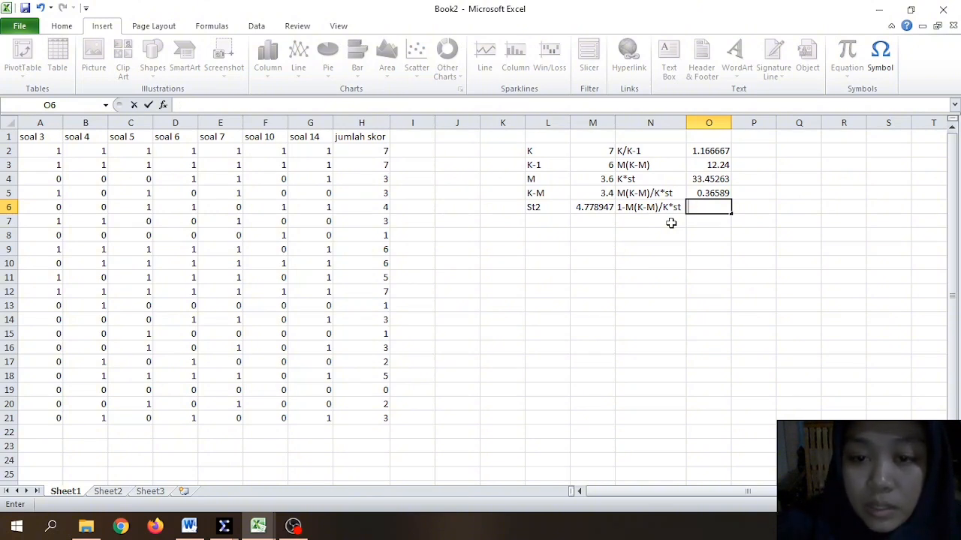
{"action": "type", "text": "="}
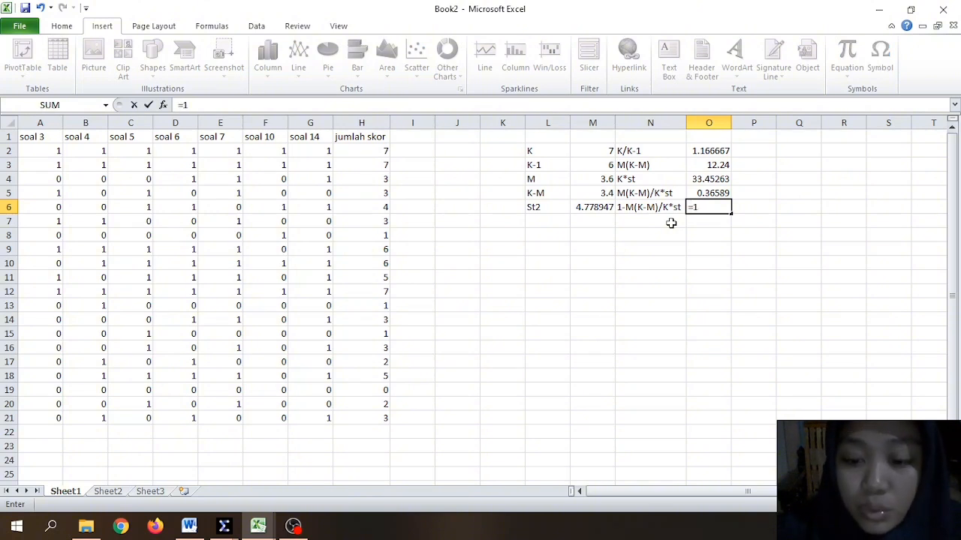
{"action": "type", "text": "1-"}
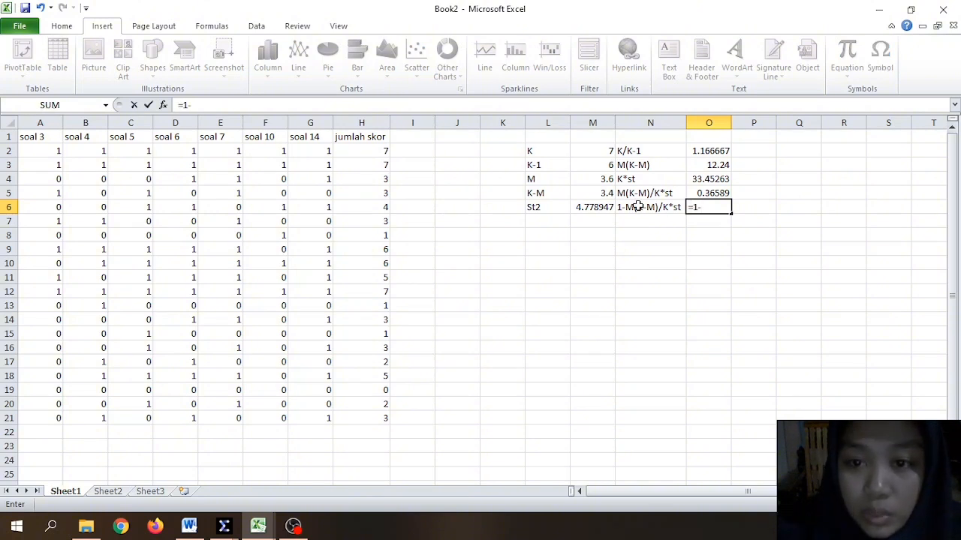
{"action": "left_click", "coordinate": [722, 194]}
{"action": "key", "text": "Return"}
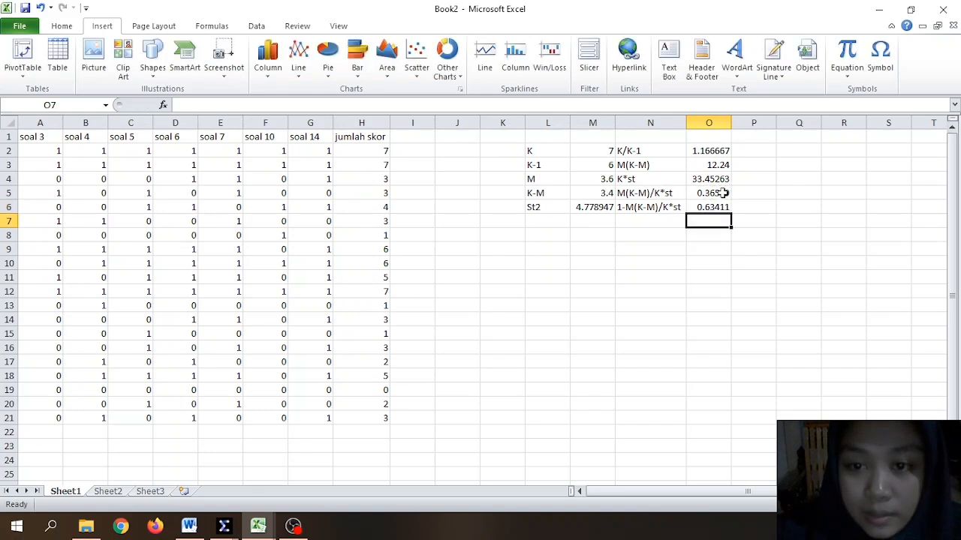
Step: Check the reliability formula in the Word document spss dok.docx, and label cell L8 of Excel's Book2 as hasil uji
{"action": "left_click", "coordinate": [548, 235]}
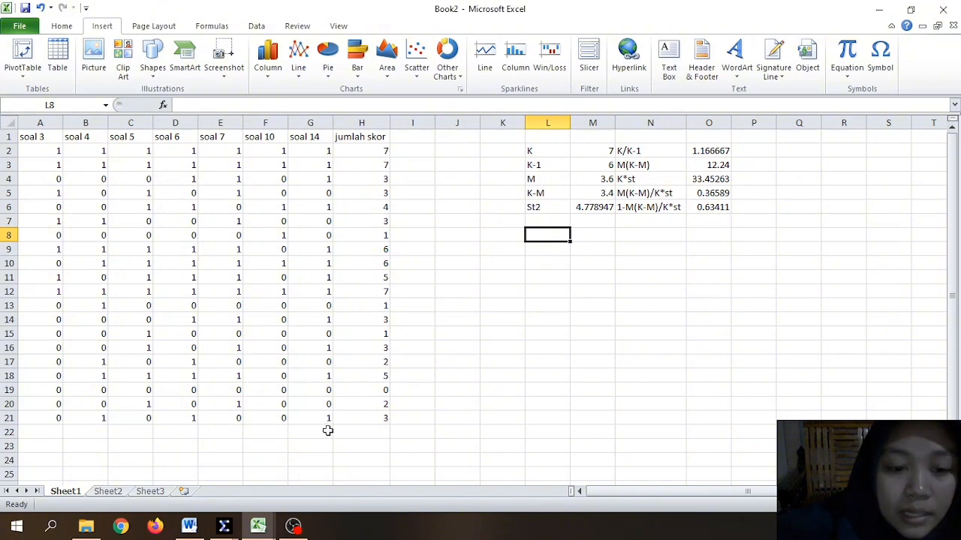
{"action": "mouse_move", "coordinate": [188, 527]}
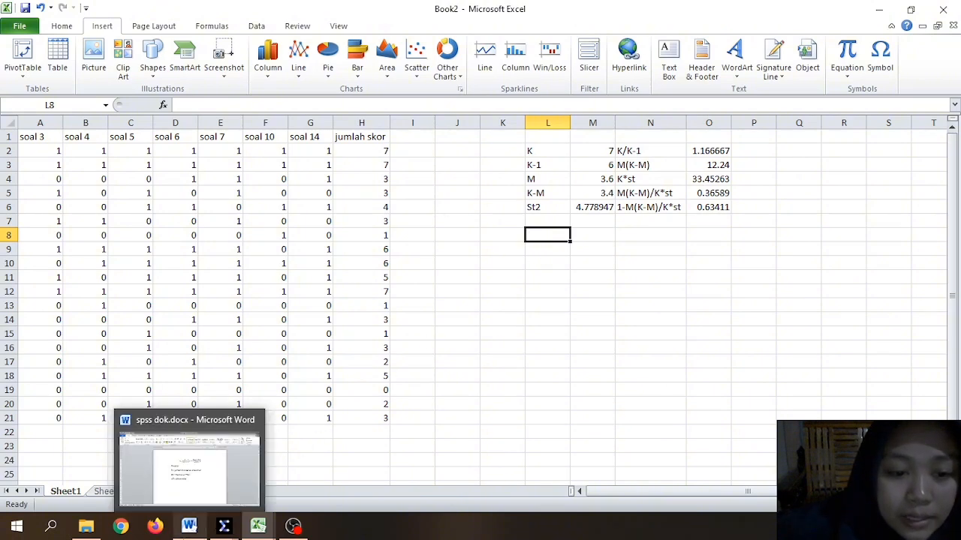
{"action": "left_click", "coordinate": [179, 484]}
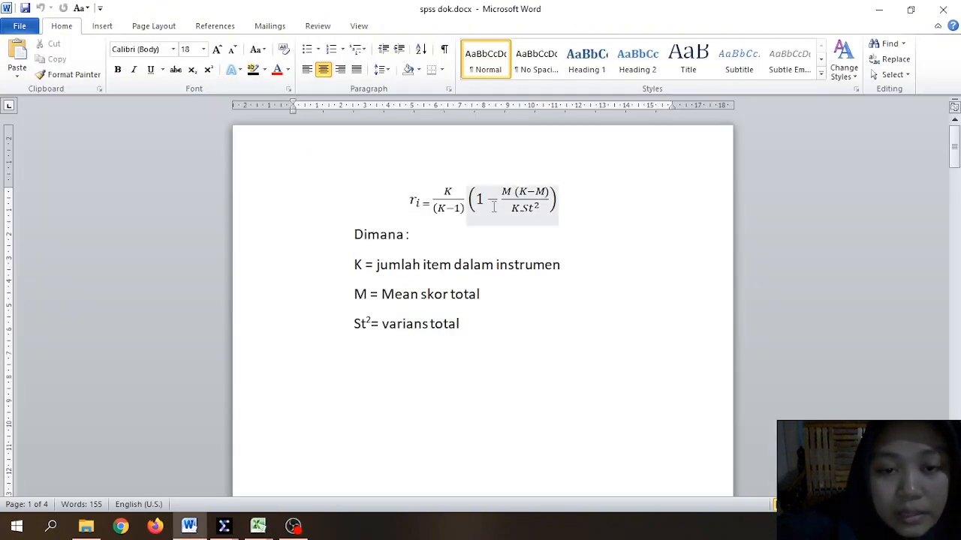
{"action": "left_click", "coordinate": [418, 202]}
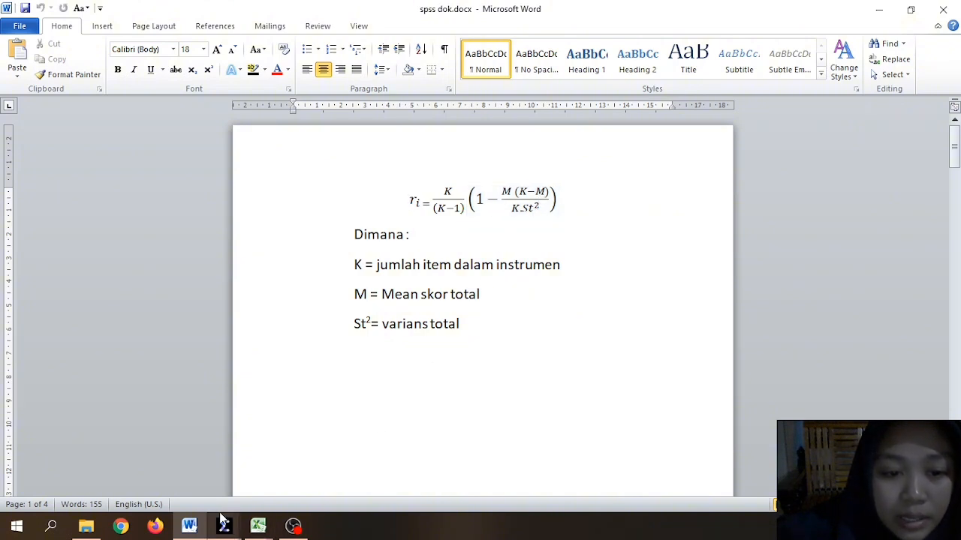
{"action": "mouse_move", "coordinate": [257, 527]}
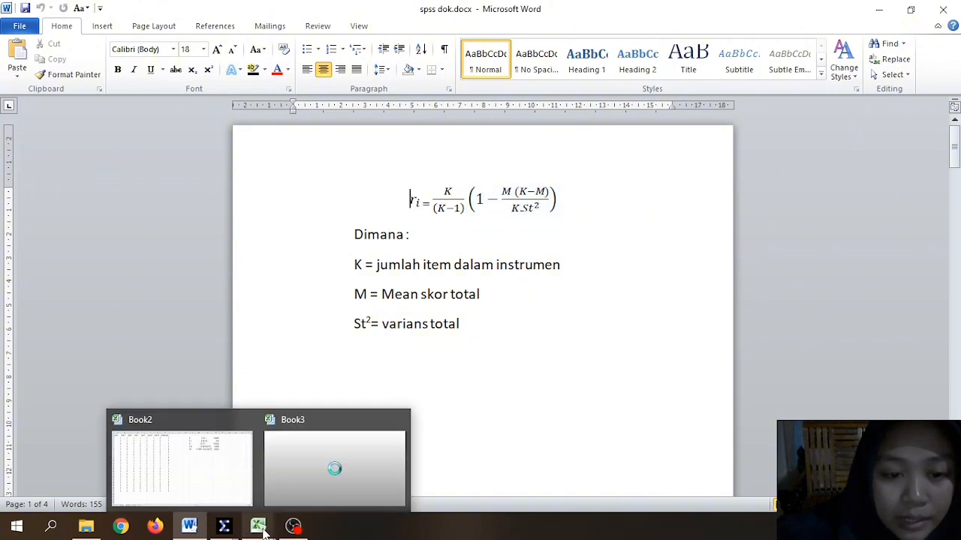
{"action": "left_click", "coordinate": [236, 474]}
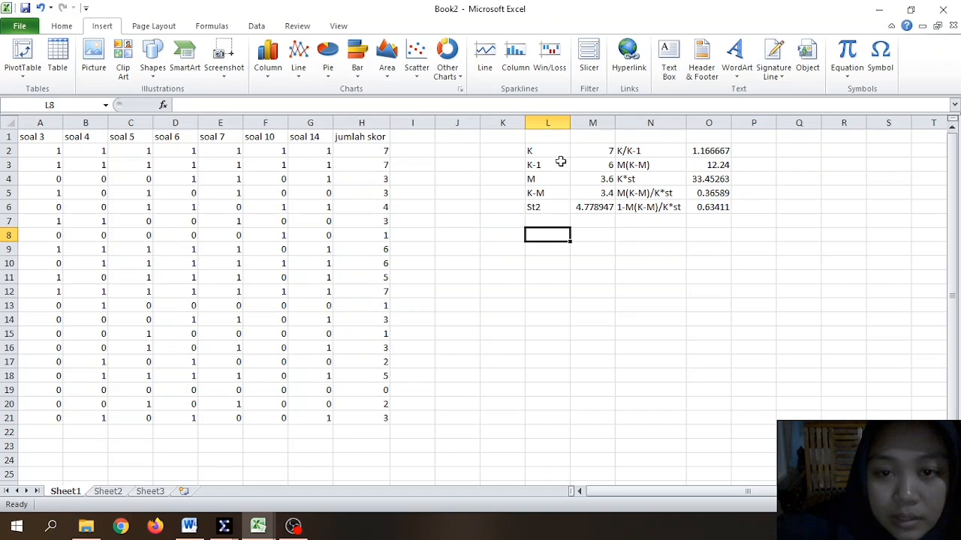
{"action": "type", "text": "h"}
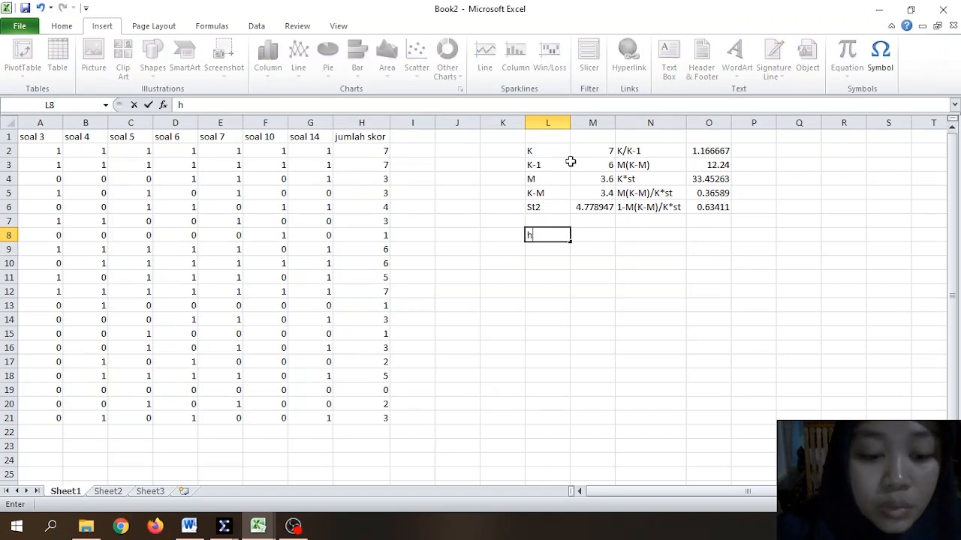
{"action": "type", "text": "asil"}
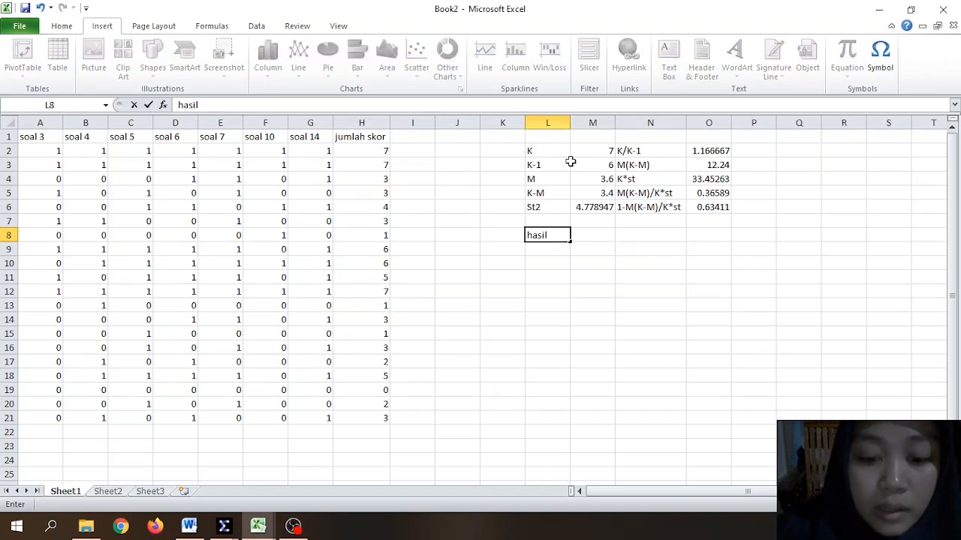
{"action": "type", "text": " uji"}
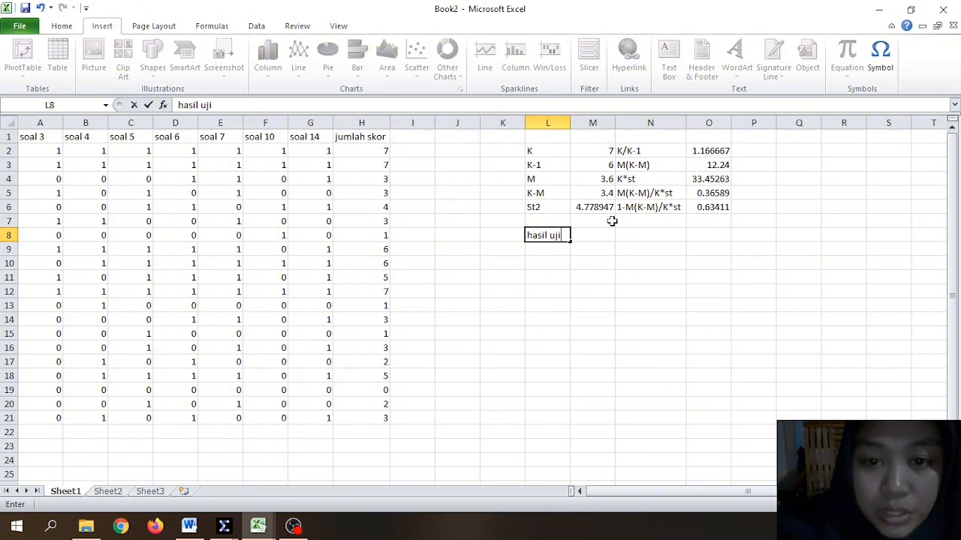
Step: Calculate the hasil uji value in cell M8 by multiplying K/K-1 by 1-M(K-M)/K*st with the formula =O2*O6
{"action": "left_click", "coordinate": [593, 236]}
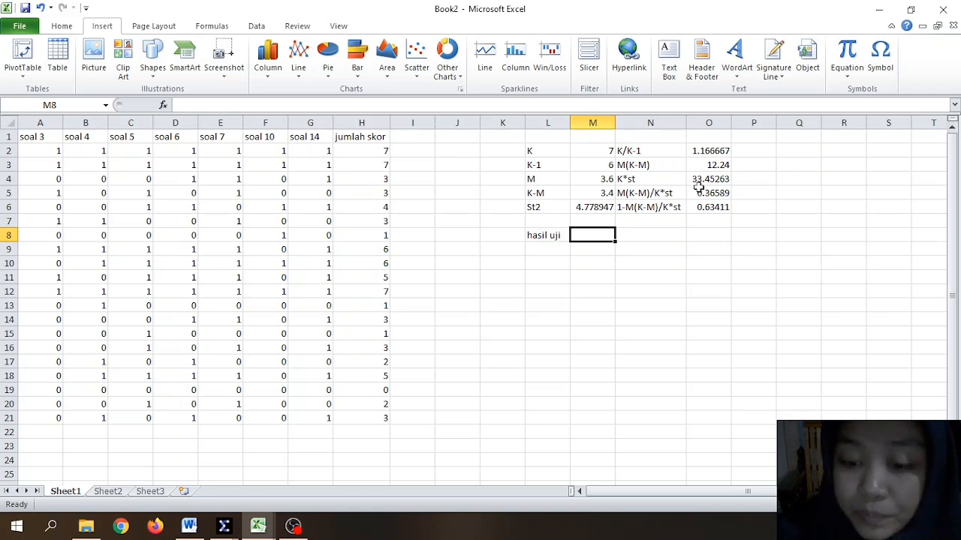
{"action": "type", "text": "="}
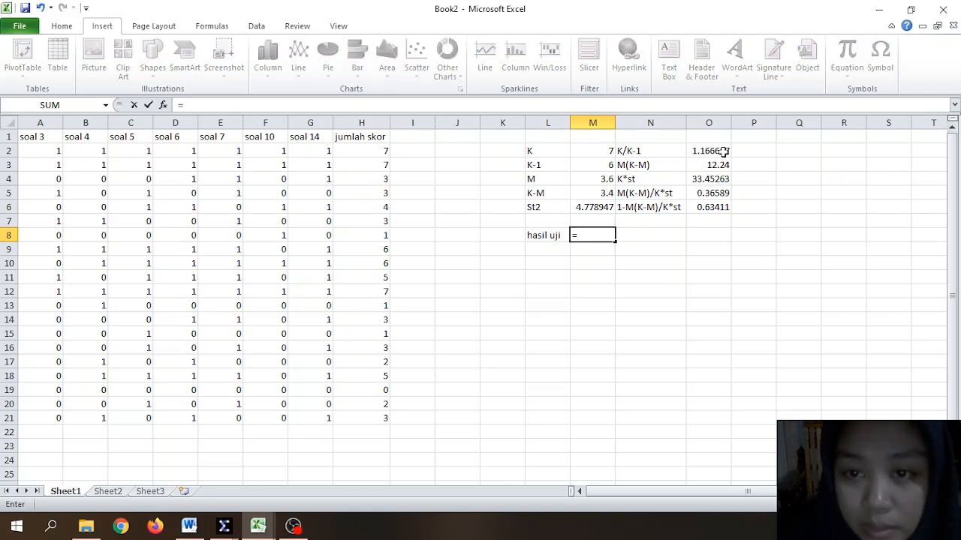
{"action": "left_click", "coordinate": [722, 151]}
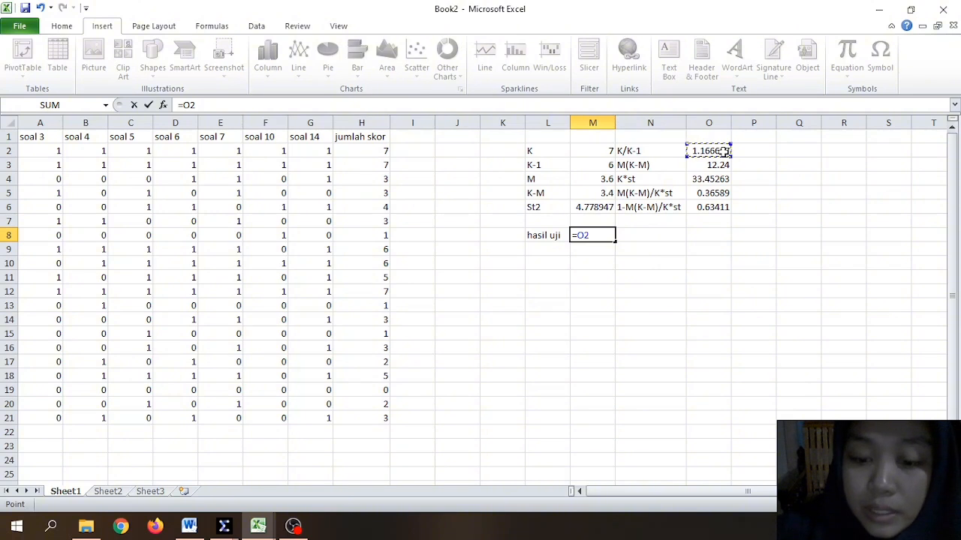
{"action": "type", "text": "*"}
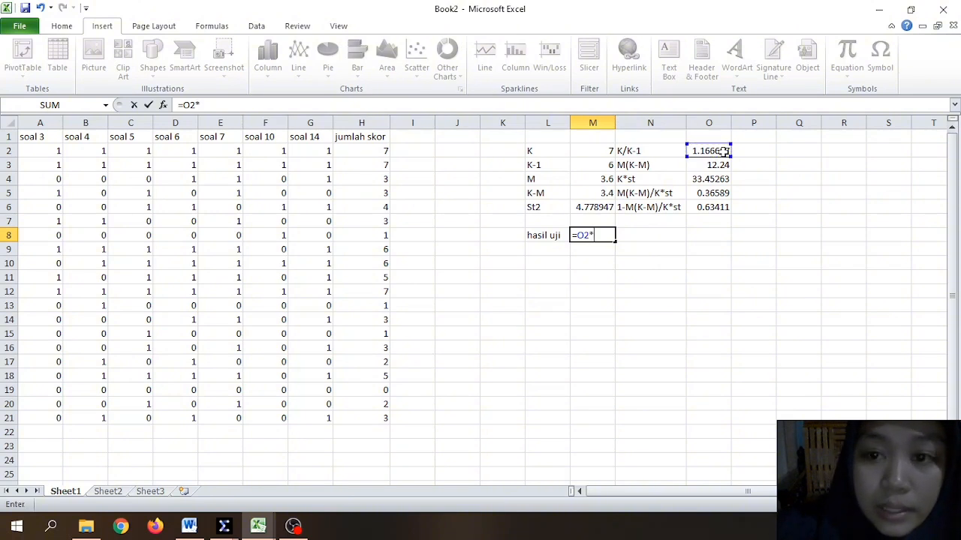
{"action": "left_click", "coordinate": [716, 216]}
{"action": "left_click", "coordinate": [717, 207]}
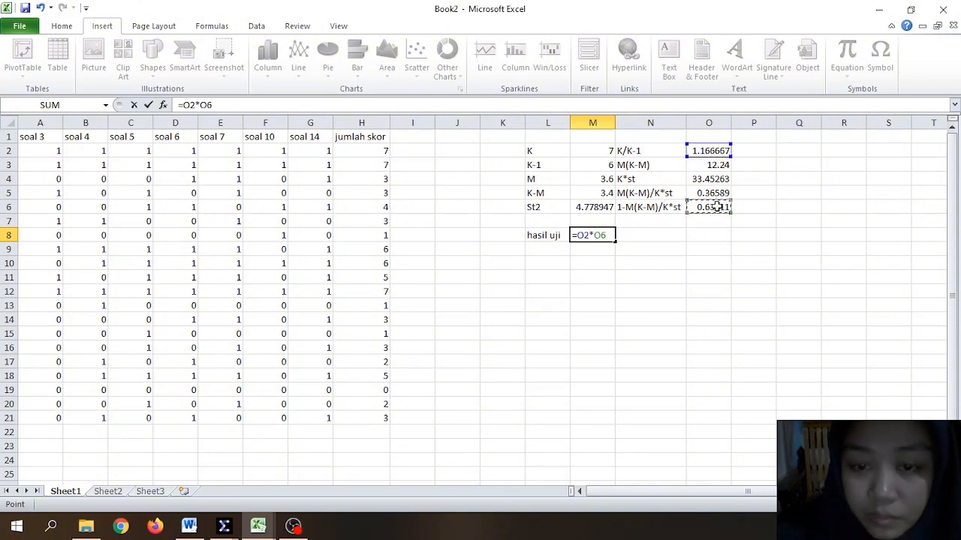
{"action": "key", "text": "Return"}
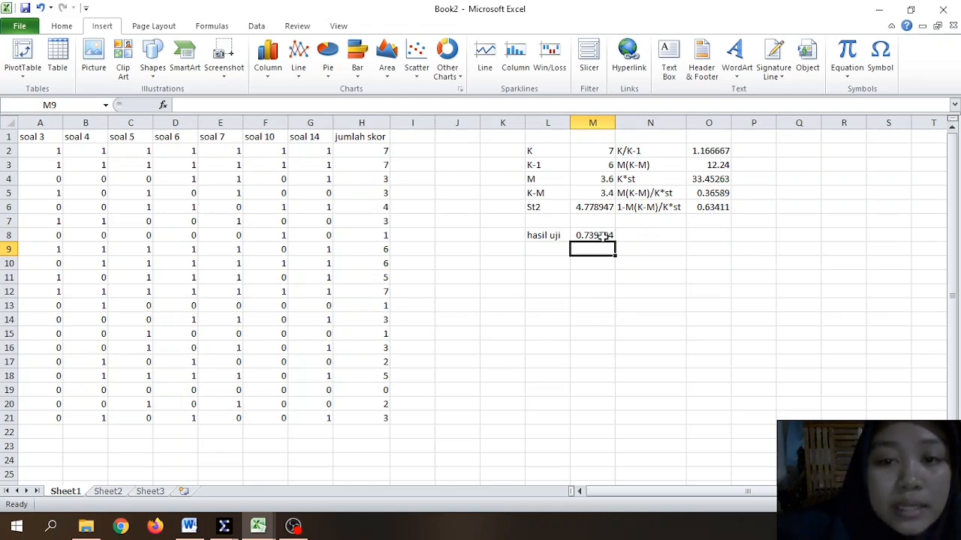
Step: Compare the hasil uji value in Excel's Book2 with the interpretation ranges in the Word document spss dok.docx
{"action": "left_click", "coordinate": [672, 235]}
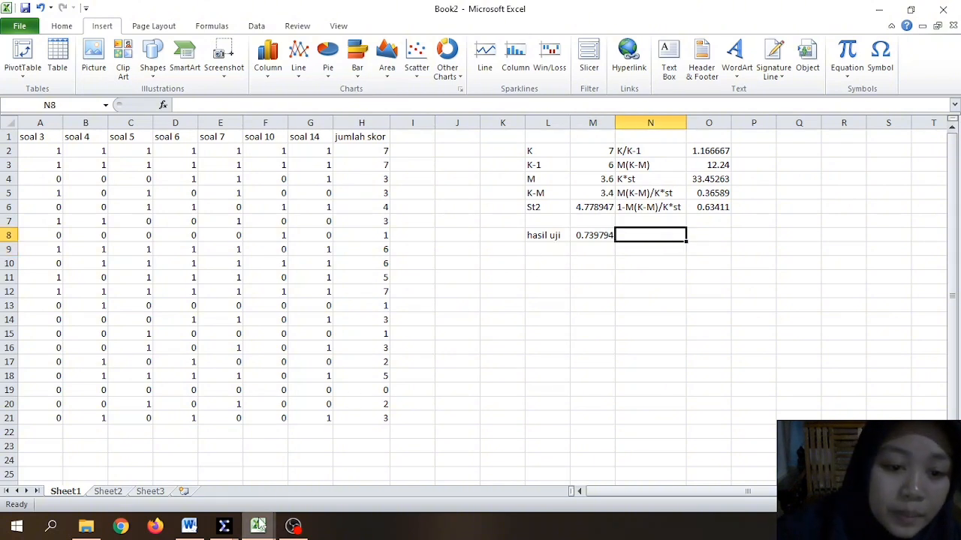
{"action": "mouse_move", "coordinate": [186, 528]}
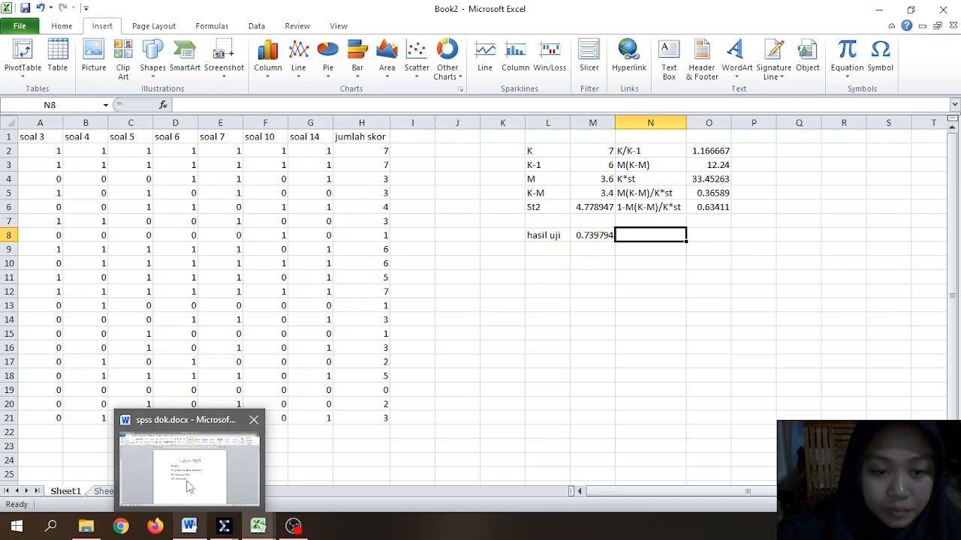
{"action": "left_click", "coordinate": [210, 471]}
{"action": "scroll", "coordinate": [570, 344], "scroll_direction": "down", "scroll_amount": 10}
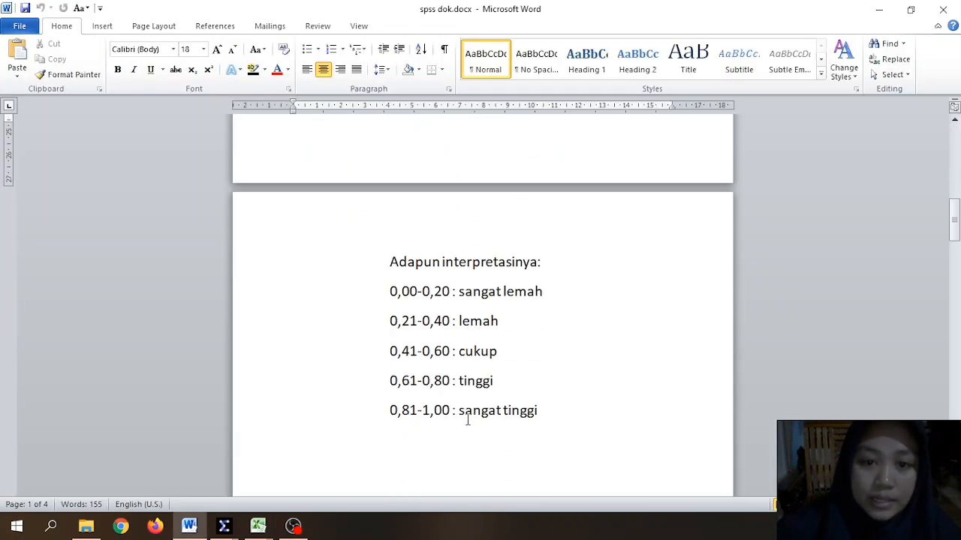
{"action": "scroll", "coordinate": [476, 409], "scroll_direction": "down", "scroll_amount": 1}
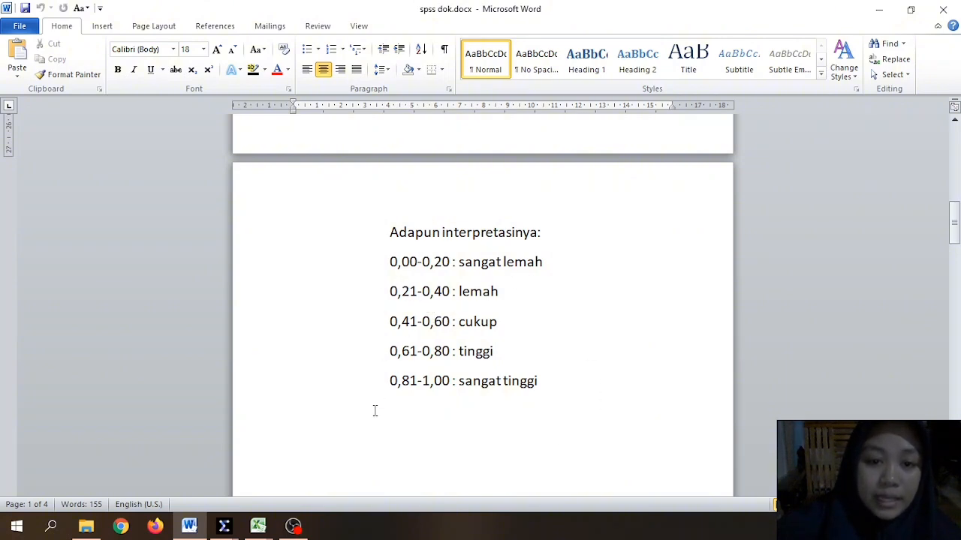
{"action": "mouse_move", "coordinate": [257, 529]}
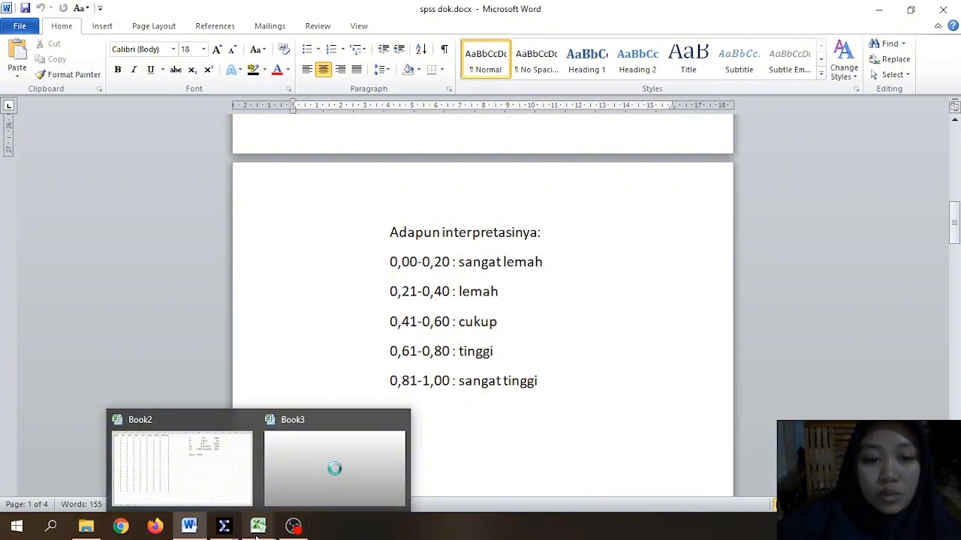
{"action": "left_click", "coordinate": [234, 501]}
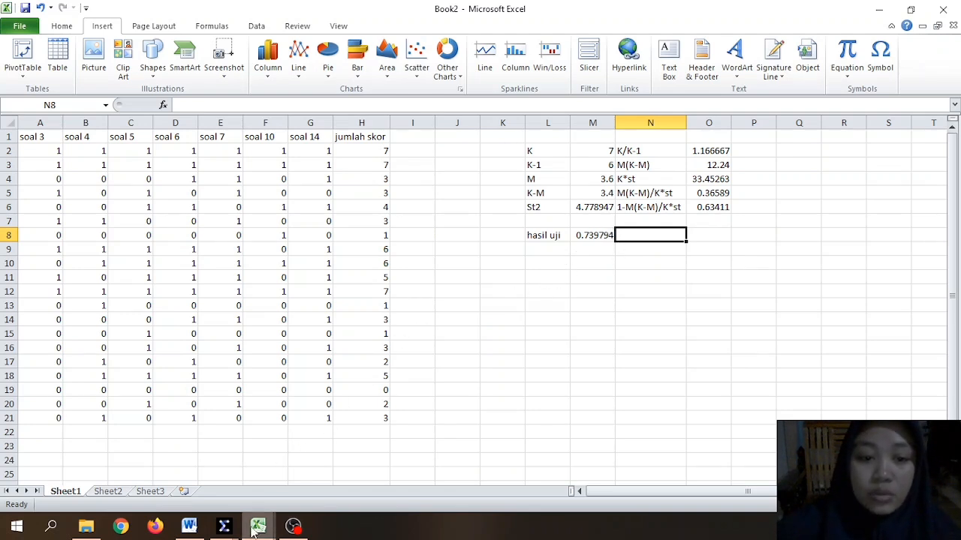
{"action": "mouse_move", "coordinate": [256, 530]}
{"action": "mouse_move", "coordinate": [191, 531]}
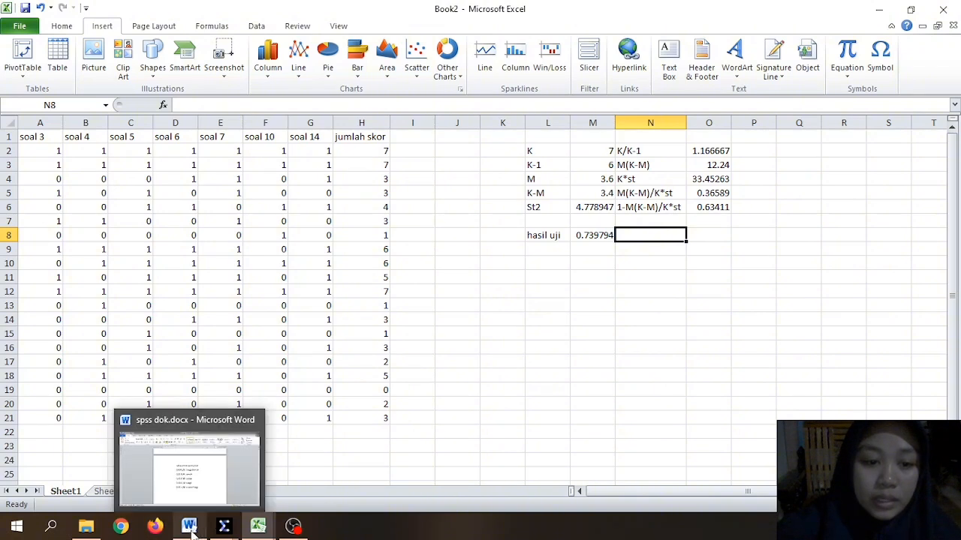
{"action": "left_click", "coordinate": [193, 462]}
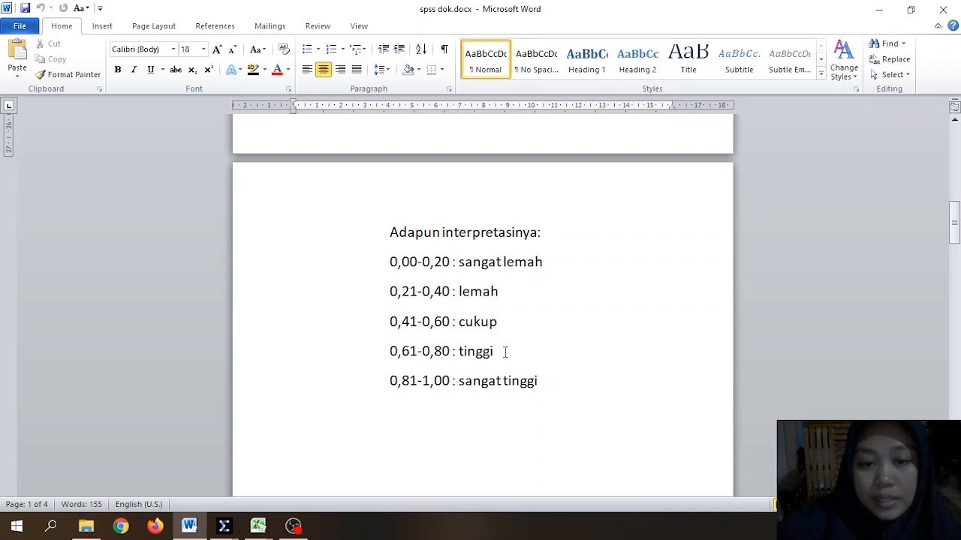
Step: Switch back to Book2 in Excel and enter the interpretation tinggi in cell N8 beside the hasil uji value
{"action": "mouse_move", "coordinate": [258, 528]}
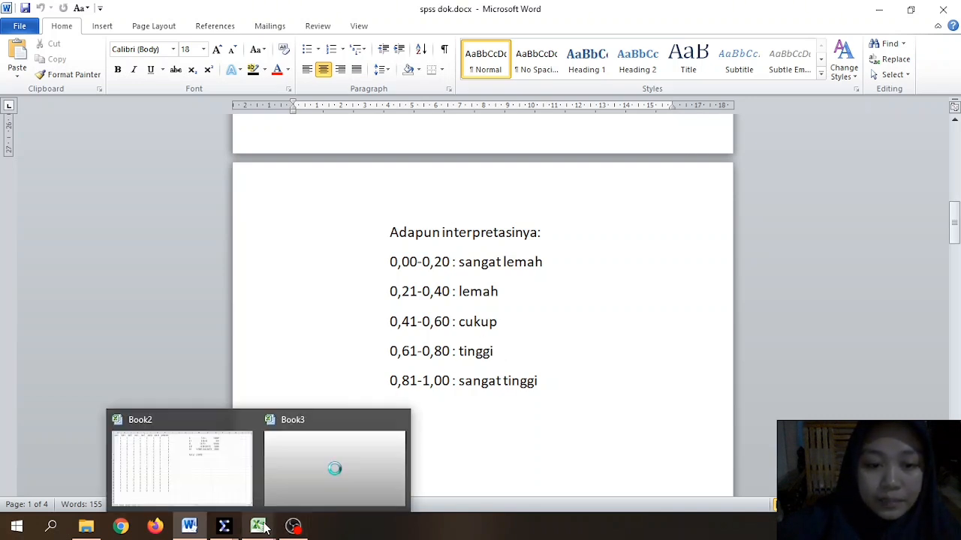
{"action": "left_click", "coordinate": [233, 459]}
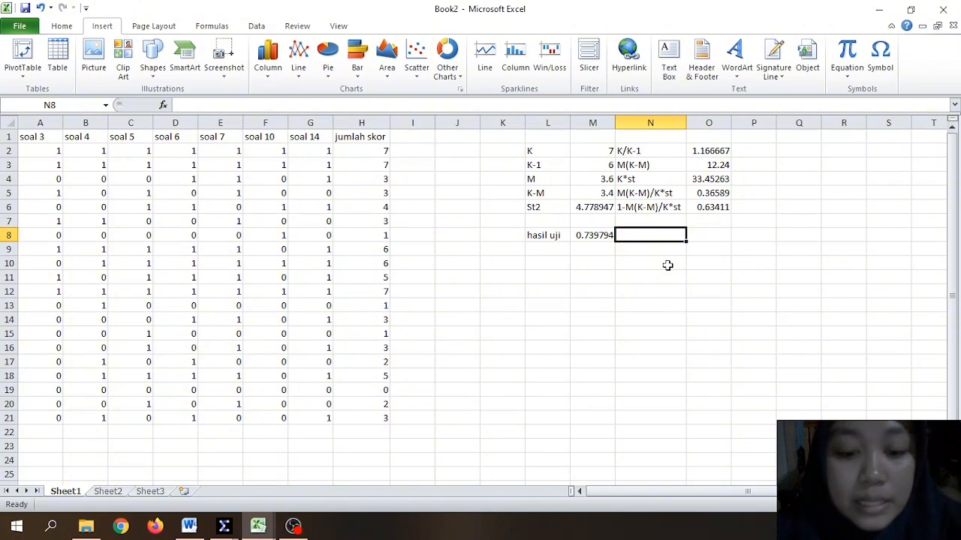
{"action": "type", "text": "tinggi"}
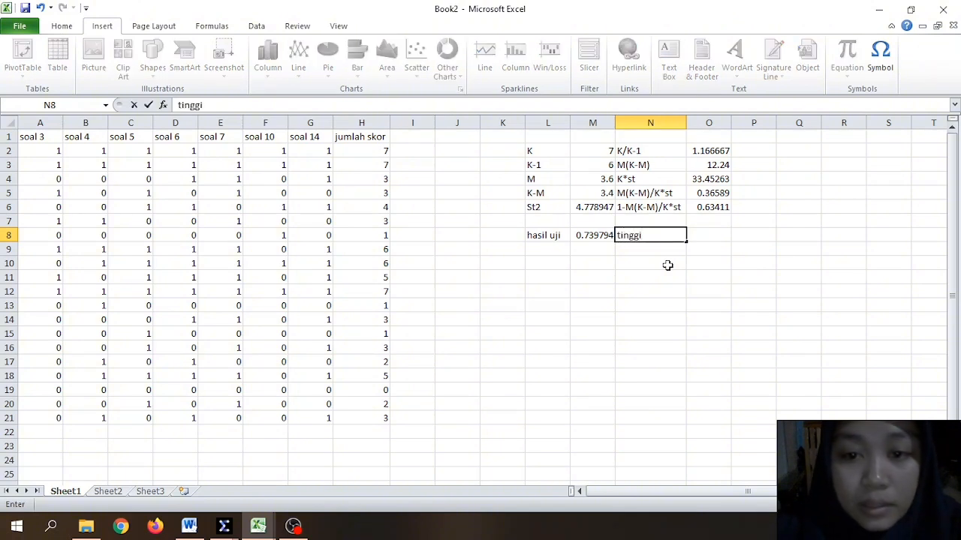
Step: Commit the interpretation tinggi in cell N8 of Book2
{"action": "left_click", "coordinate": [667, 265]}
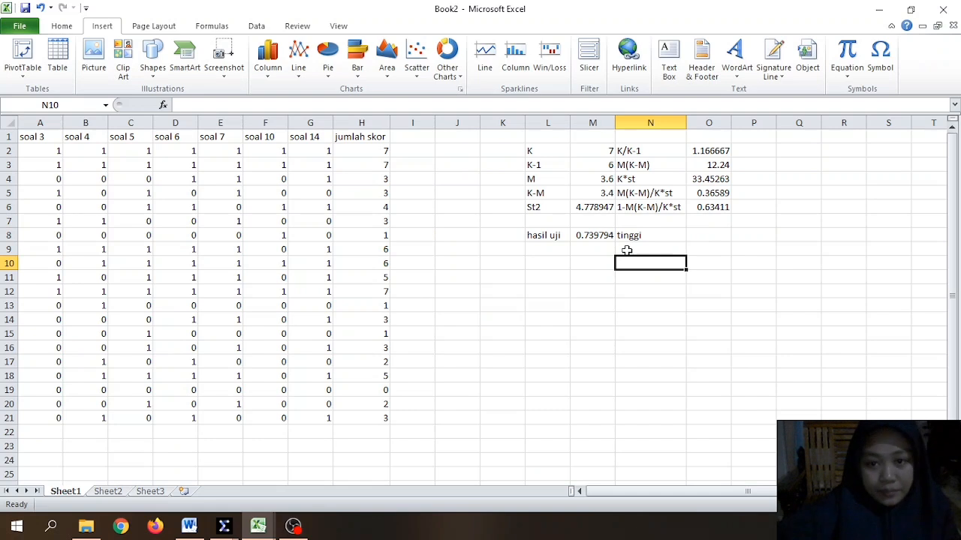
{"action": "left_click", "coordinate": [294, 527]}
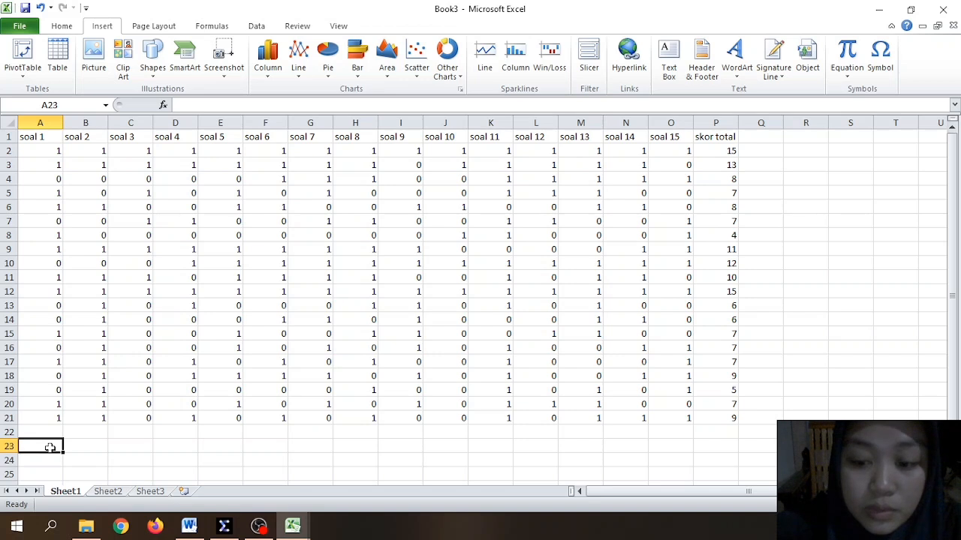
Step: Total the soal 1 scores in cell A23 of Excel's Book3 with the formula =SUM(A2:A21)
{"action": "type", "text": "="}
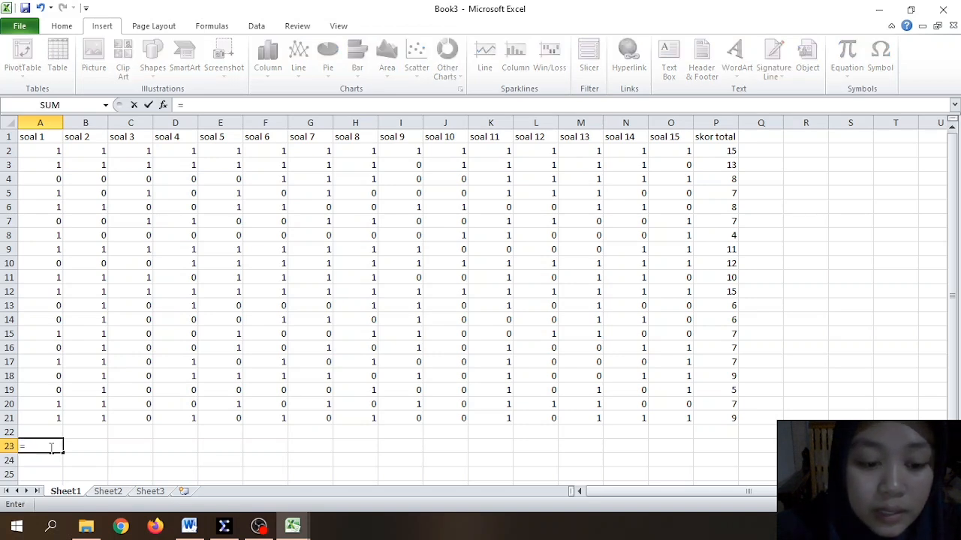
{"action": "type", "text": "sum"}
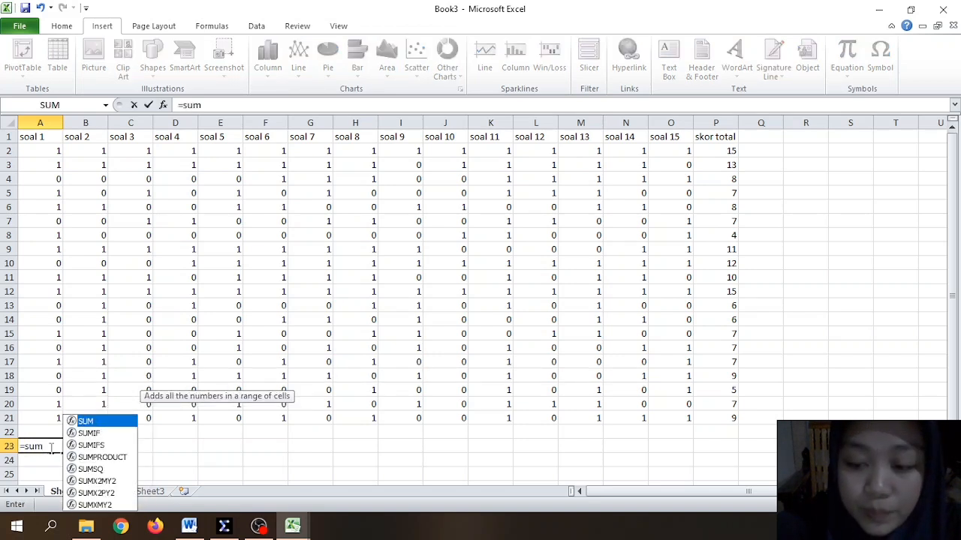
{"action": "type", "text": "("}
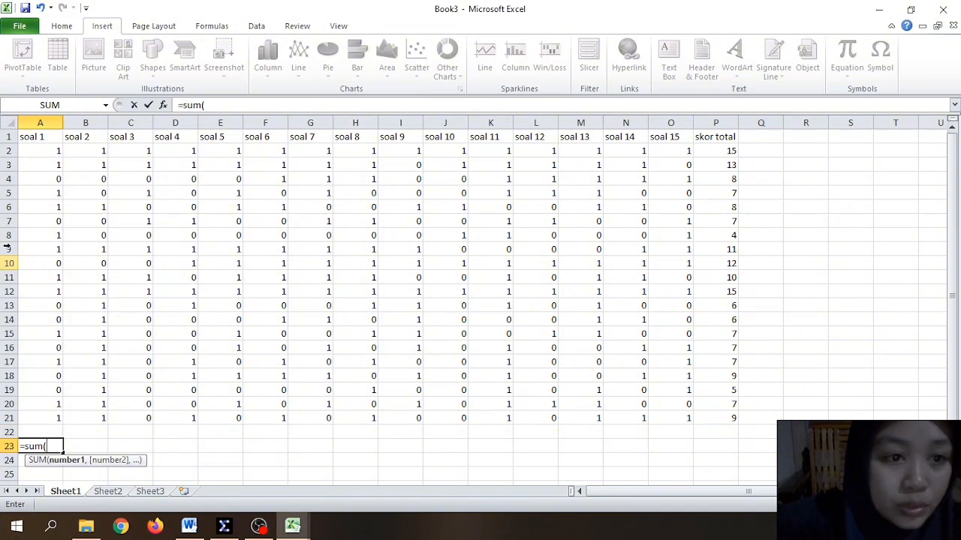
{"action": "left_click_drag", "start_coordinate": [43, 150], "coordinate": [34, 424]}
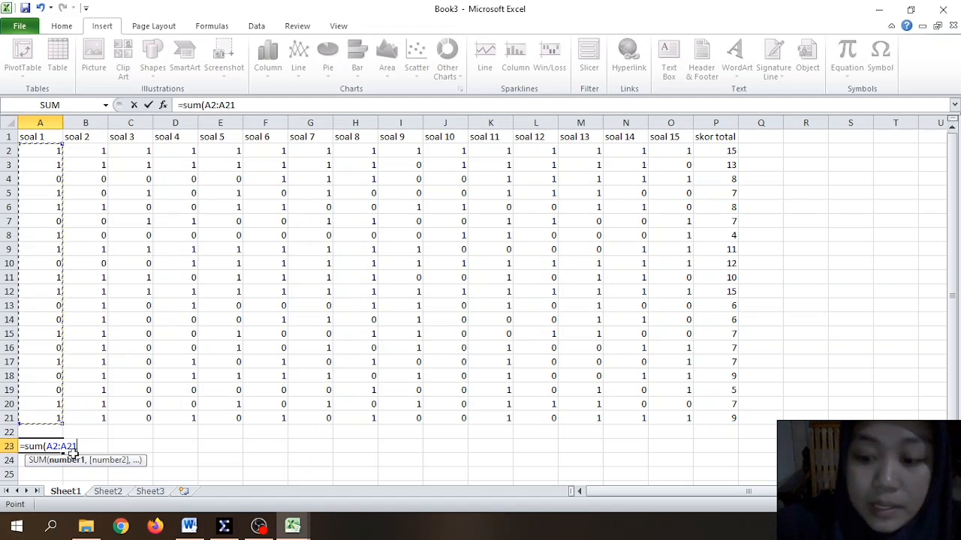
{"action": "type", "text": ")"}
{"action": "key", "text": "Return"}
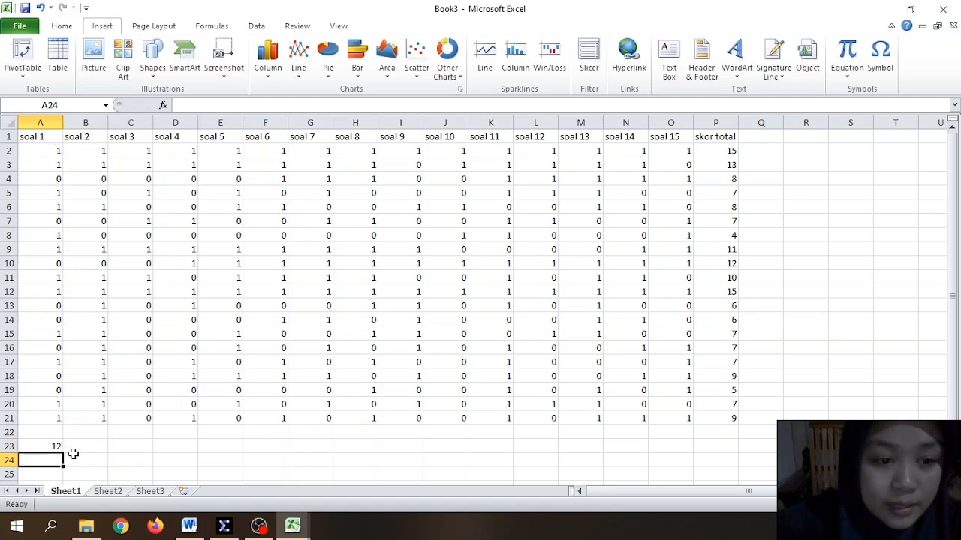
Step: Copy the soal 1 total formula from A23 across row 23 to cell O23 for soal 15
{"action": "left_click", "coordinate": [45, 446]}
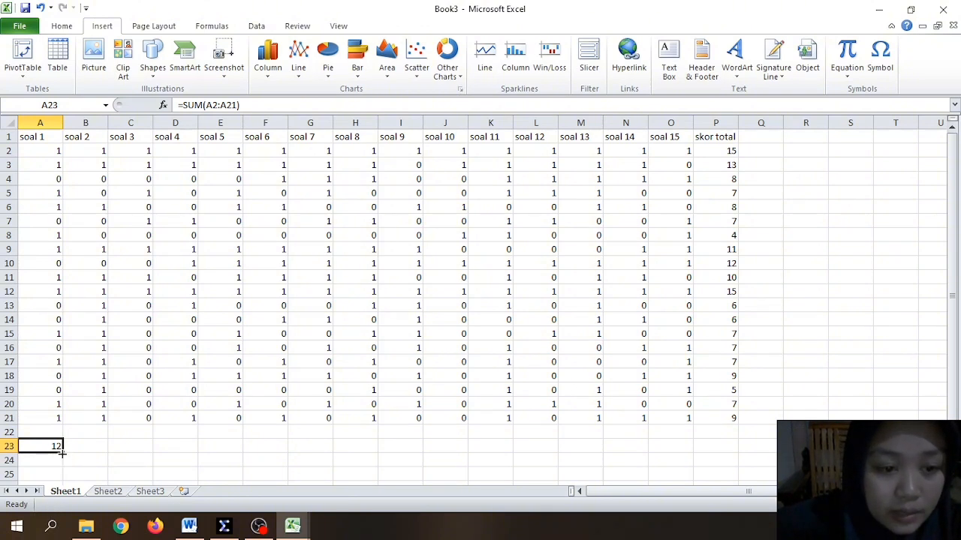
{"action": "left_click_drag", "start_coordinate": [62, 451], "coordinate": [677, 446]}
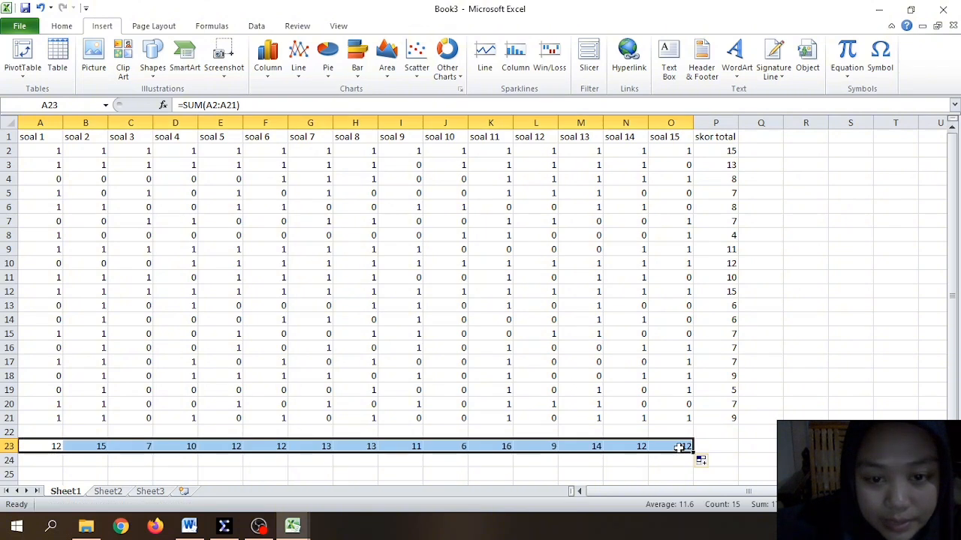
{"action": "left_click", "coordinate": [158, 471]}
Step: Calculate soal 1's difficulty level in cell A25 by dividing its total by 20 with the formula =A23/20
{"action": "scroll", "coordinate": [188, 450], "scroll_direction": "down", "scroll_amount": 2}
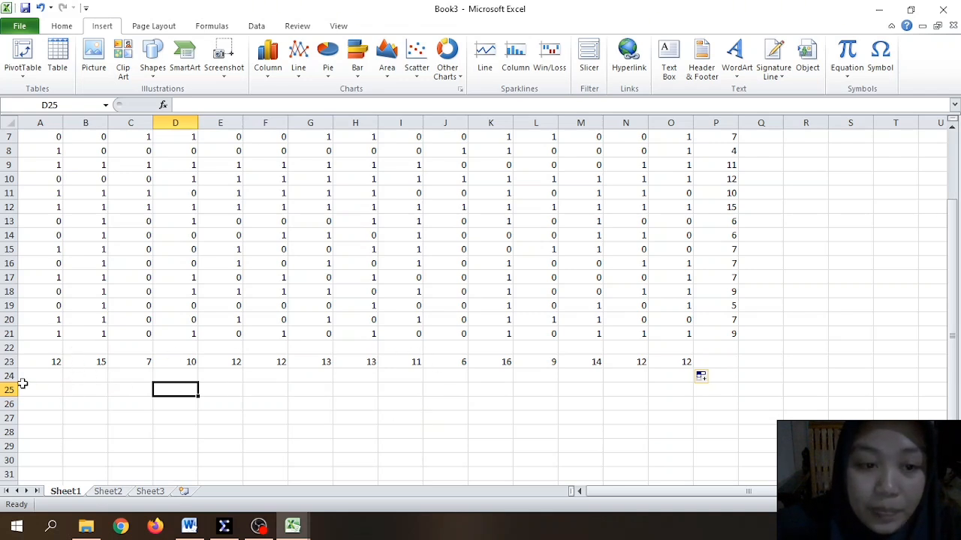
{"action": "left_click", "coordinate": [49, 391]}
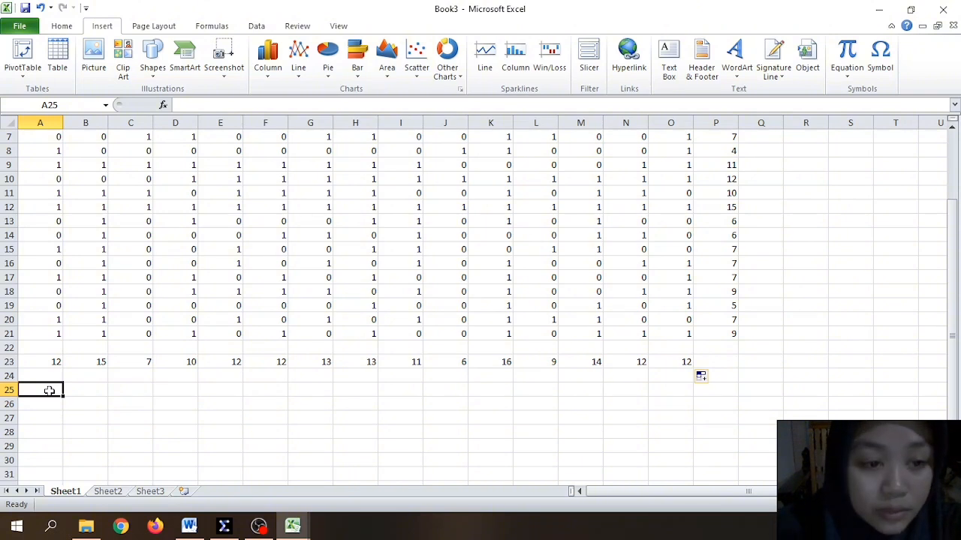
{"action": "type", "text": "="}
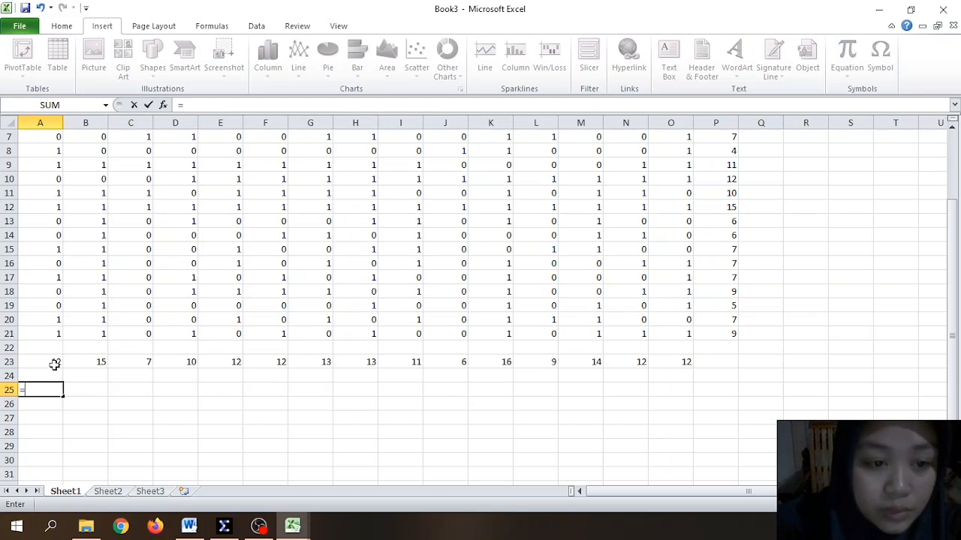
{"action": "left_click", "coordinate": [54, 364]}
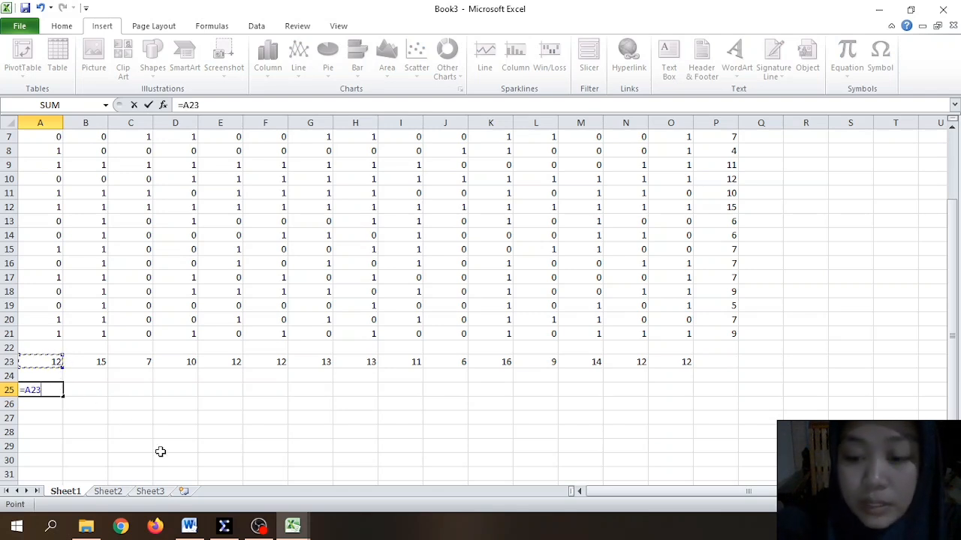
{"action": "type", "text": "/"}
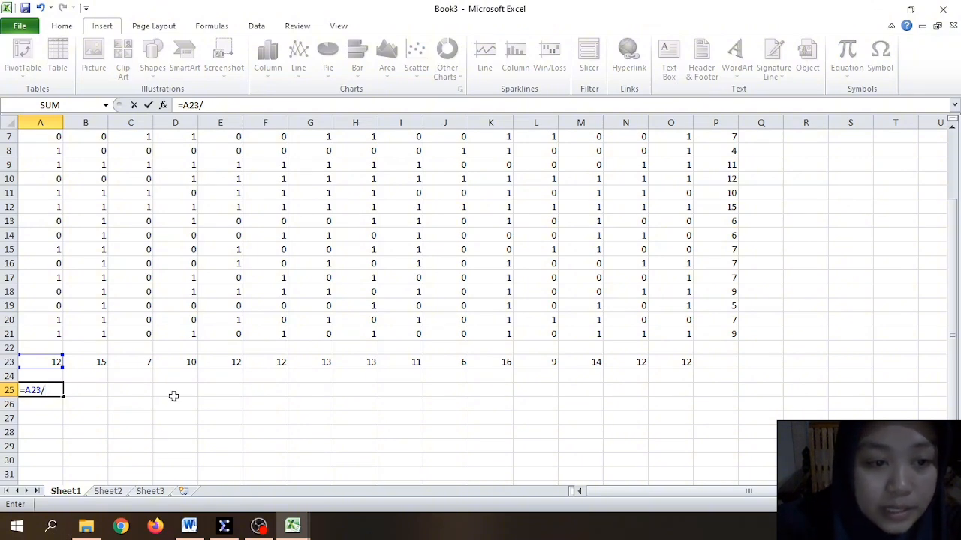
{"action": "scroll", "coordinate": [105, 352], "scroll_direction": "up", "scroll_amount": 2}
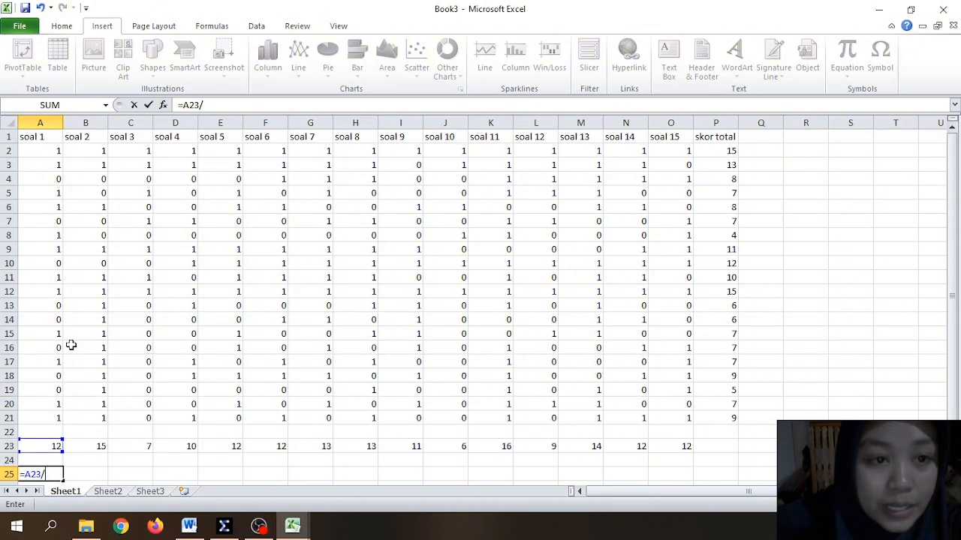
{"action": "scroll", "coordinate": [70, 343], "scroll_direction": "down", "scroll_amount": 3}
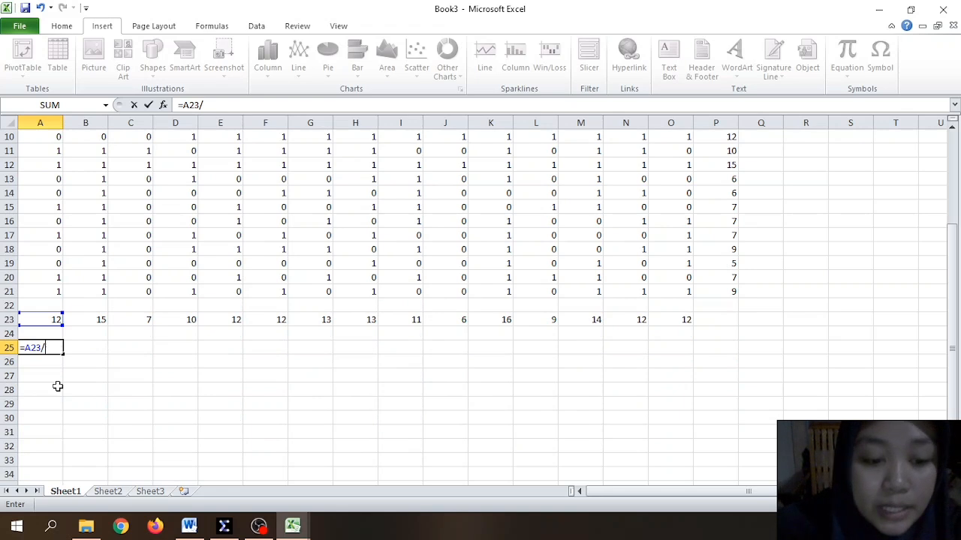
{"action": "type", "text": "20"}
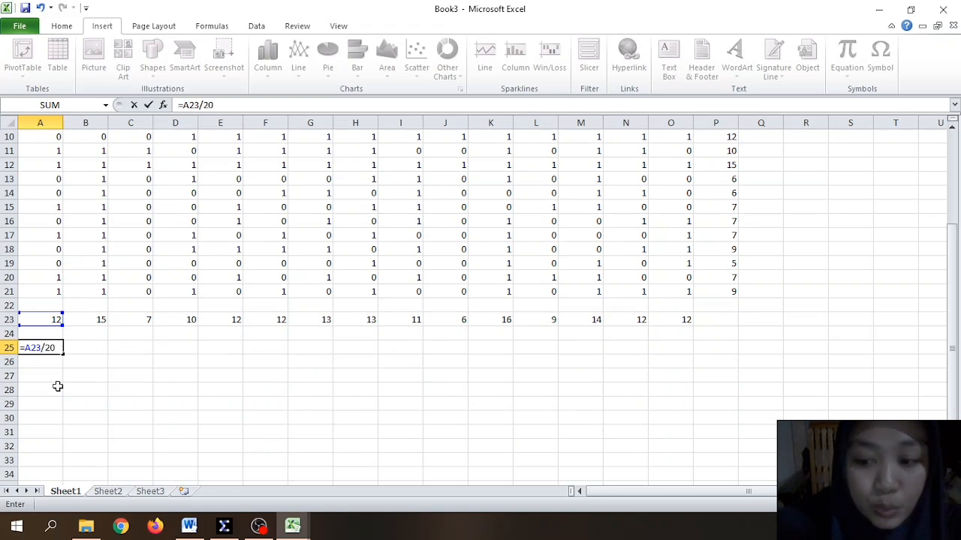
{"action": "key", "text": "Return"}
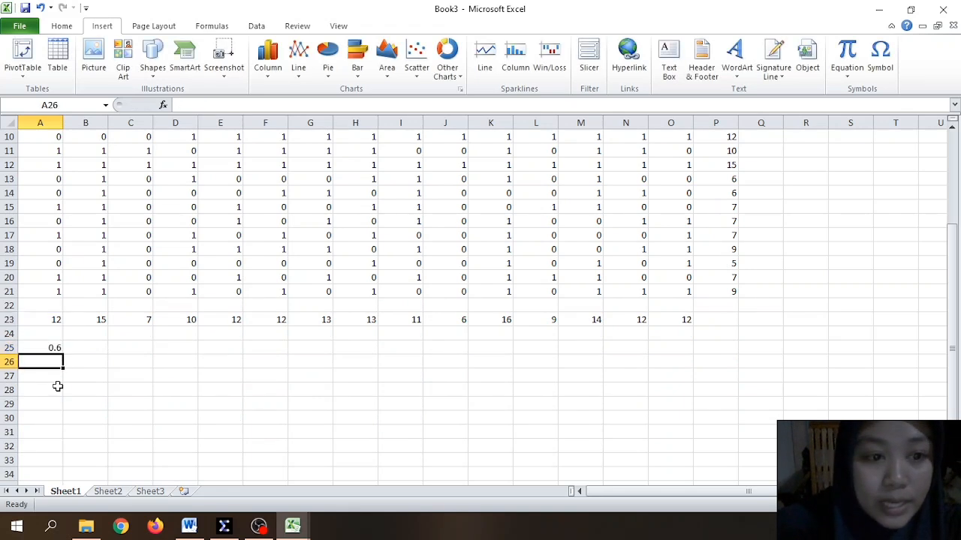
Step: Copy the difficulty formula from A25 across row 25 to cell O25 for soal 15
{"action": "left_click", "coordinate": [53, 347]}
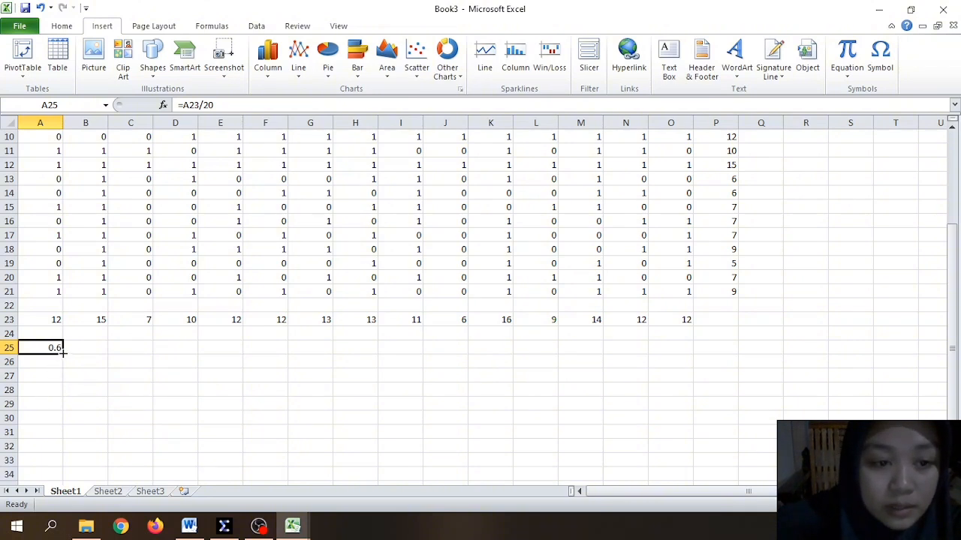
{"action": "left_click_drag", "start_coordinate": [64, 353], "coordinate": [572, 368]}
{"action": "left_click_drag", "start_coordinate": [641, 362], "coordinate": [680, 348]}
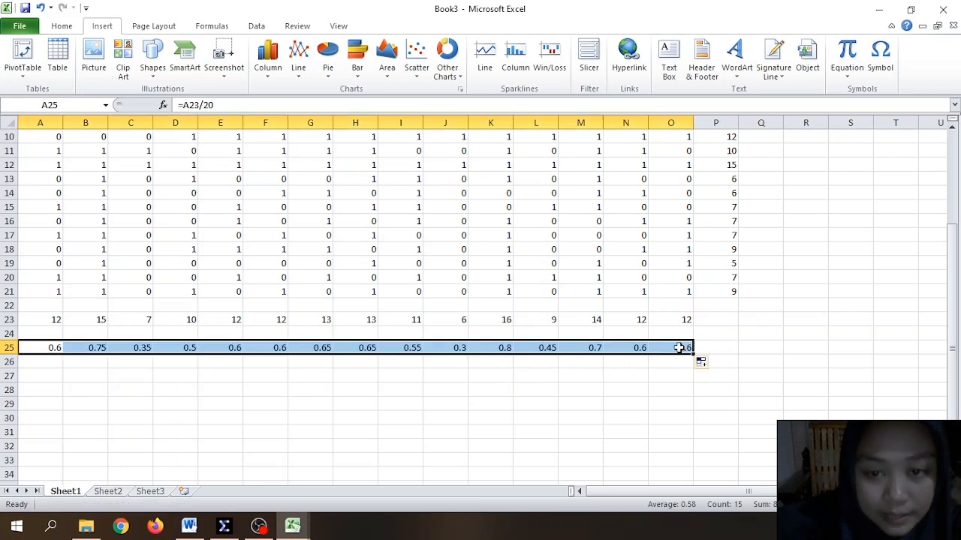
{"action": "left_click", "coordinate": [217, 405]}
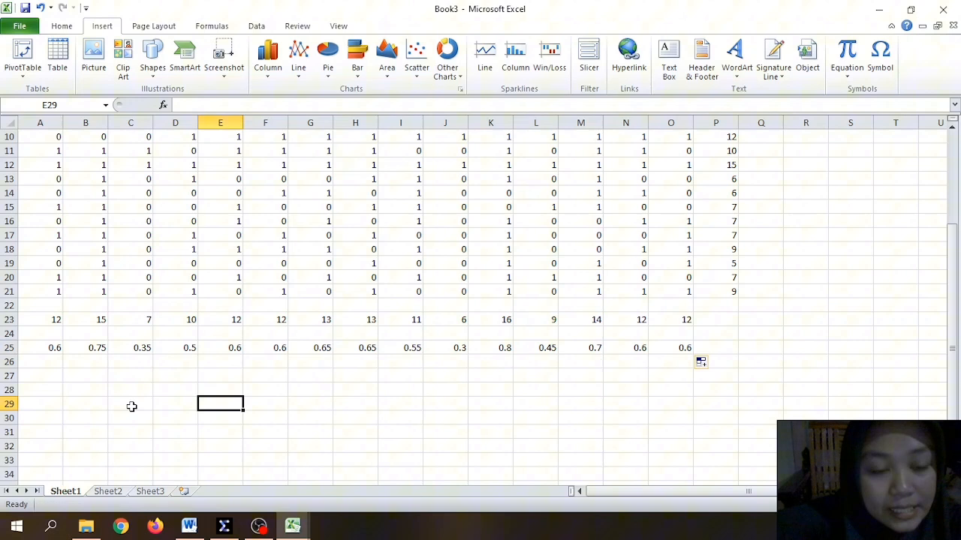
Step: Select cell A26 and compare soal 1's difficulty value with the Interpretasi tingkat kesukaran ranges in Word's Document1
{"action": "left_click", "coordinate": [57, 372]}
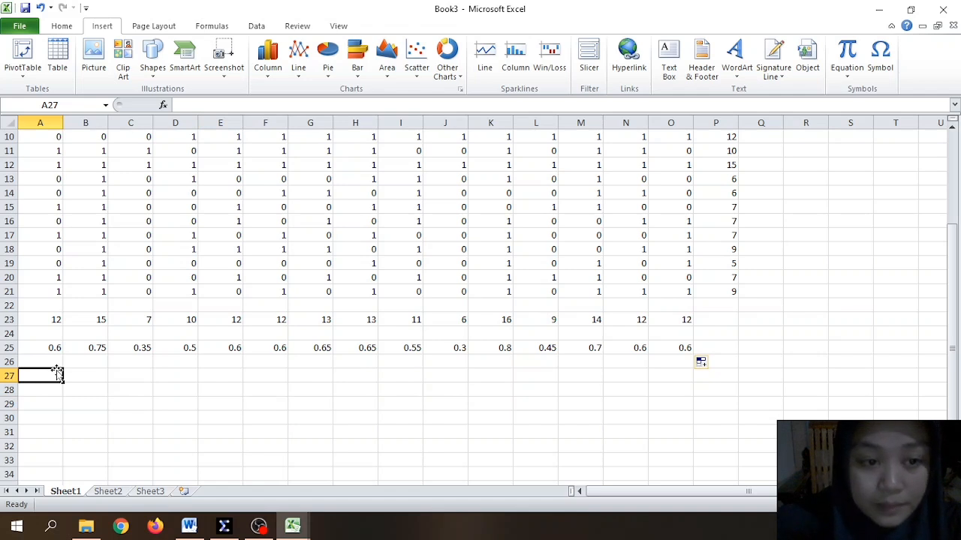
{"action": "left_click", "coordinate": [60, 359]}
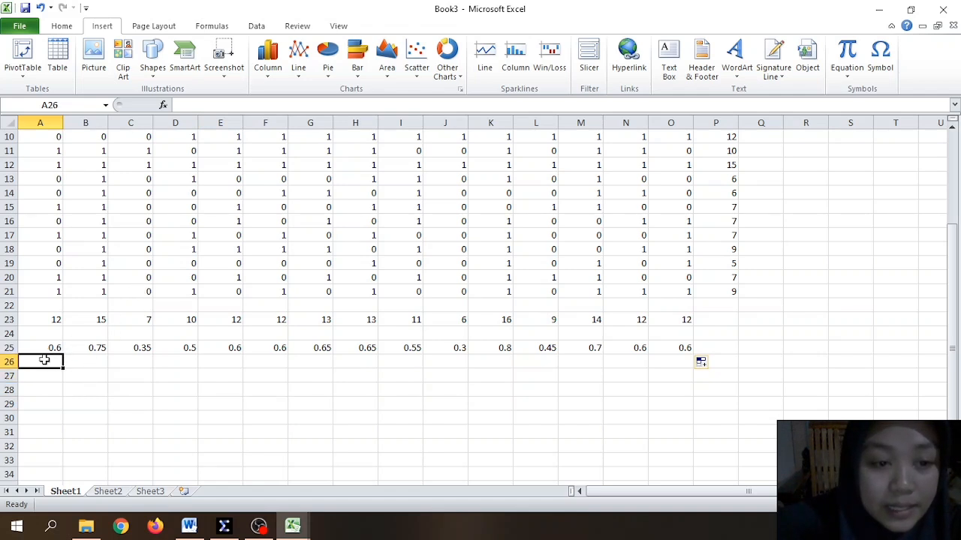
{"action": "mouse_move", "coordinate": [194, 529]}
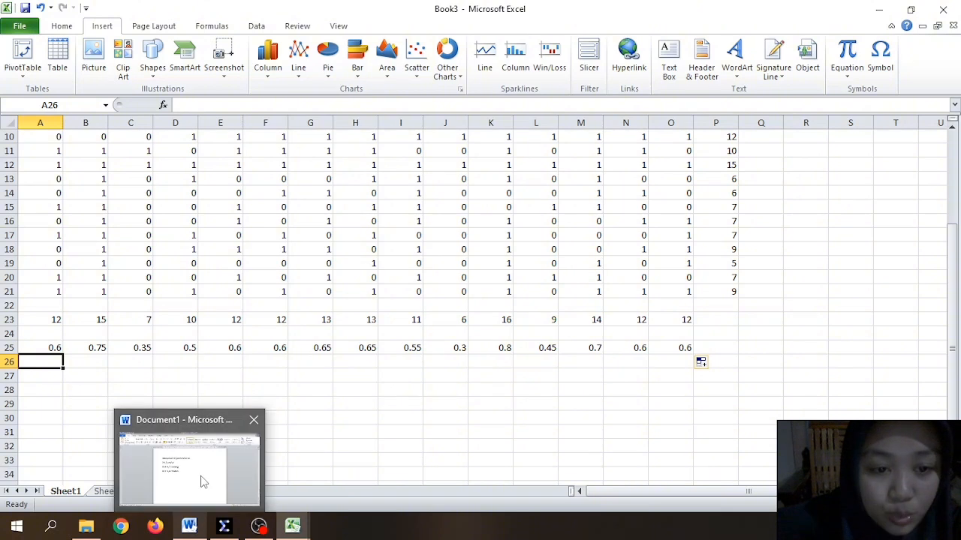
{"action": "left_click", "coordinate": [202, 470]}
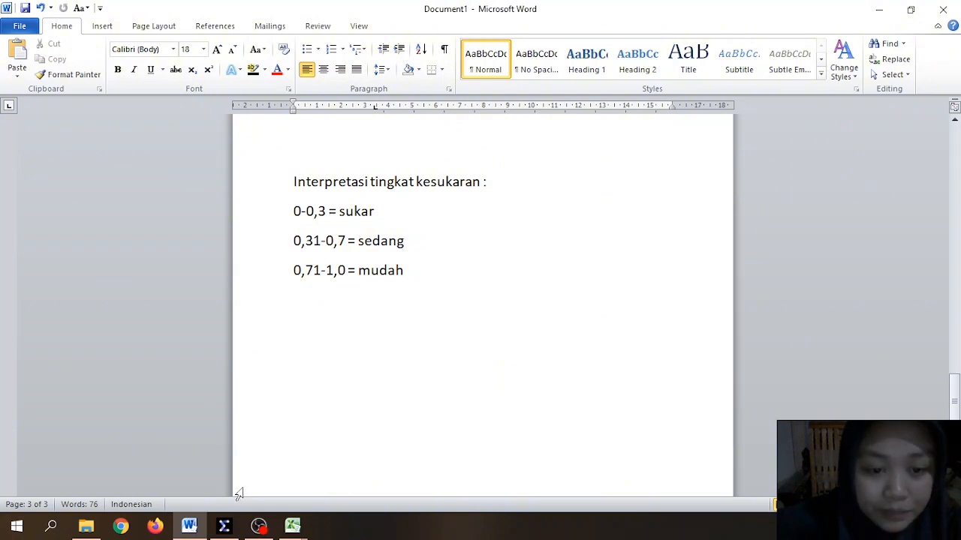
{"action": "mouse_move", "coordinate": [297, 529]}
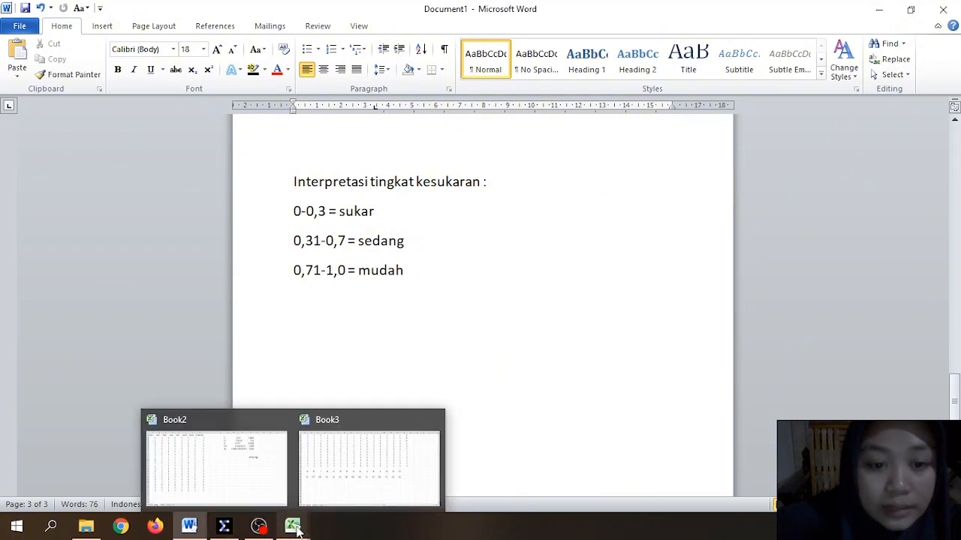
{"action": "left_click", "coordinate": [359, 478]}
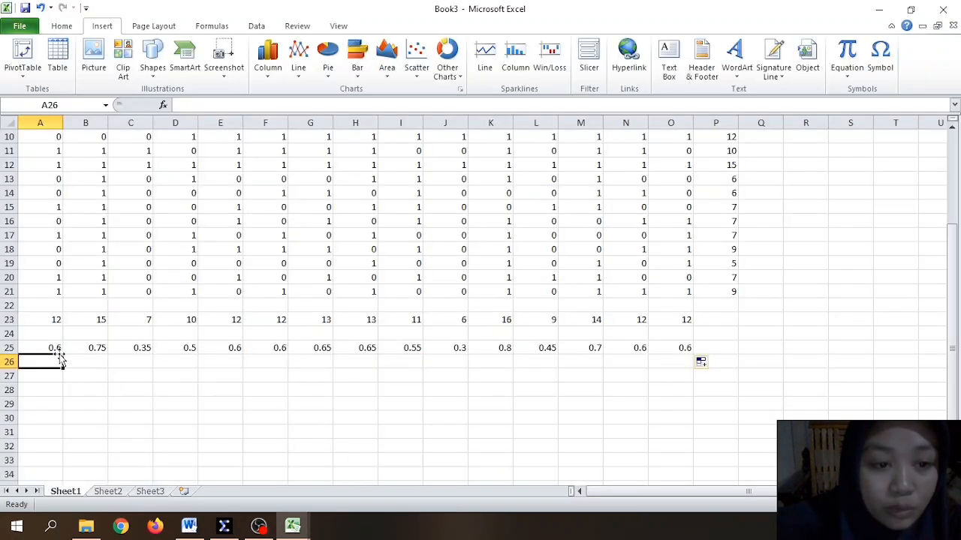
{"action": "mouse_move", "coordinate": [293, 527]}
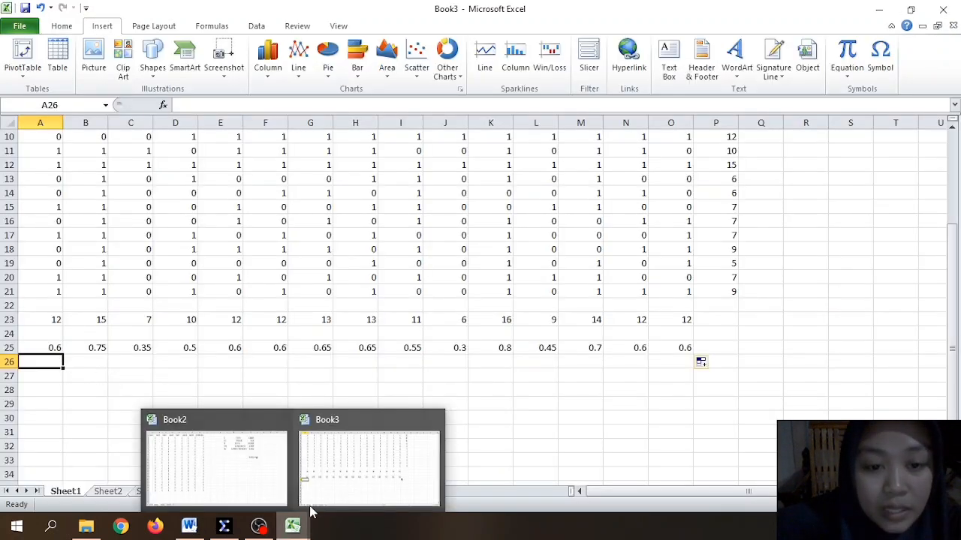
{"action": "mouse_move", "coordinate": [190, 525]}
{"action": "left_click", "coordinate": [192, 482]}
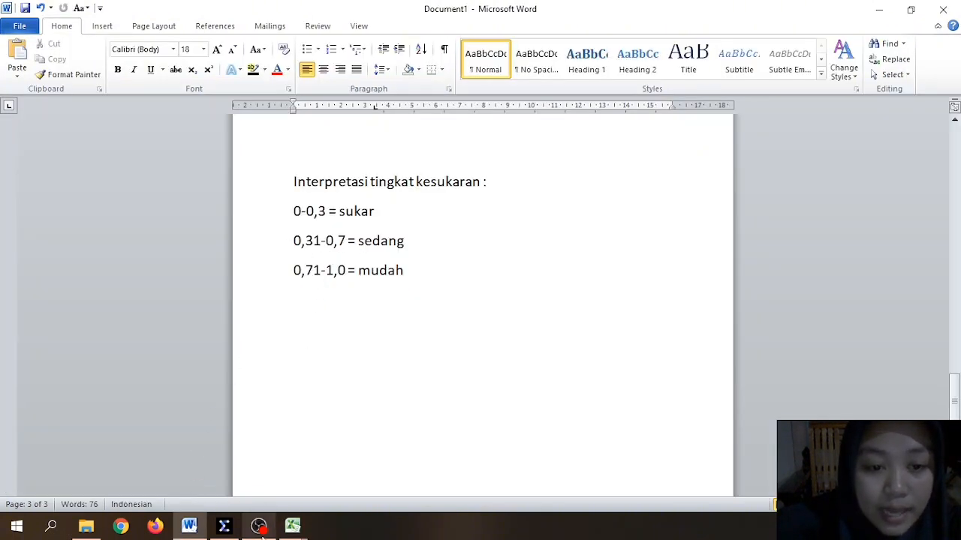
Step: Switch back to Book3 in Excel and enter the interpretation sedang in cell A26 below soal 1's difficulty value
{"action": "mouse_move", "coordinate": [293, 526]}
{"action": "left_click", "coordinate": [335, 493]}
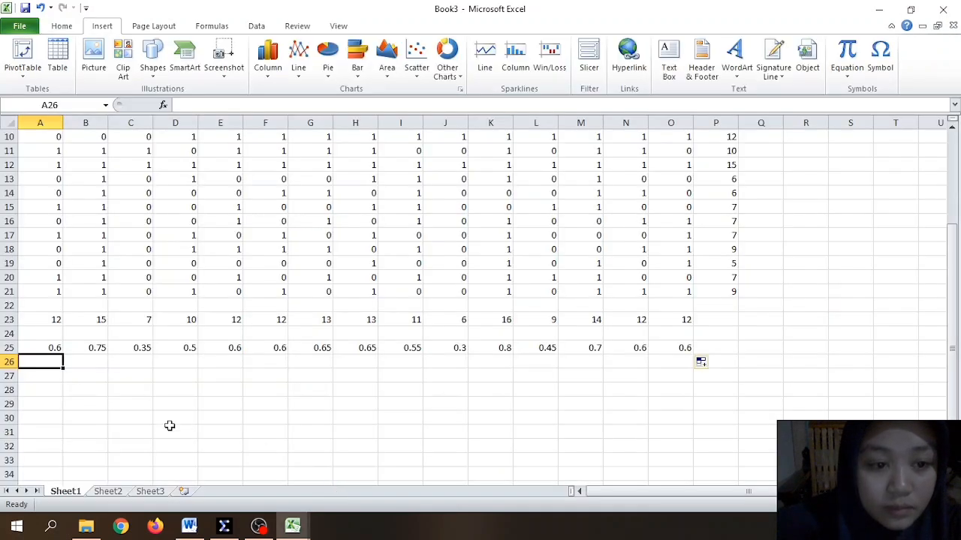
{"action": "type", "text": "sed"}
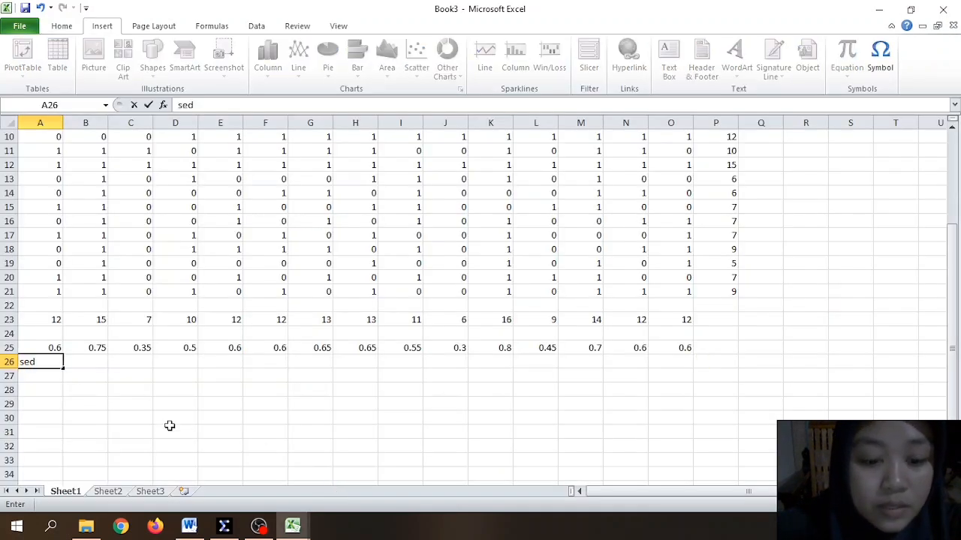
{"action": "type", "text": "ang"}
{"action": "key", "text": "Tab"}
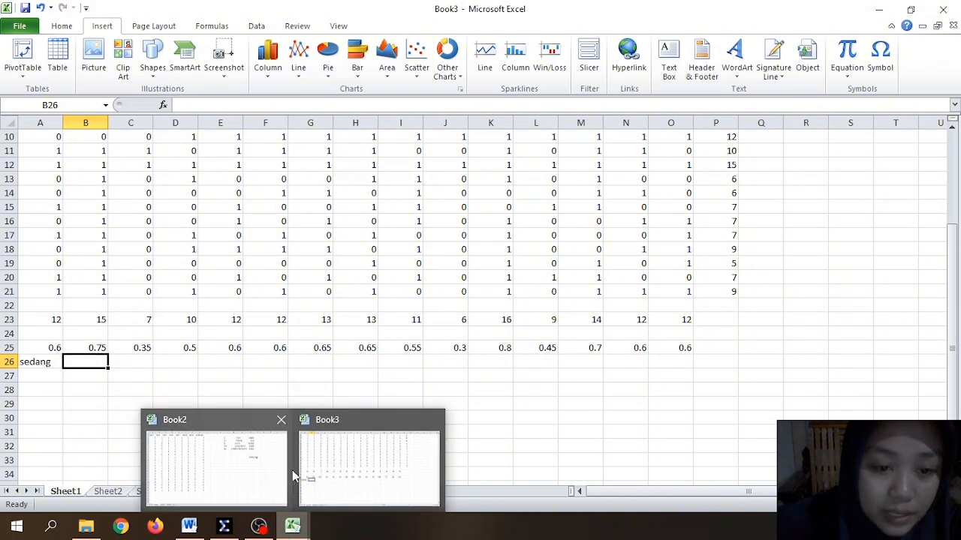
Step: Check the tingkat kesukaran ranges in Word's Document1 for soal 2's difficulty value, and return to Excel's Book3
{"action": "left_click", "coordinate": [198, 470]}
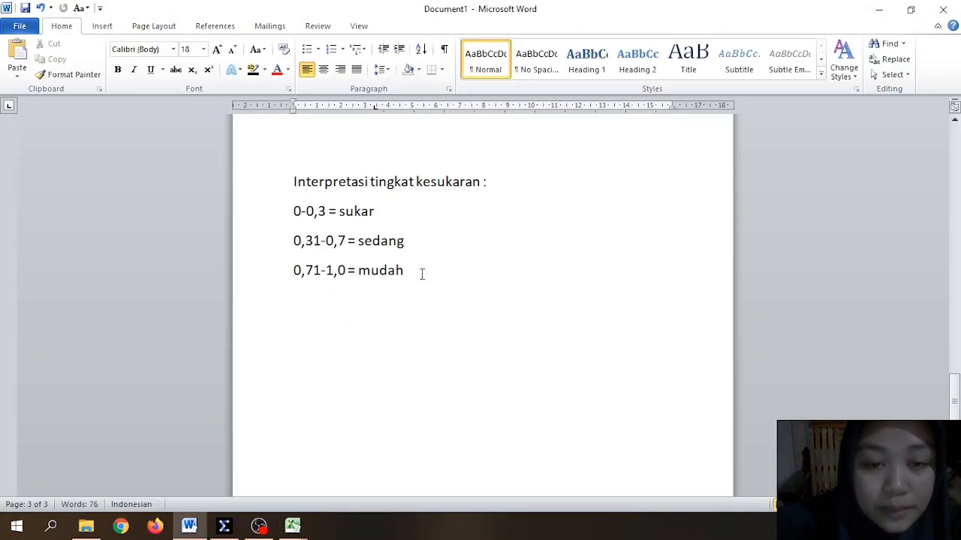
{"action": "mouse_move", "coordinate": [292, 527]}
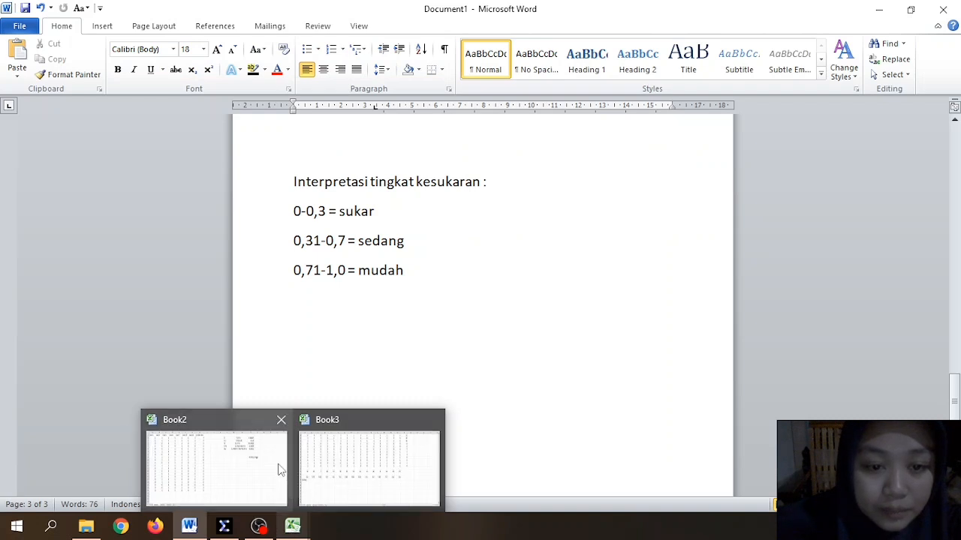
{"action": "left_click", "coordinate": [324, 477]}
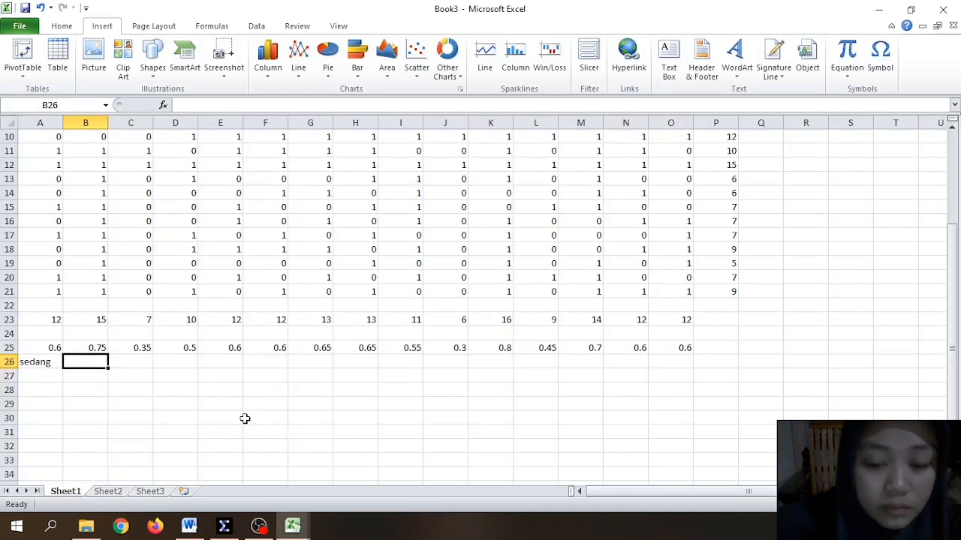
Step: Enter mudah in B26 for soal 2, and compare soal 3's difficulty value with the tingkat kesukaran ranges in Word's Document1
{"action": "type", "text": "mudah"}
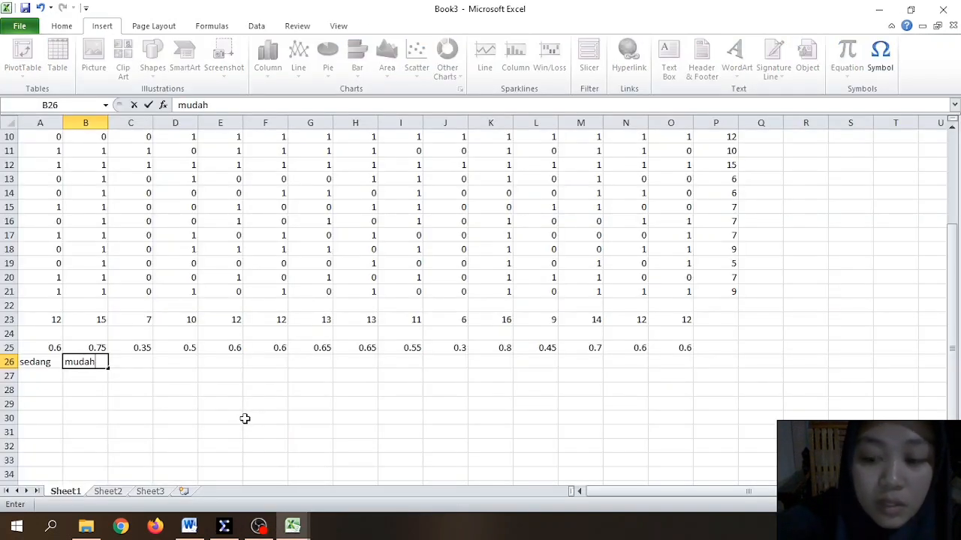
{"action": "key", "text": "Tab"}
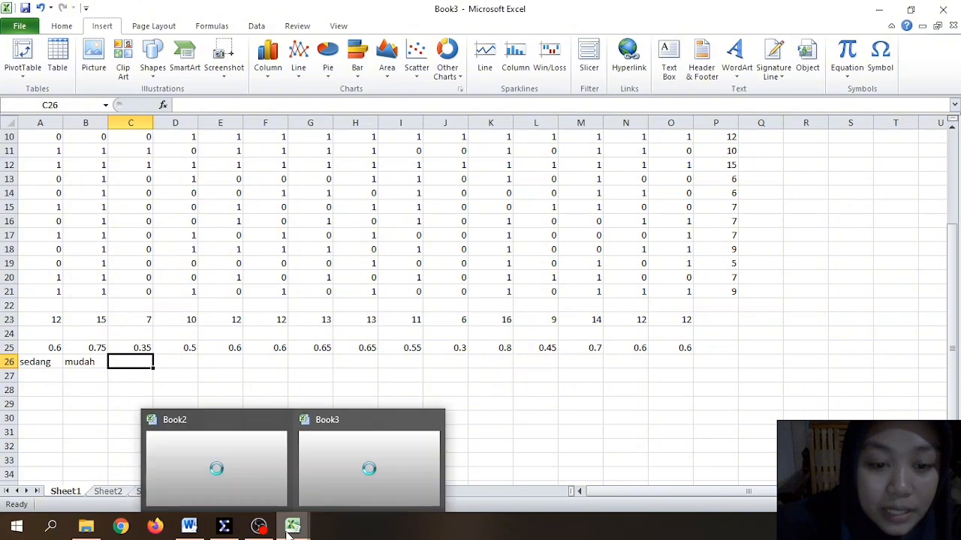
{"action": "mouse_move", "coordinate": [189, 533]}
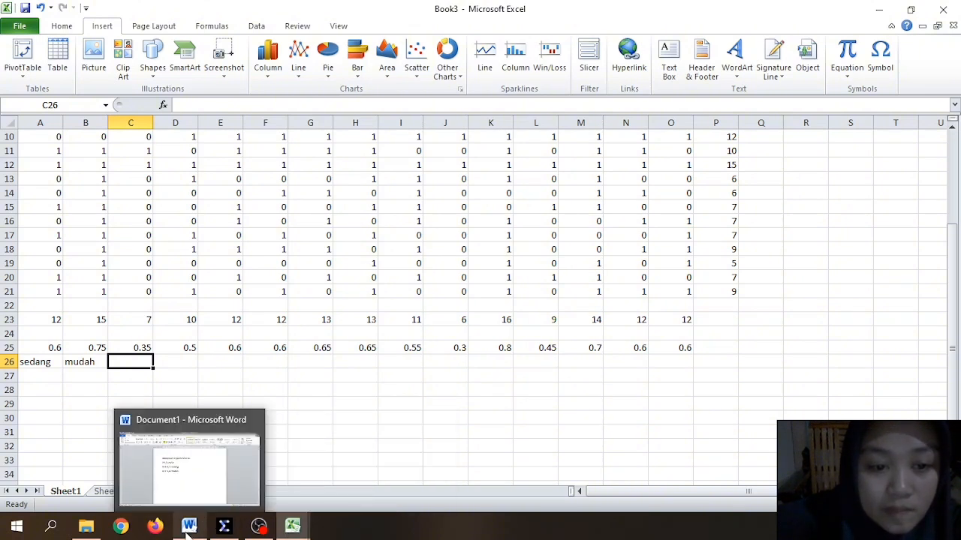
{"action": "left_click", "coordinate": [215, 484]}
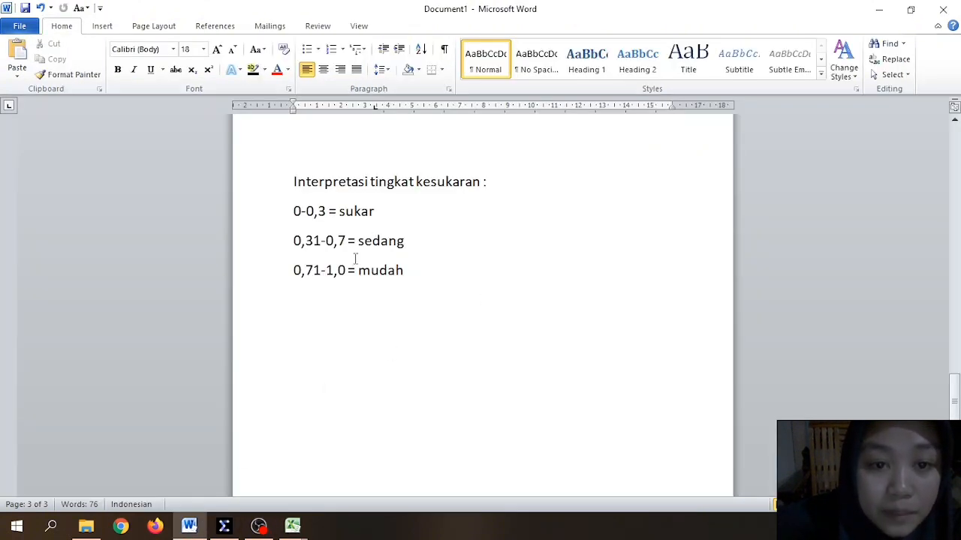
Step: Switch back to Book3 in Excel and enter the interpretation sedang in C26 and D26 for soal 3 and soal 4
{"action": "mouse_move", "coordinate": [293, 526]}
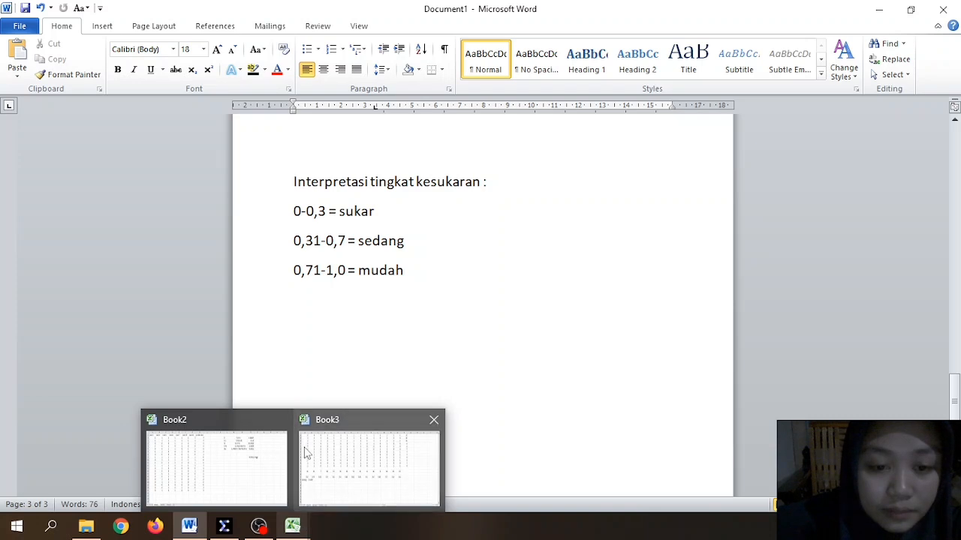
{"action": "left_click", "coordinate": [326, 466]}
{"action": "type", "text": "sedan"}
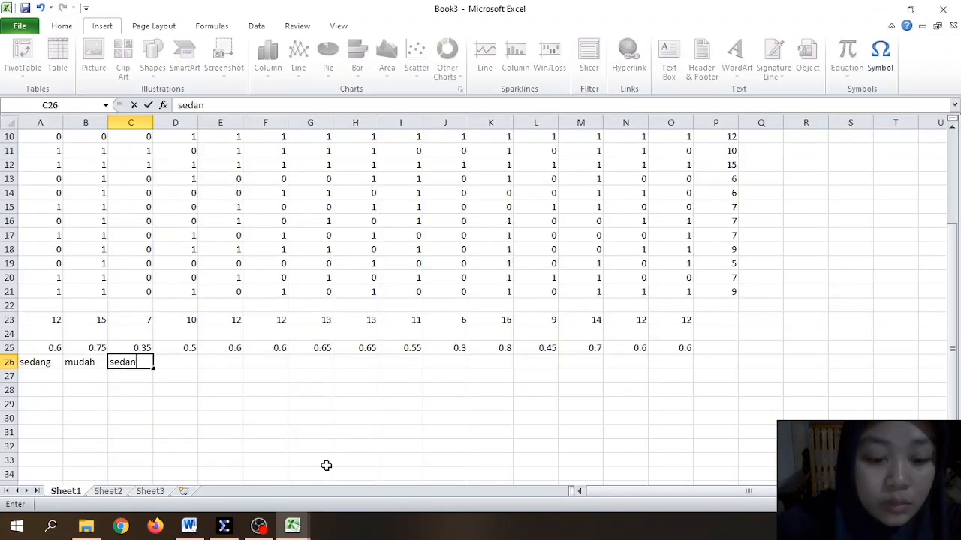
{"action": "type", "text": "g"}
{"action": "key", "text": "Tab"}
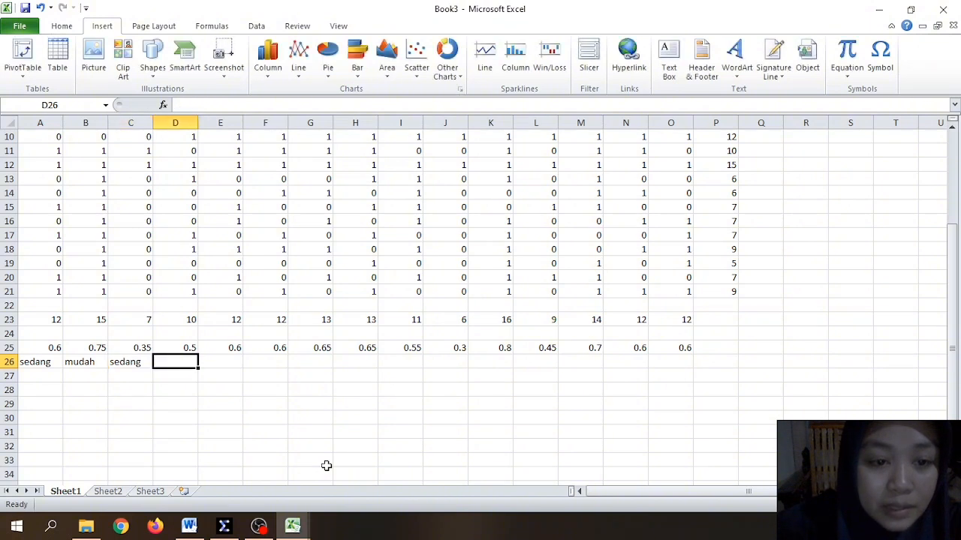
{"action": "type", "text": "sedang"}
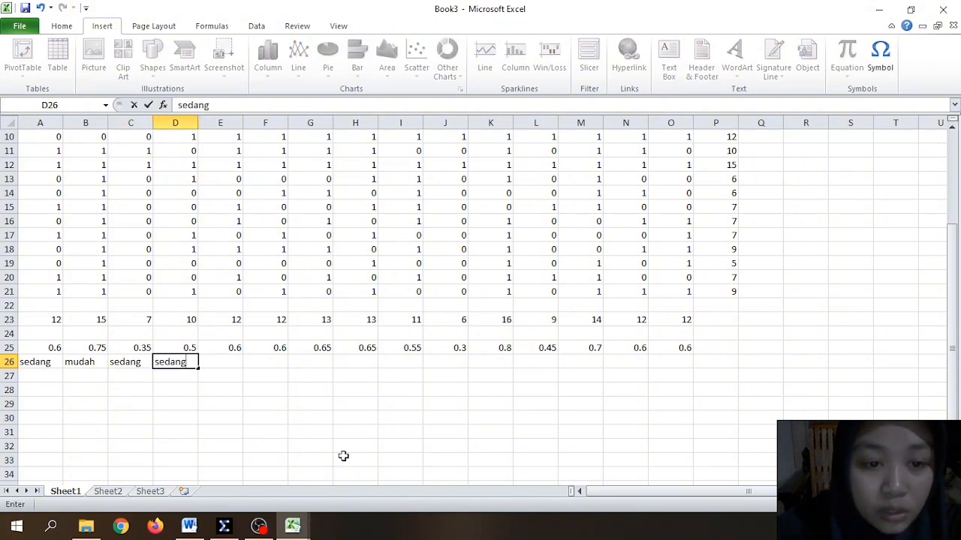
{"action": "key", "text": "Tab"}
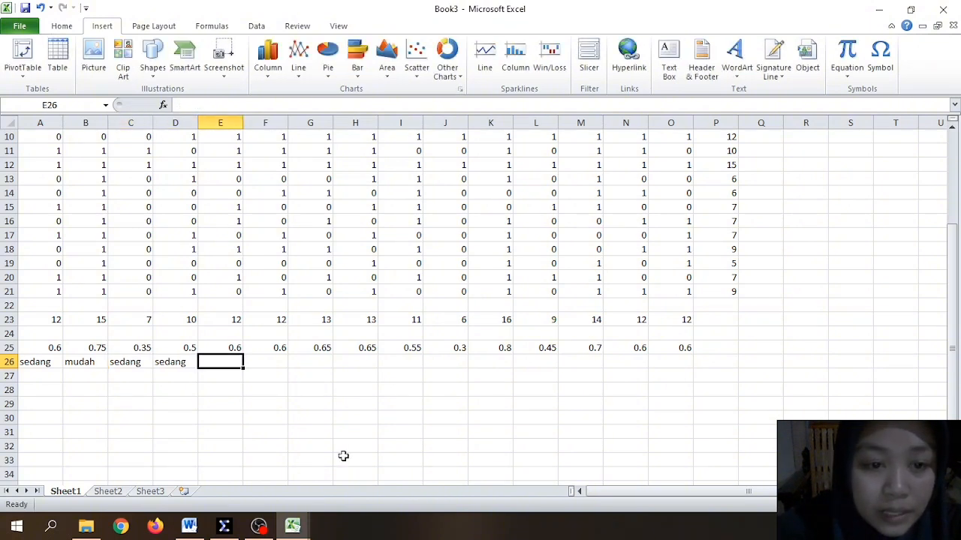
Step: Enter the interpretation sedang in cells E26, F26 and G26 for soal 5, soal 6 and soal 7
{"action": "type", "text": "sedang"}
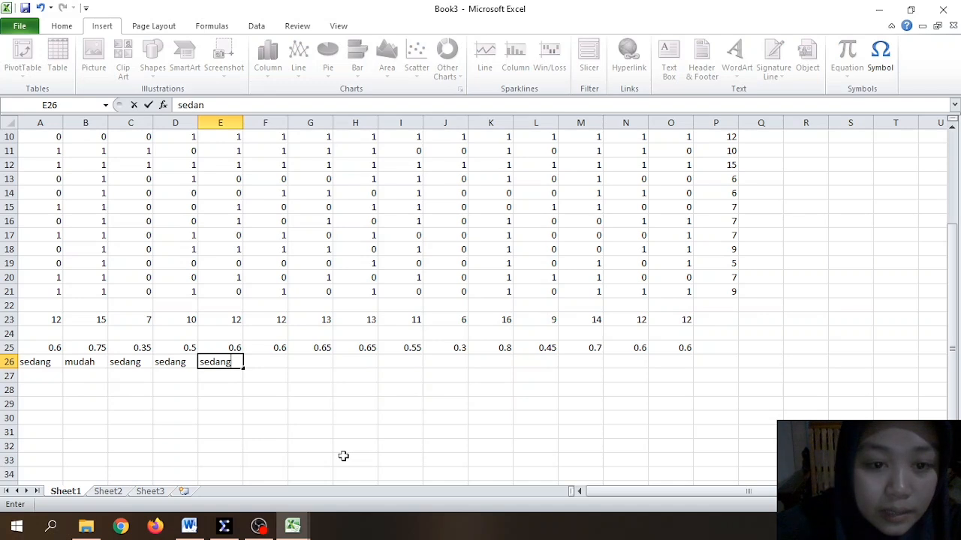
{"action": "key", "text": "Tab"}
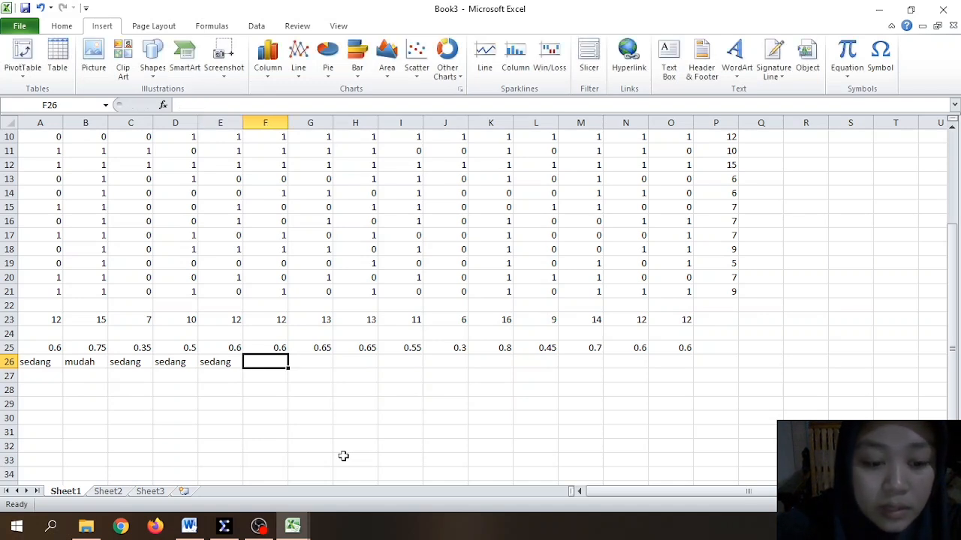
{"action": "type", "text": "sedang"}
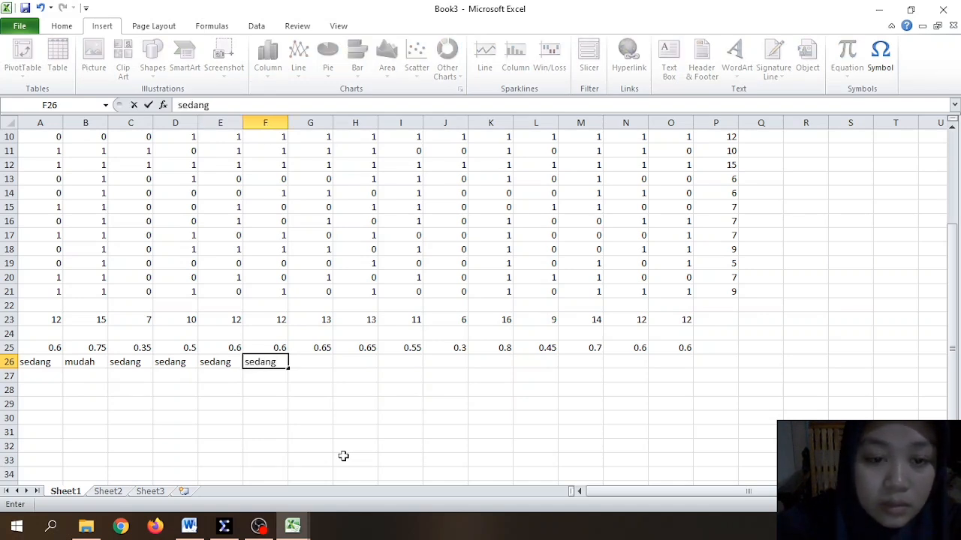
{"action": "key", "text": "Tab"}
{"action": "type", "text": "sedan"}
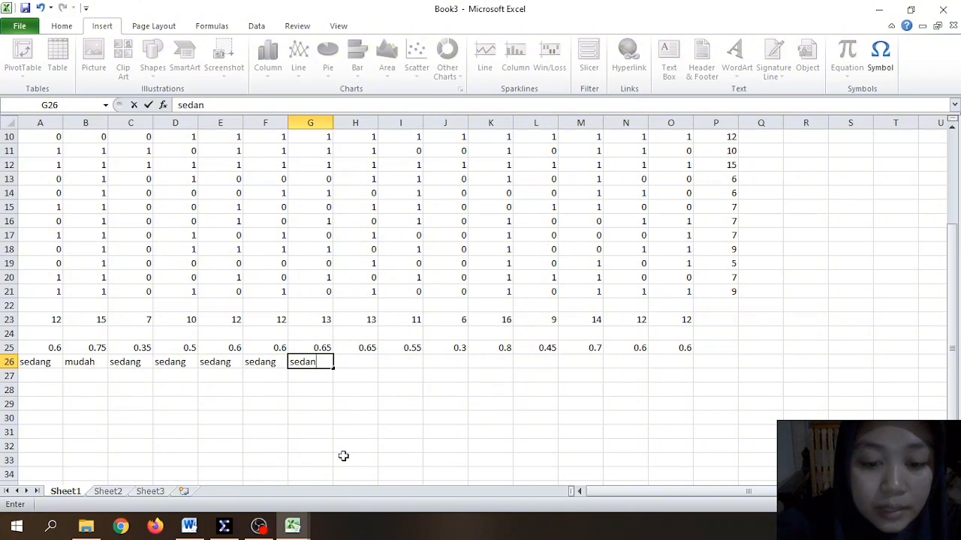
{"action": "type", "text": "g"}
{"action": "key", "text": "Tab"}
Step: Enter the interpretation sedang in cells H26 and I26 for soal 8 and soal 9
{"action": "type", "text": "s"}
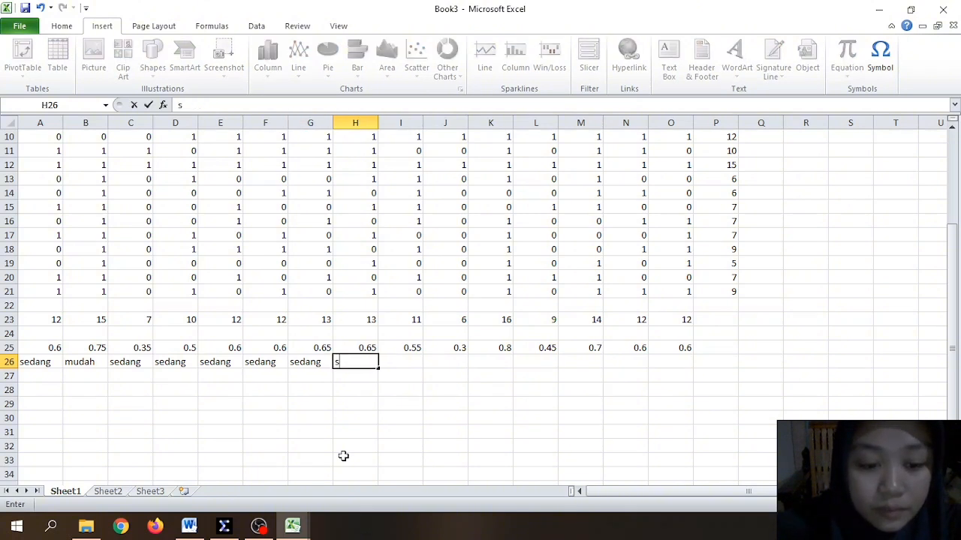
{"action": "type", "text": "edang"}
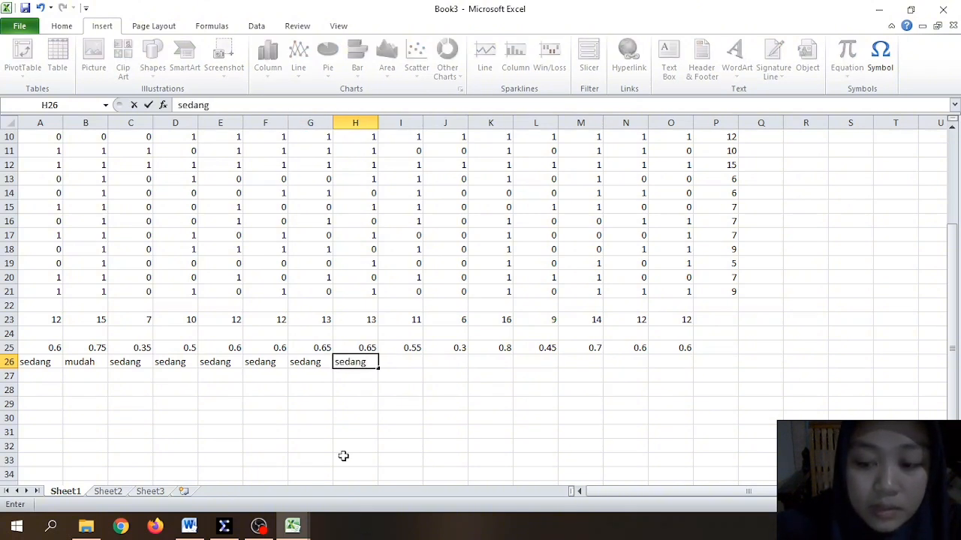
{"action": "key", "text": "Tab"}
{"action": "type", "text": "sedamg"}
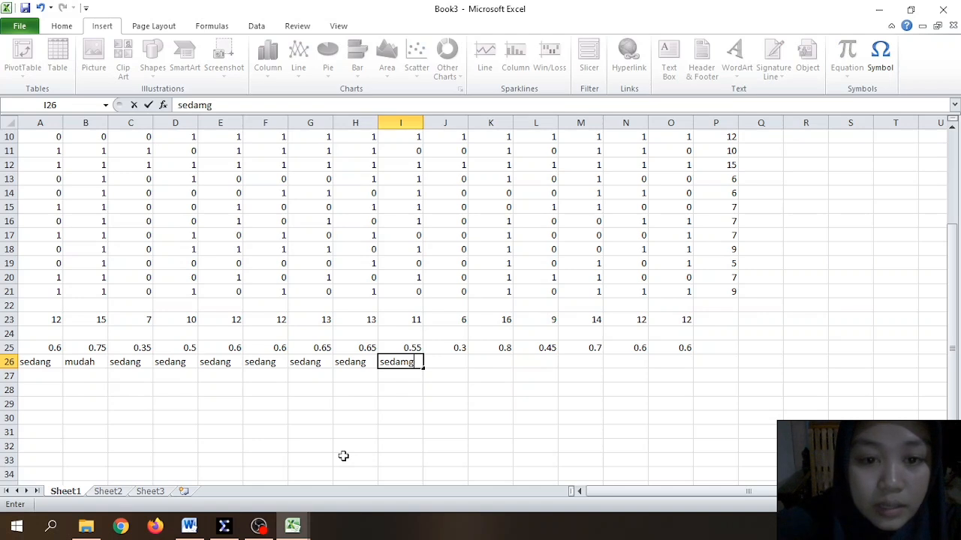
{"action": "key", "text": "BackSpace"}
{"action": "key", "text": "BackSpace"}
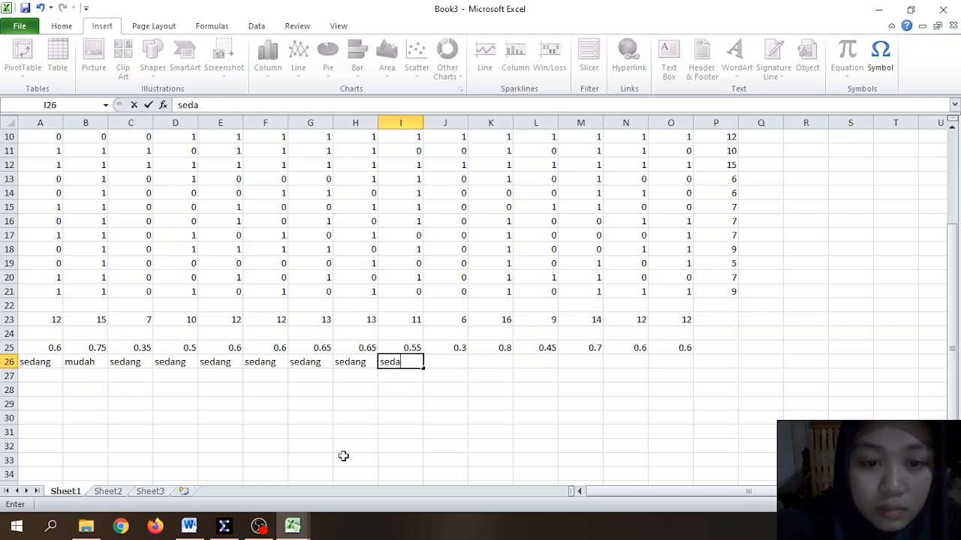
{"action": "type", "text": "ng"}
{"action": "key", "text": "Tab"}
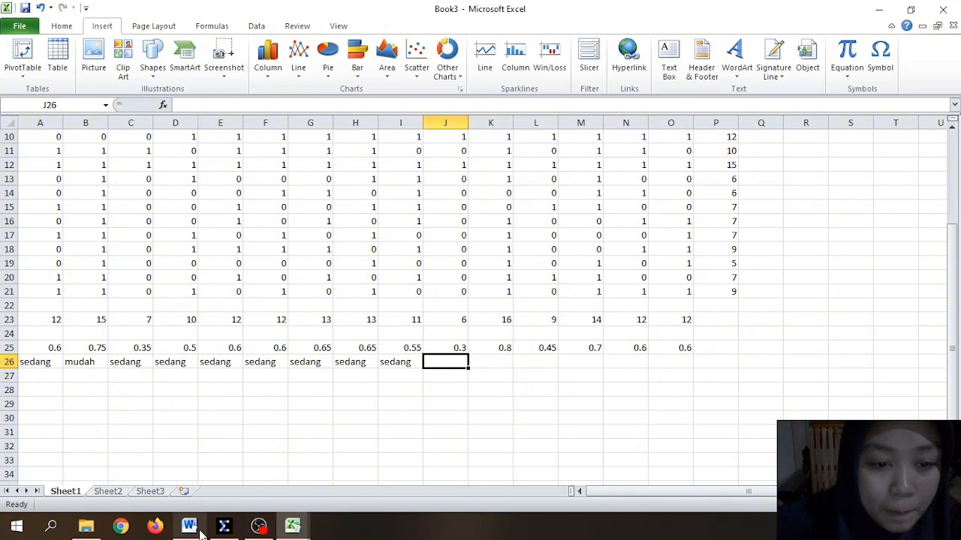
Step: Check soal 10's difficulty value against the ranges in Word's Document1, and enter sukar in cell J26 of Excel's Book3
{"action": "mouse_move", "coordinate": [197, 530]}
{"action": "left_click", "coordinate": [210, 491]}
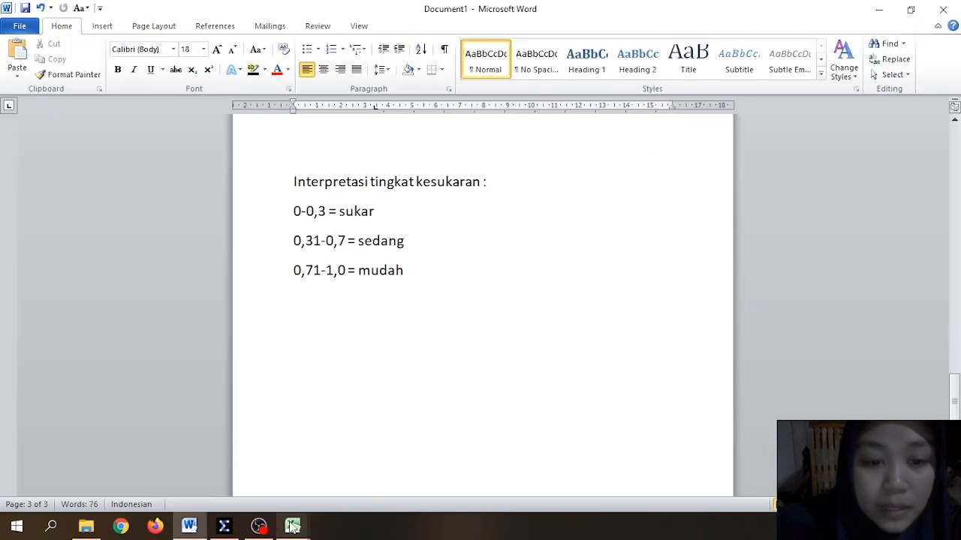
{"action": "mouse_move", "coordinate": [293, 527]}
{"action": "left_click", "coordinate": [332, 489]}
{"action": "type", "text": "suka"}
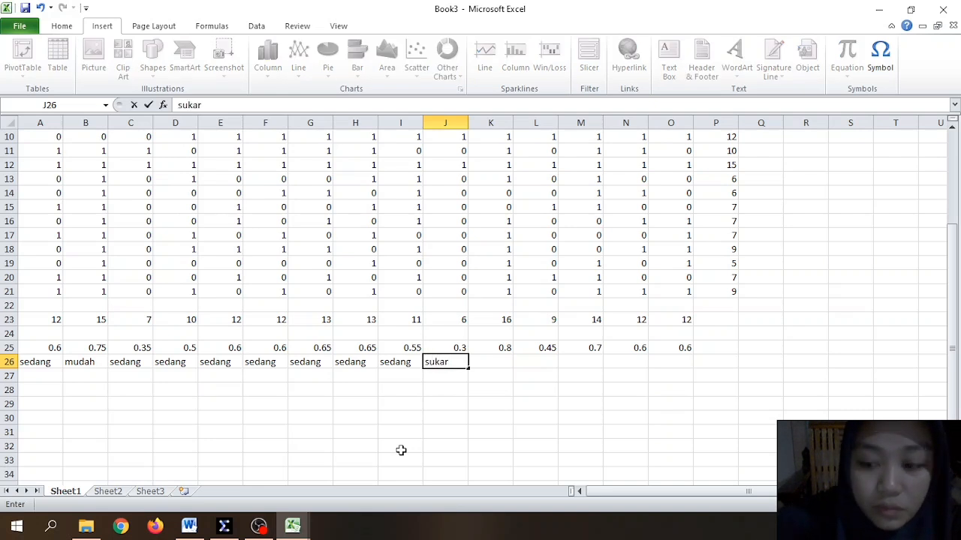
{"action": "type", "text": "r"}
{"action": "key", "text": "Tab"}
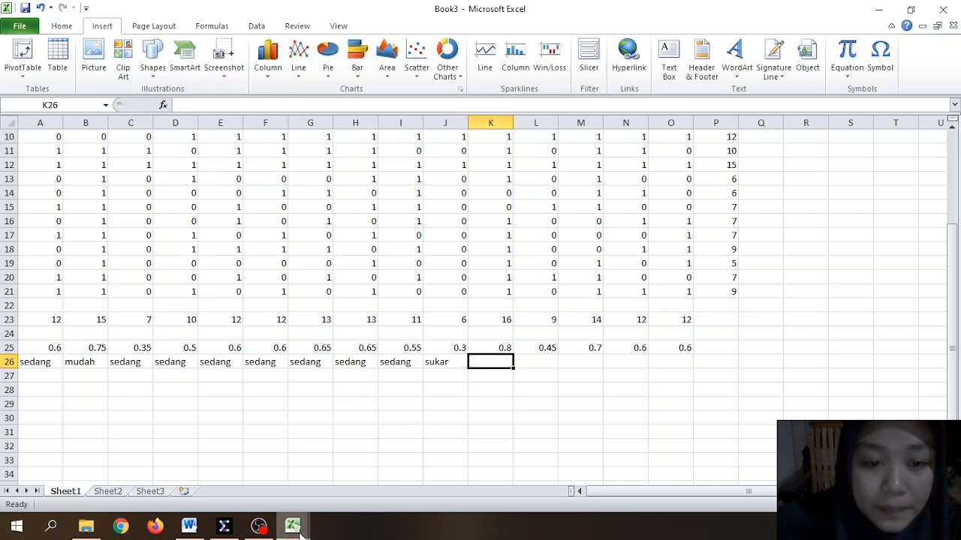
Step: Enter mudah in cell K26 for soal 11 and sedang in cell L26 for soal 12
{"action": "mouse_move", "coordinate": [300, 533]}
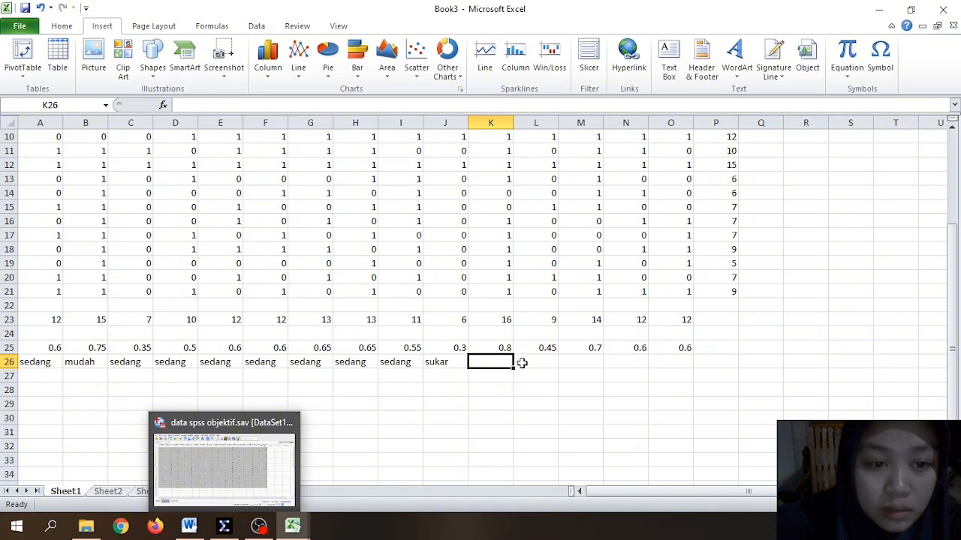
{"action": "type", "text": "mudah"}
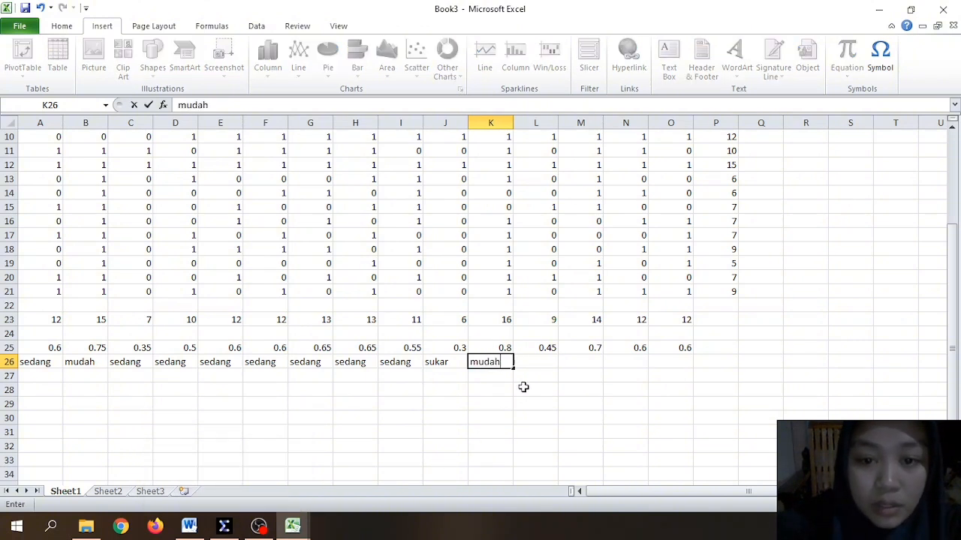
{"action": "key", "text": "Tab"}
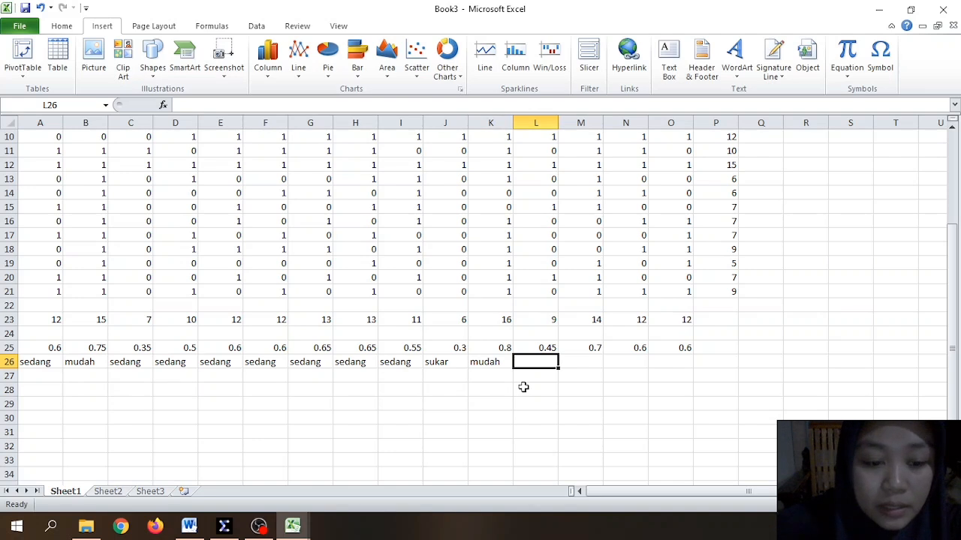
{"action": "type", "text": "seda"}
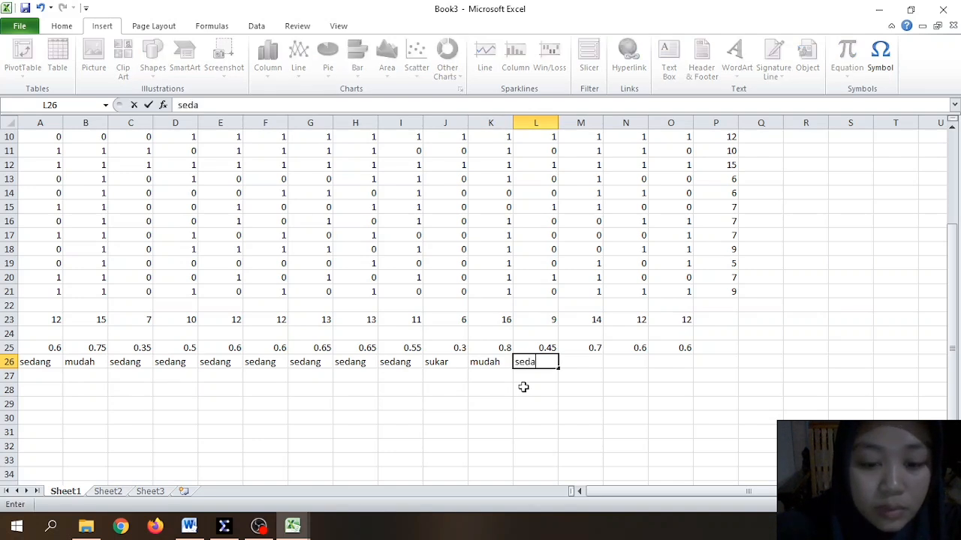
{"action": "type", "text": "ng"}
{"action": "key", "text": "Tab"}
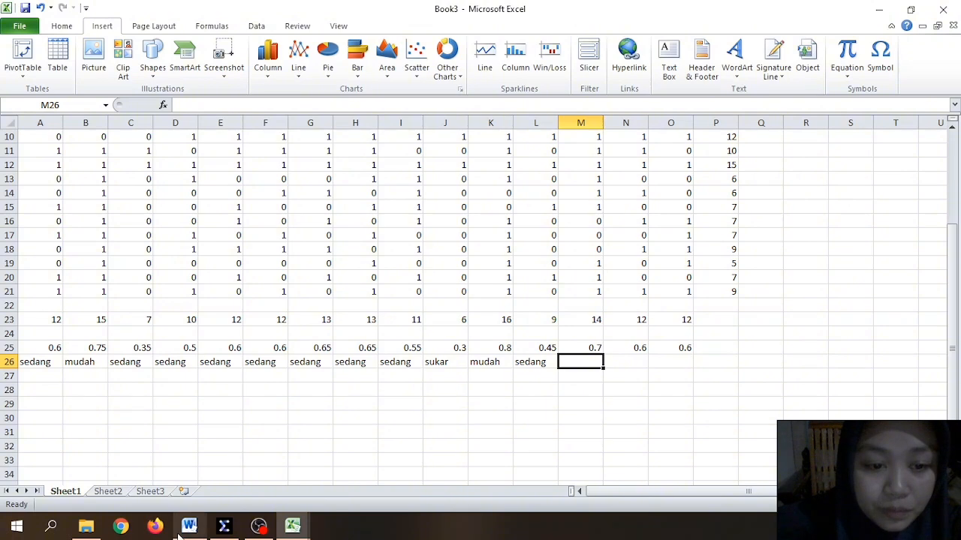
Step: Check soal 13's difficulty value against the ranges in Word's Document1, and enter sedang in cell M26 of Excel's Book3
{"action": "mouse_move", "coordinate": [189, 526]}
{"action": "left_click", "coordinate": [192, 476]}
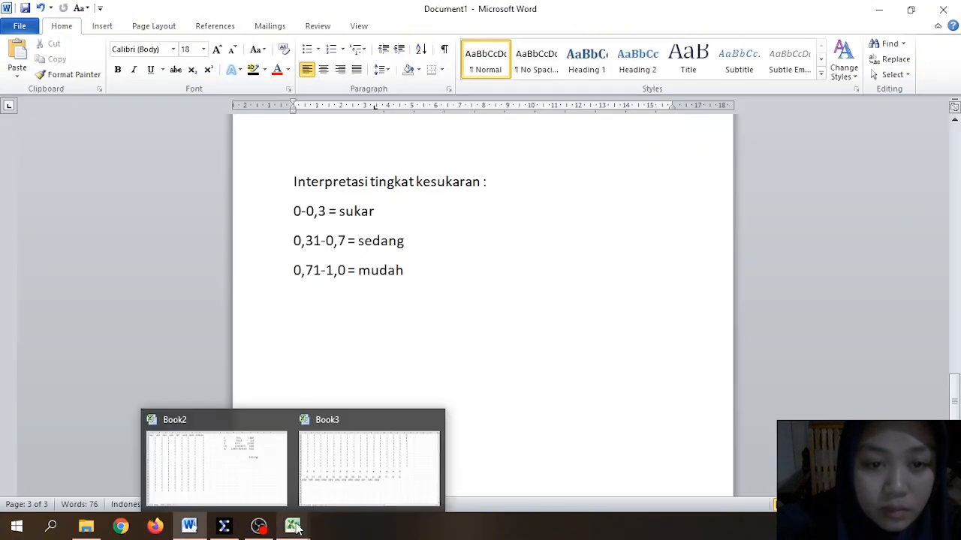
{"action": "left_click", "coordinate": [328, 485]}
{"action": "type", "text": "s"}
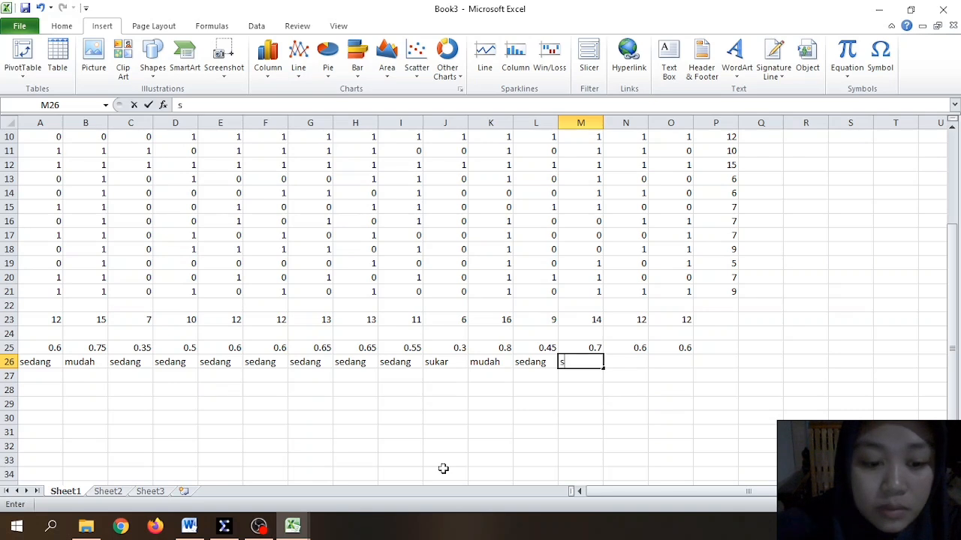
{"action": "type", "text": "edang"}
{"action": "key", "text": "Tab"}
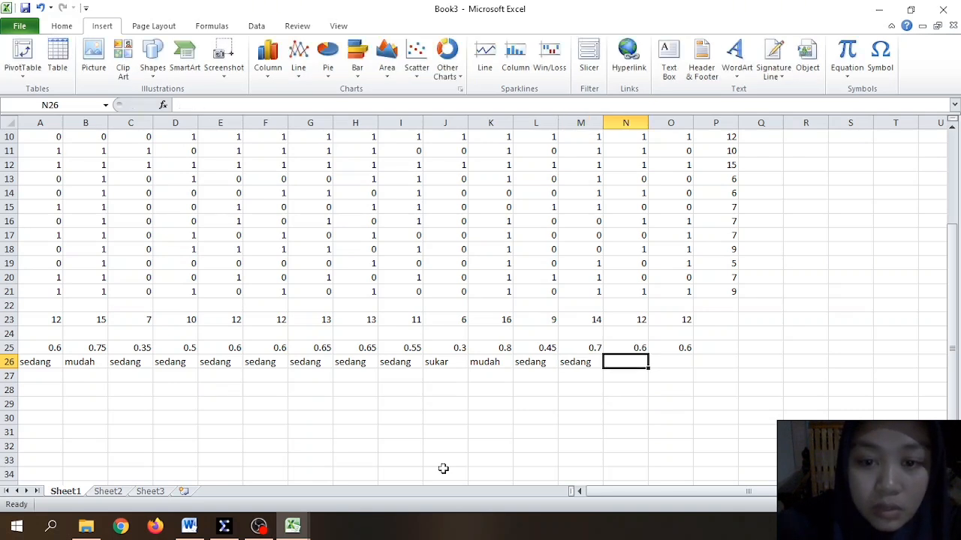
Step: Enter the interpretation sedang in cells N26 and O26 for soal 14 and soal 15
{"action": "type", "text": "sedang"}
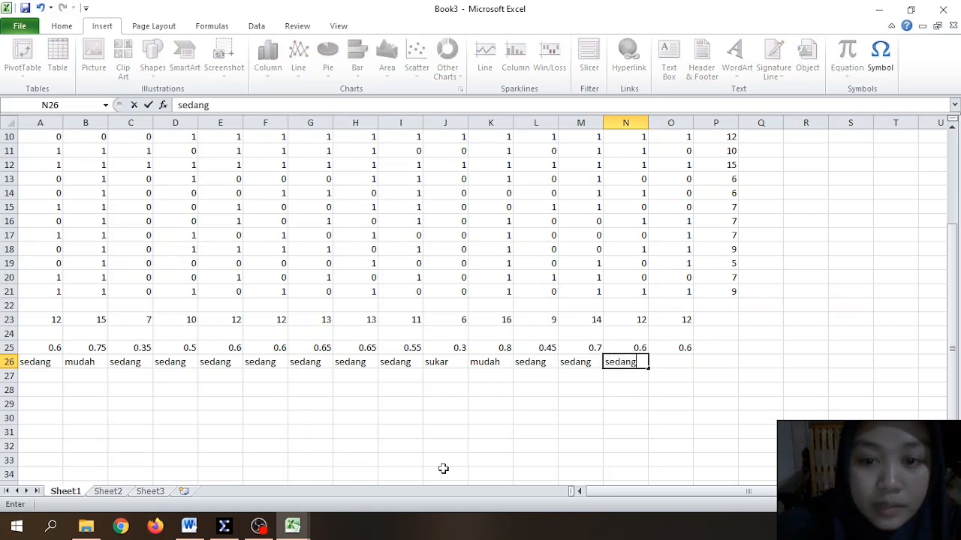
{"action": "key", "text": "Tab"}
{"action": "type", "text": "sedang"}
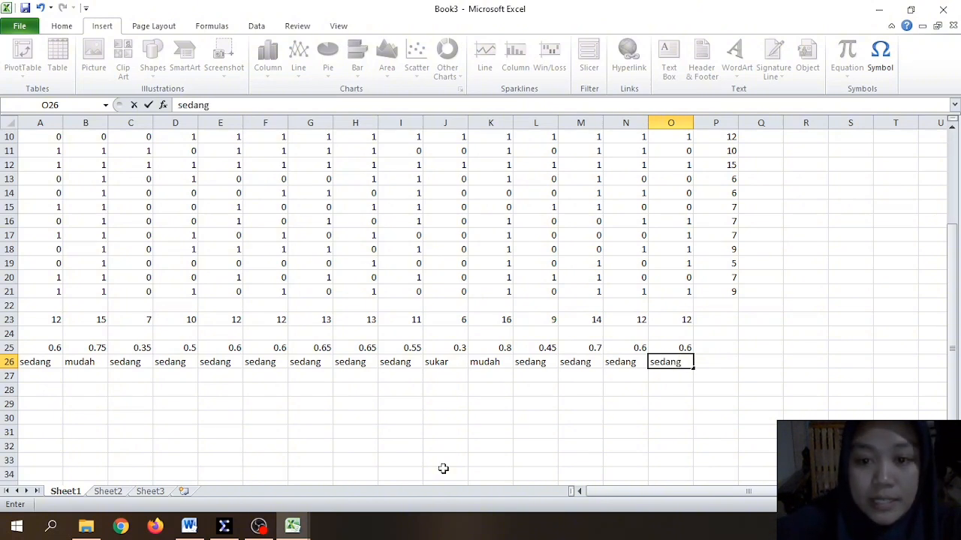
{"action": "key", "text": "Return"}
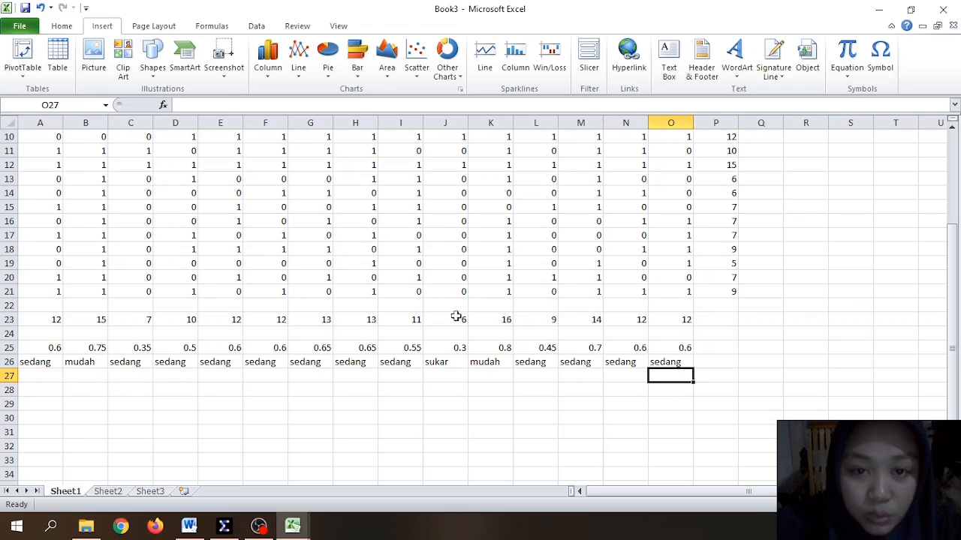
{"action": "scroll", "coordinate": [460, 290], "scroll_direction": "up", "scroll_amount": 1}
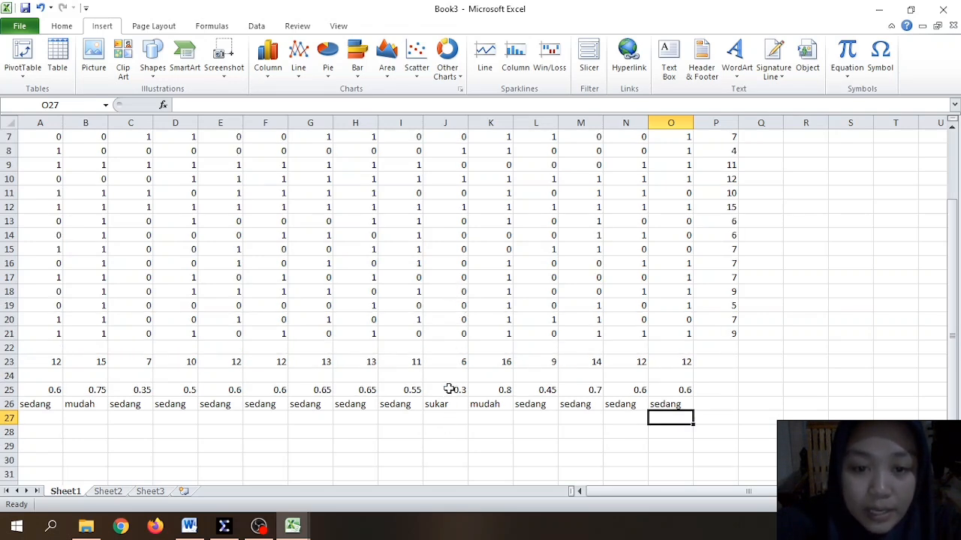
{"action": "scroll", "coordinate": [450, 297], "scroll_direction": "up", "scroll_amount": 2}
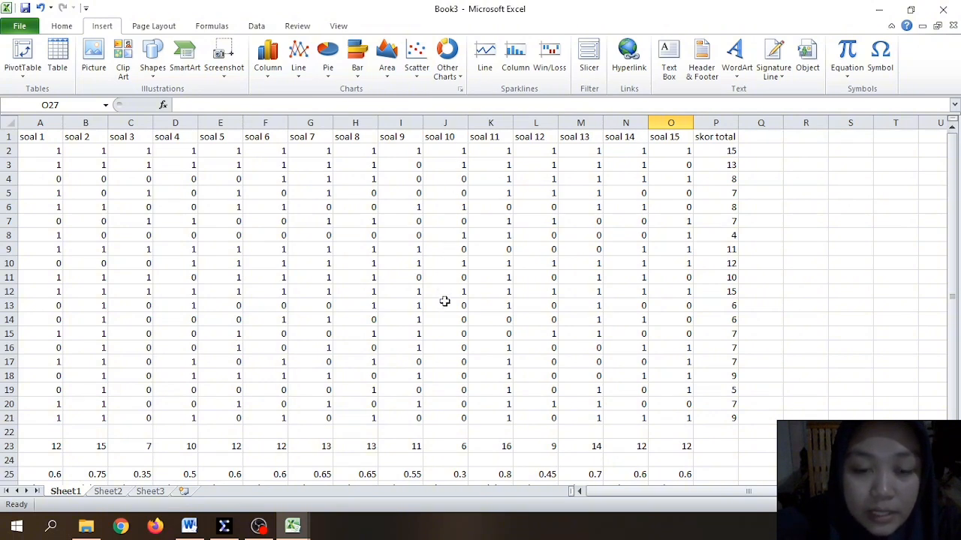
{"action": "scroll", "coordinate": [447, 353], "scroll_direction": "down", "scroll_amount": 2}
{"action": "scroll", "coordinate": [462, 367], "scroll_direction": "down", "scroll_amount": 1}
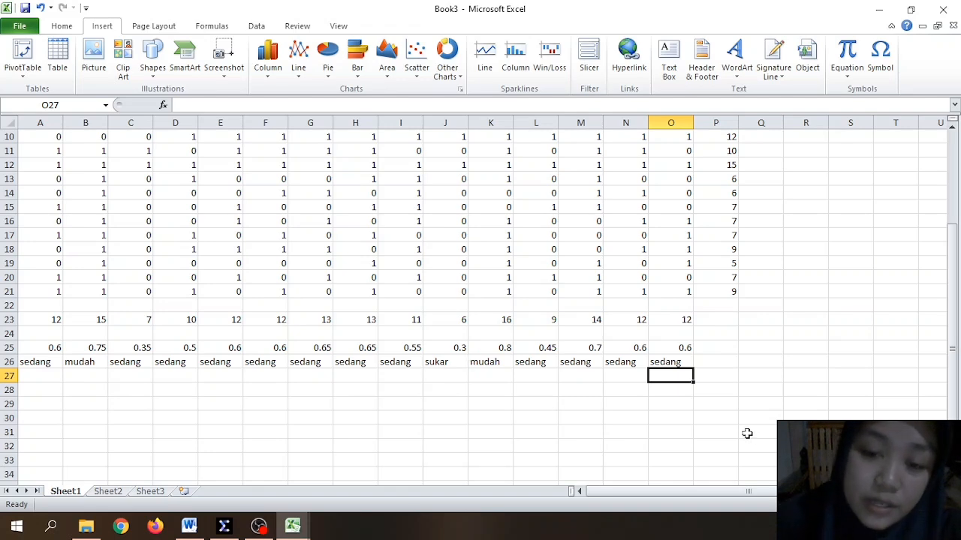
Step: Switch to SPSS and add all variables, soal1 to soal15 and skortotal, as items of a Reliability Analysis with the Alpha model
{"action": "left_click", "coordinate": [754, 364]}
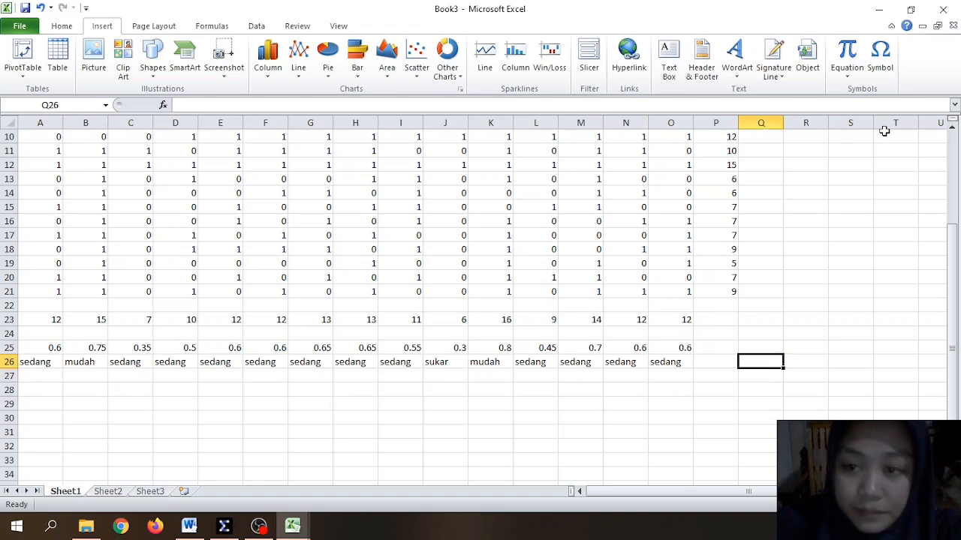
{"action": "key", "text": "alt+Tab"}
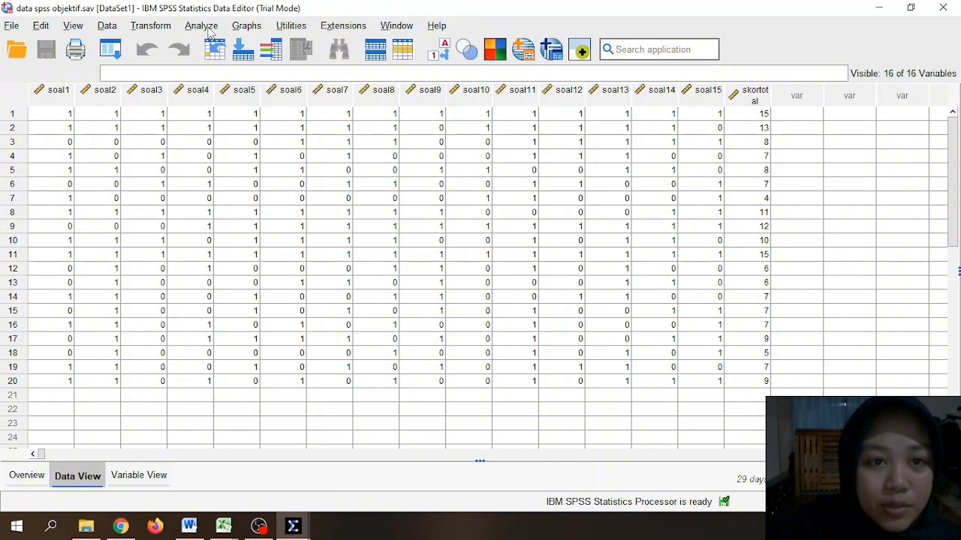
{"action": "left_click", "coordinate": [210, 28]}
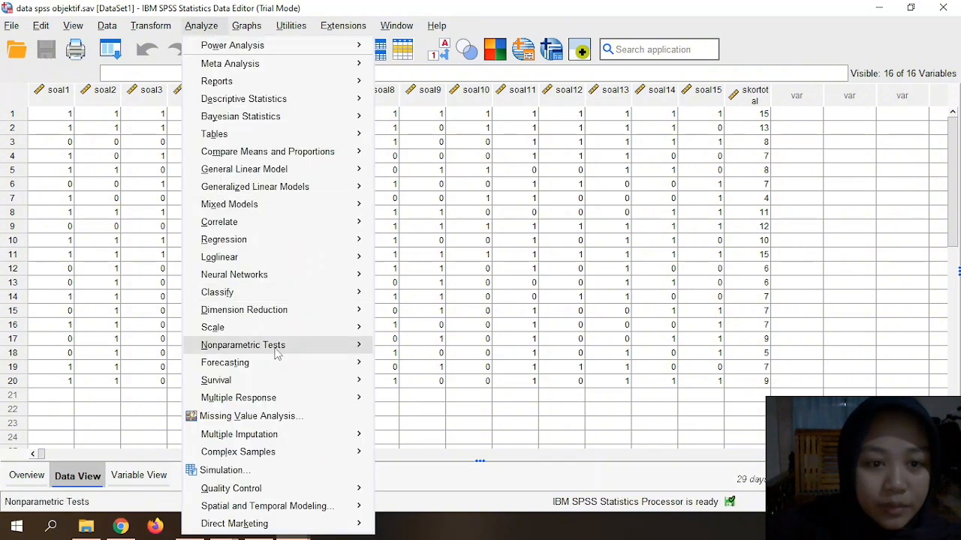
{"action": "mouse_move", "coordinate": [294, 335]}
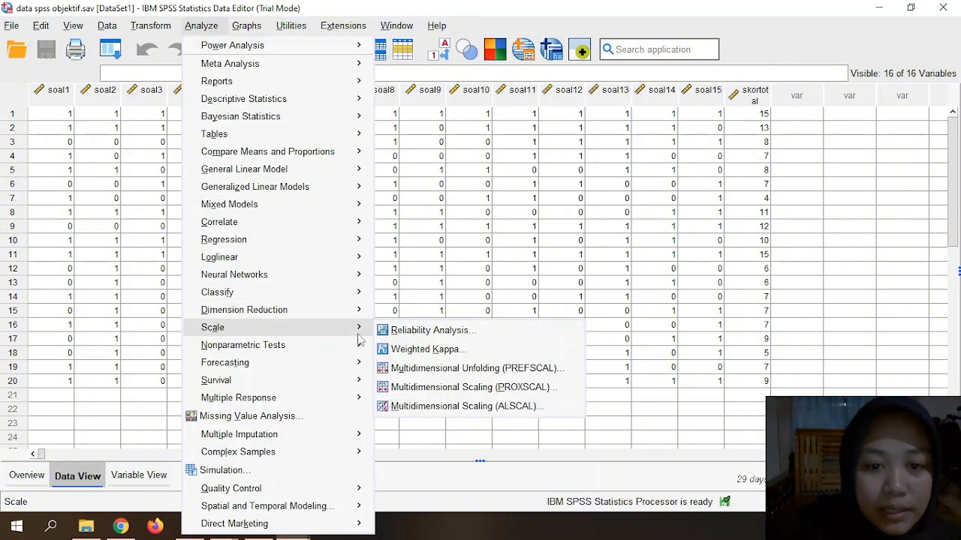
{"action": "left_click", "coordinate": [428, 333]}
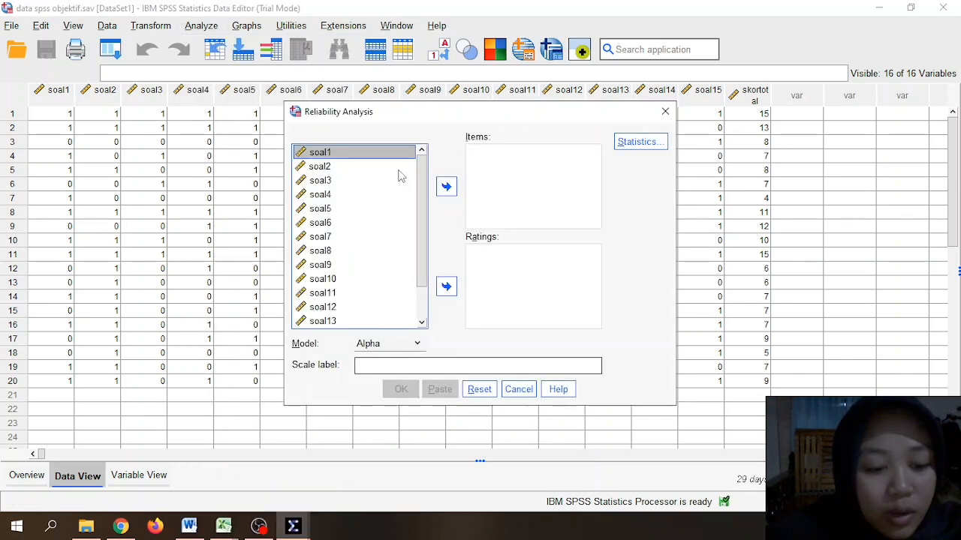
{"action": "key", "text": "ctrl+a"}
{"action": "scroll", "coordinate": [413, 263], "scroll_direction": "down", "scroll_amount": 3}
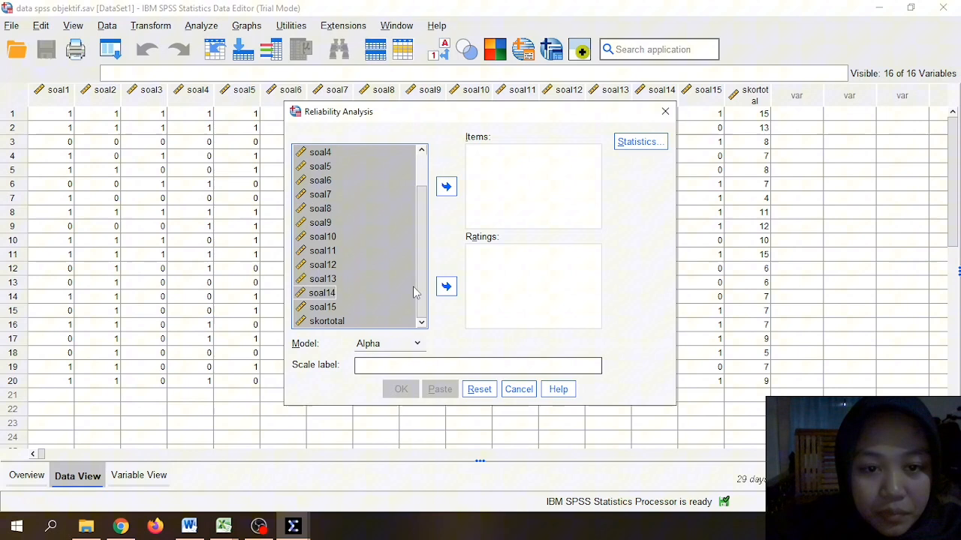
{"action": "left_click", "coordinate": [368, 322]}
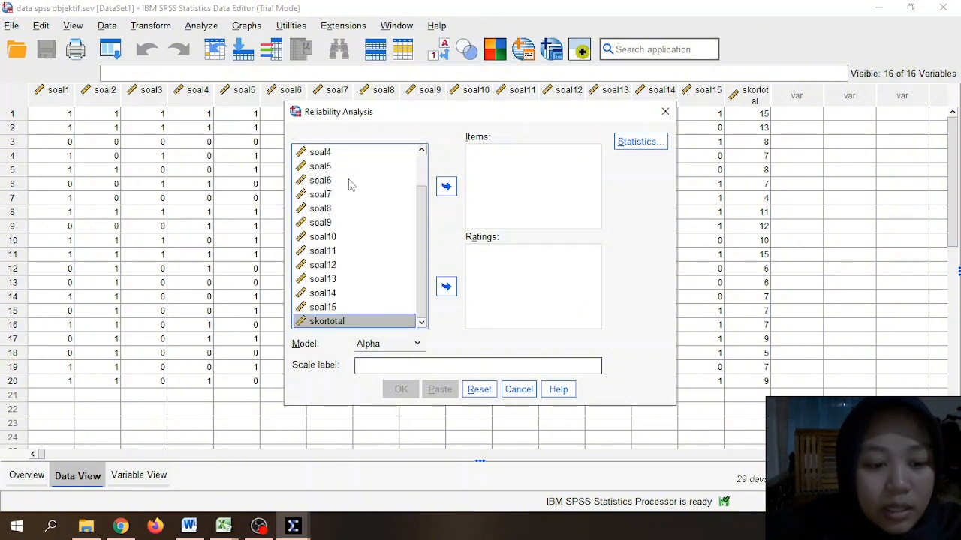
{"action": "key", "text": "ctrl+a"}
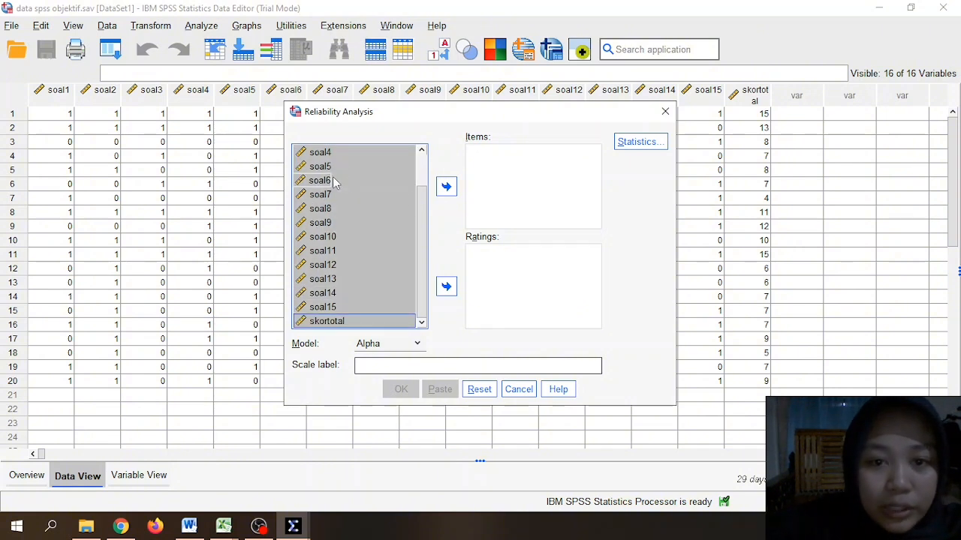
{"action": "left_click", "coordinate": [445, 186]}
Step: Remove skortotal from the reliability analysis items, keeping only soal1 to soal15
{"action": "scroll", "coordinate": [527, 193], "scroll_direction": "down", "scroll_amount": 3}
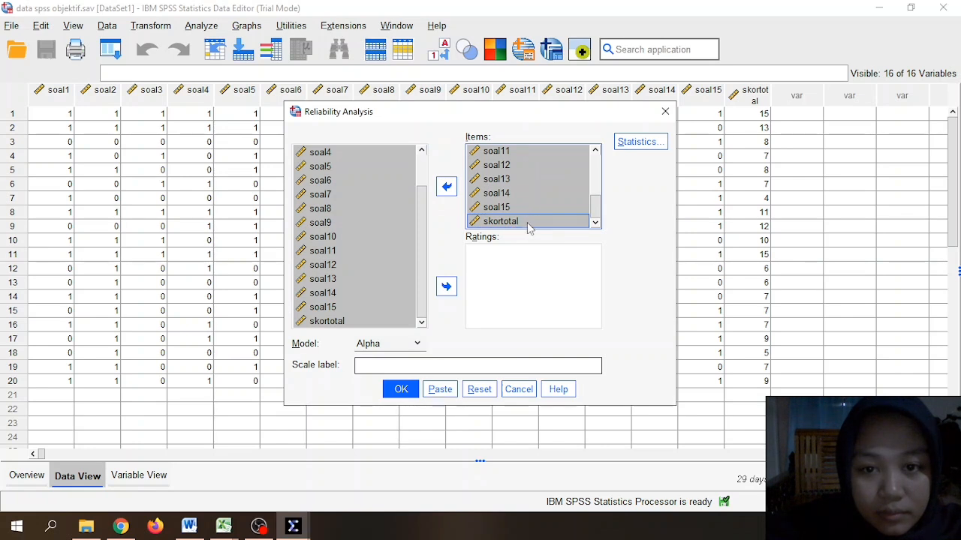
{"action": "left_click", "coordinate": [529, 225]}
{"action": "left_click", "coordinate": [445, 186]}
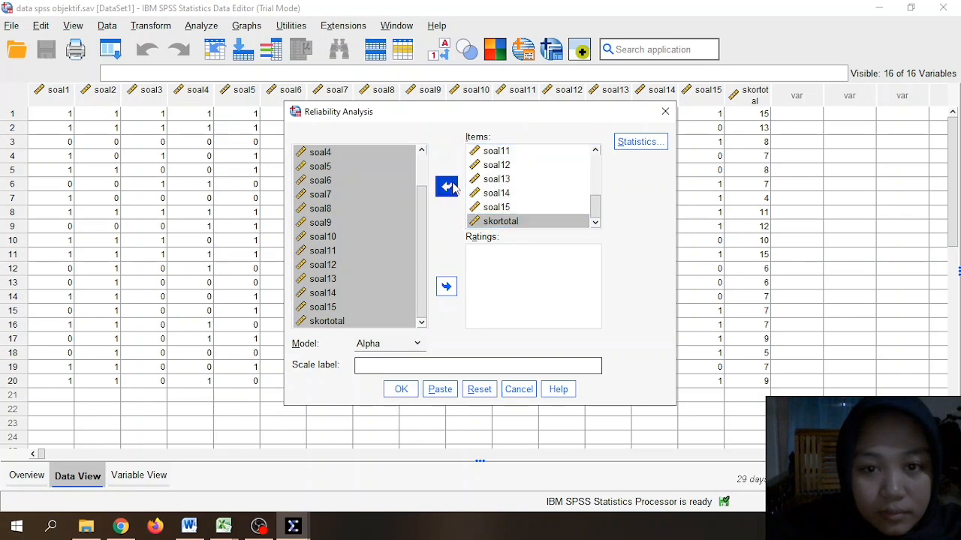
Step: Request descriptives for item, scale and scale if item deleted, and run the reliability analysis
{"action": "left_click", "coordinate": [635, 145]}
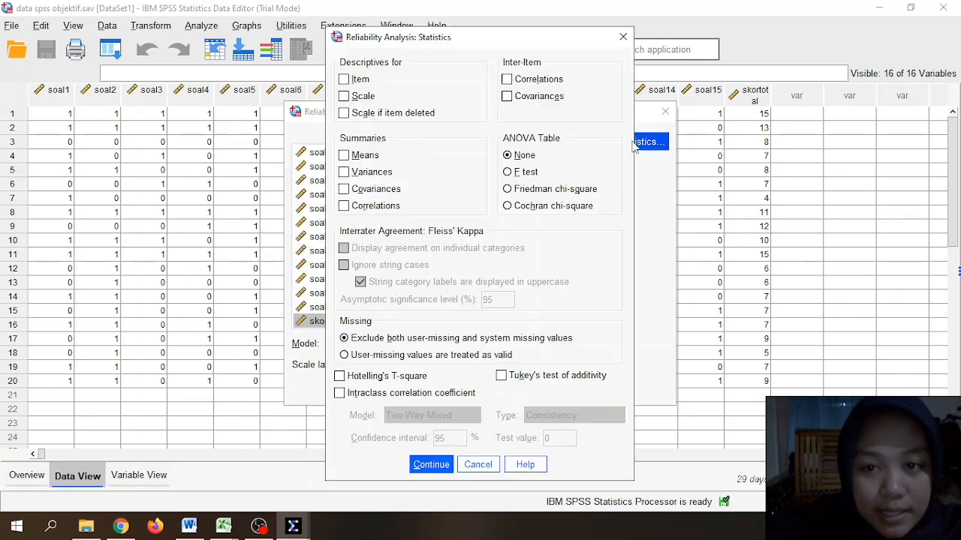
{"action": "left_click", "coordinate": [363, 96]}
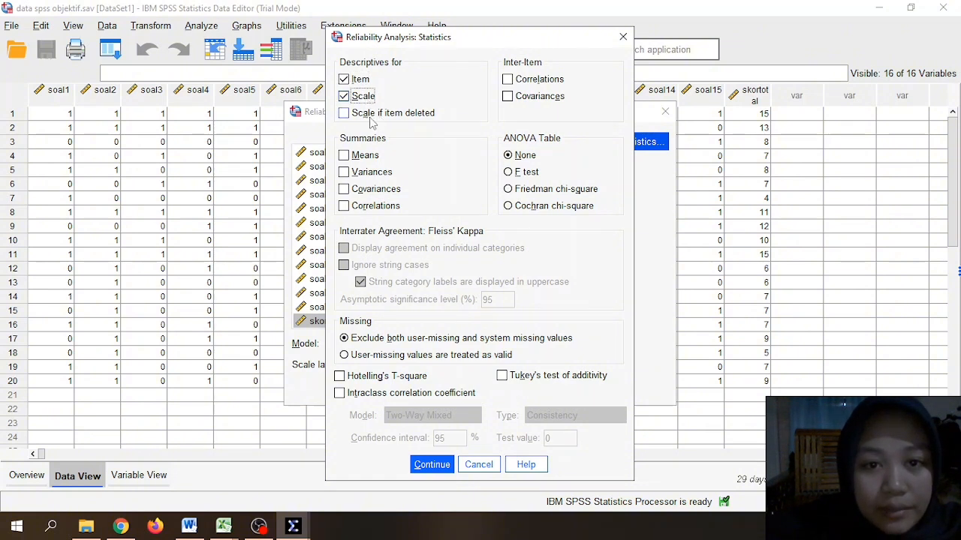
{"action": "left_click", "coordinate": [370, 114]}
{"action": "left_click", "coordinate": [432, 466]}
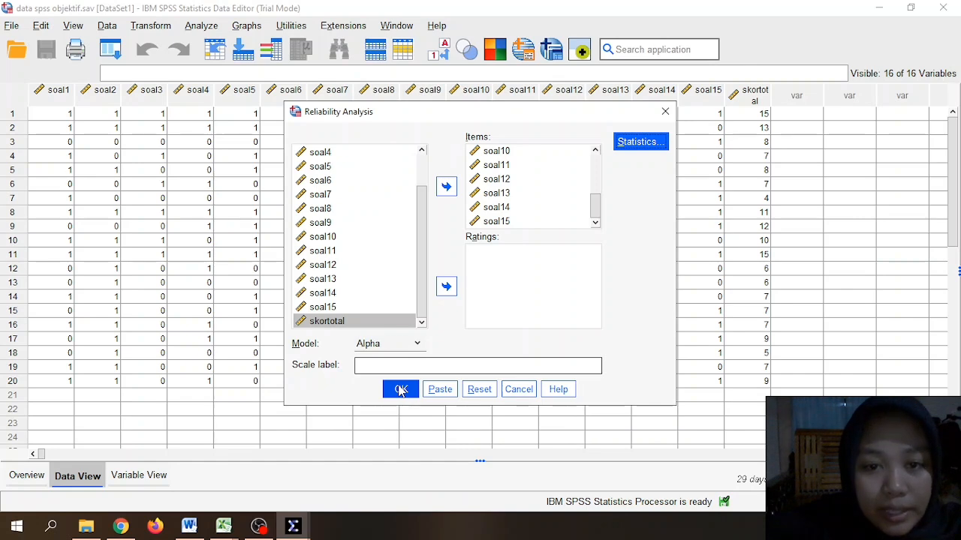
{"action": "left_click", "coordinate": [401, 390]}
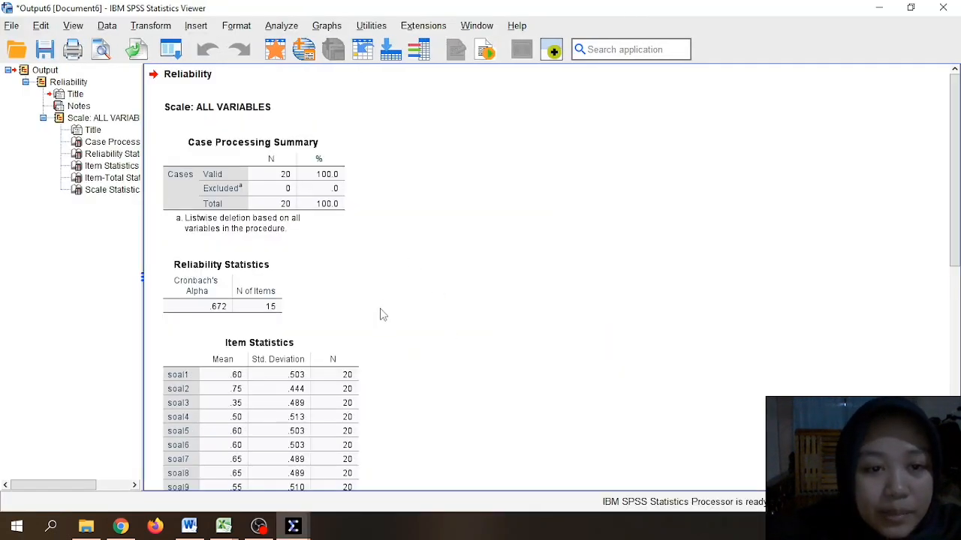
Step: Examine the Item-Total Statistics in the SPSS output alongside the discrimination criteria (Interpretasi daya pembeda) in Word's spss dok.docx
{"action": "scroll", "coordinate": [381, 319], "scroll_direction": "down", "scroll_amount": 3}
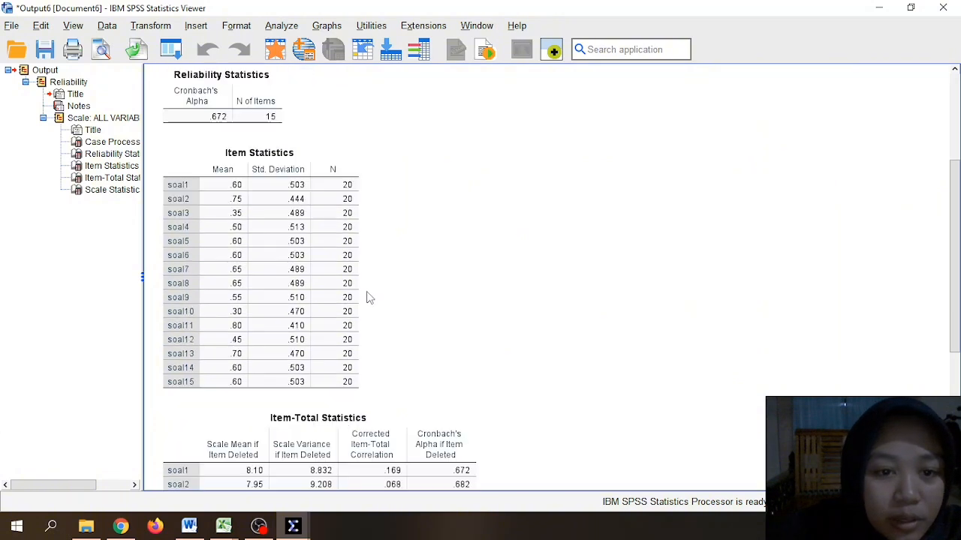
{"action": "scroll", "coordinate": [367, 297], "scroll_direction": "down", "scroll_amount": 3}
{"action": "scroll", "coordinate": [364, 298], "scroll_direction": "down", "scroll_amount": 3}
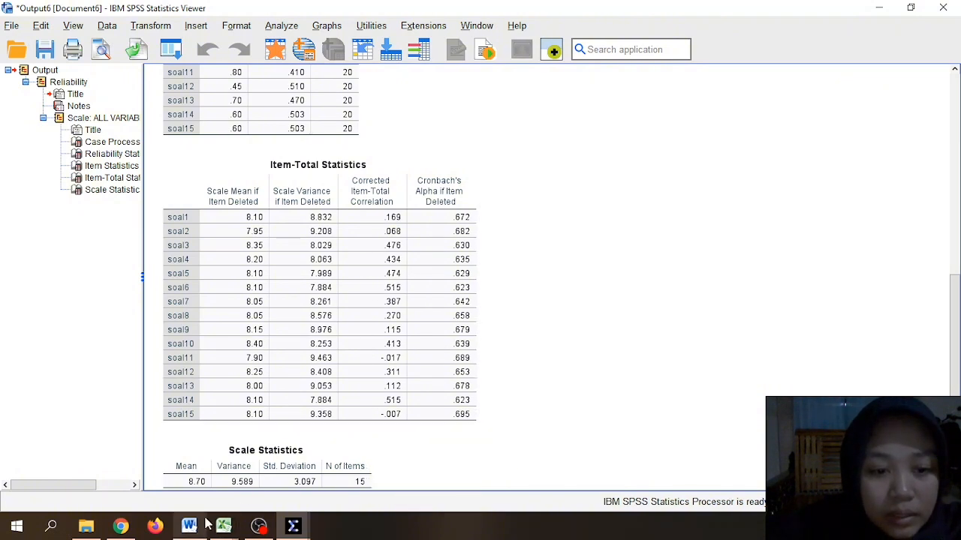
{"action": "mouse_move", "coordinate": [196, 529]}
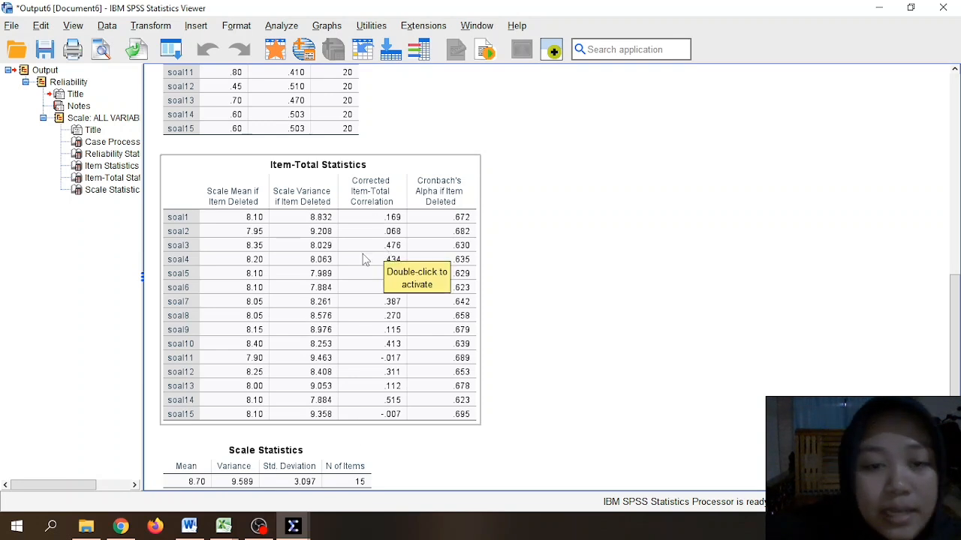
{"action": "left_click", "coordinate": [194, 534]}
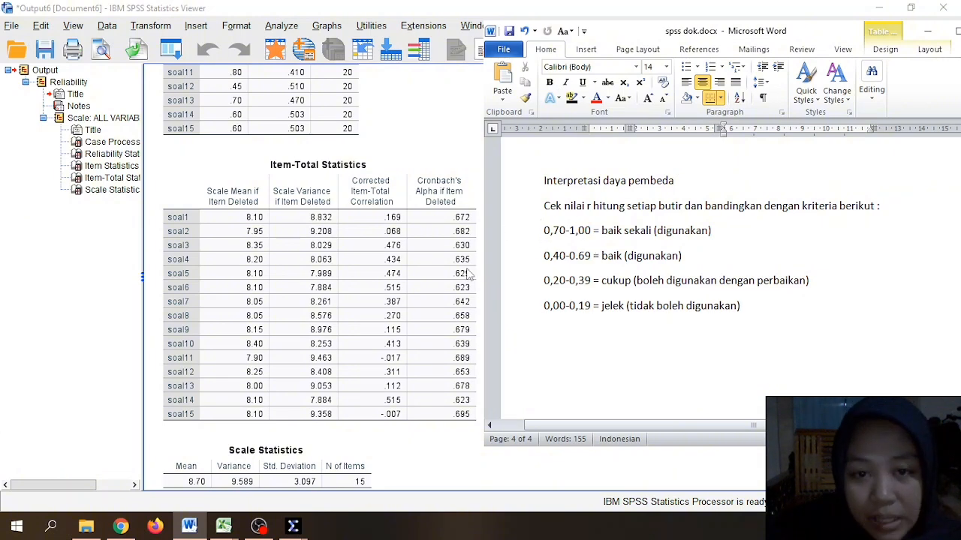
{"action": "scroll", "coordinate": [656, 281], "scroll_direction": "up", "scroll_amount": 5}
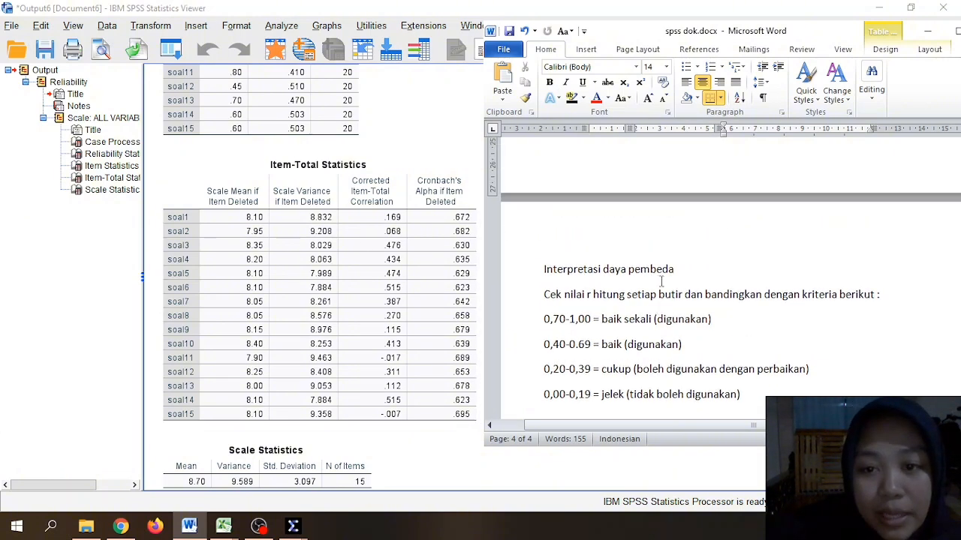
Step: Compare each item's Corrected Item-Total Correlation with the r hitung and Daya beda butir tes table and the criteria in spss dok.docx
{"action": "scroll", "coordinate": [748, 304], "scroll_direction": "up", "scroll_amount": 5}
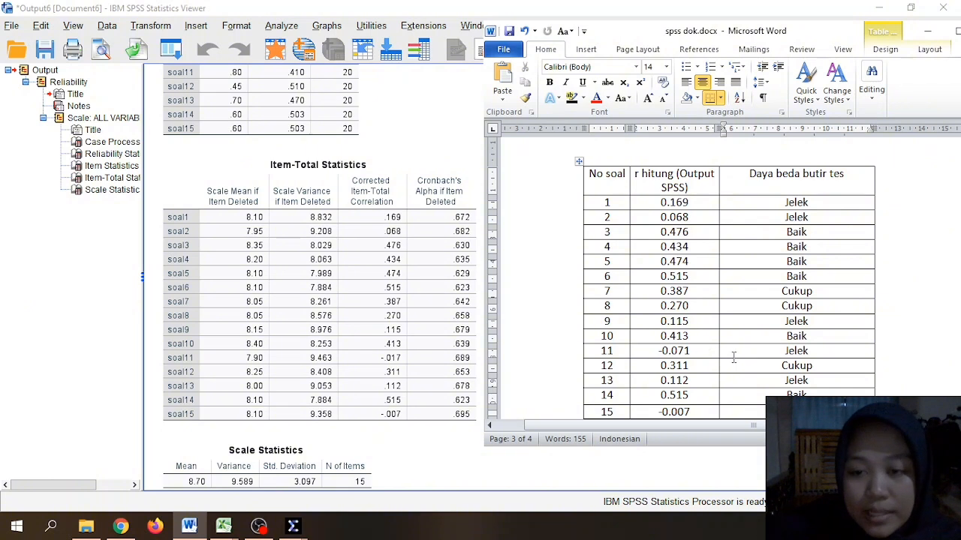
{"action": "scroll", "coordinate": [769, 380], "scroll_direction": "down", "scroll_amount": 1}
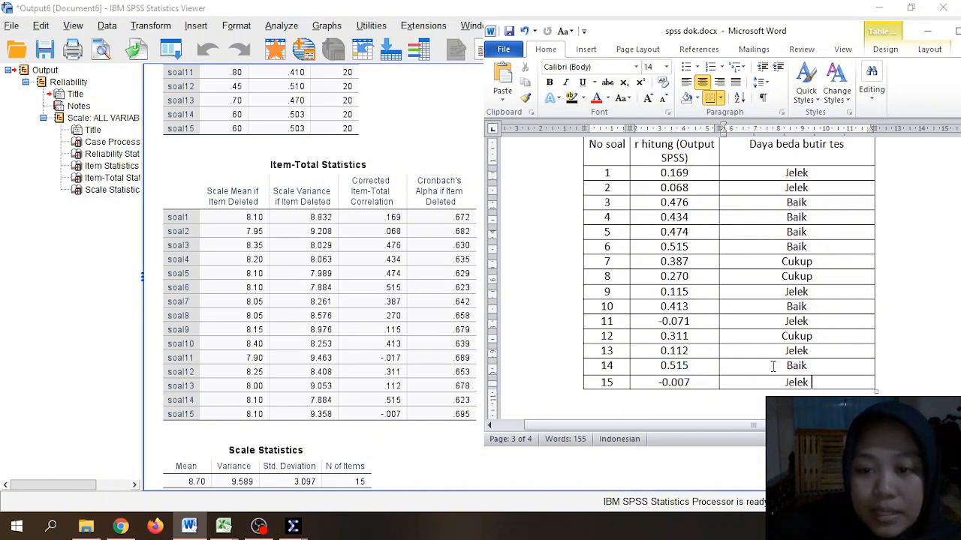
{"action": "scroll", "coordinate": [746, 347], "scroll_direction": "down", "scroll_amount": 4}
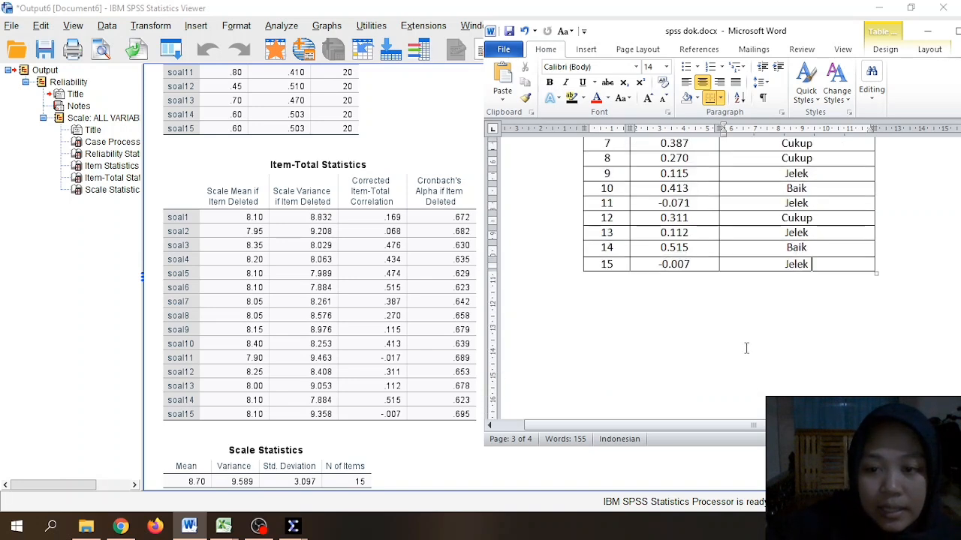
{"action": "scroll", "coordinate": [748, 330], "scroll_direction": "up", "scroll_amount": 6}
{"action": "scroll", "coordinate": [774, 300], "scroll_direction": "down", "scroll_amount": 15}
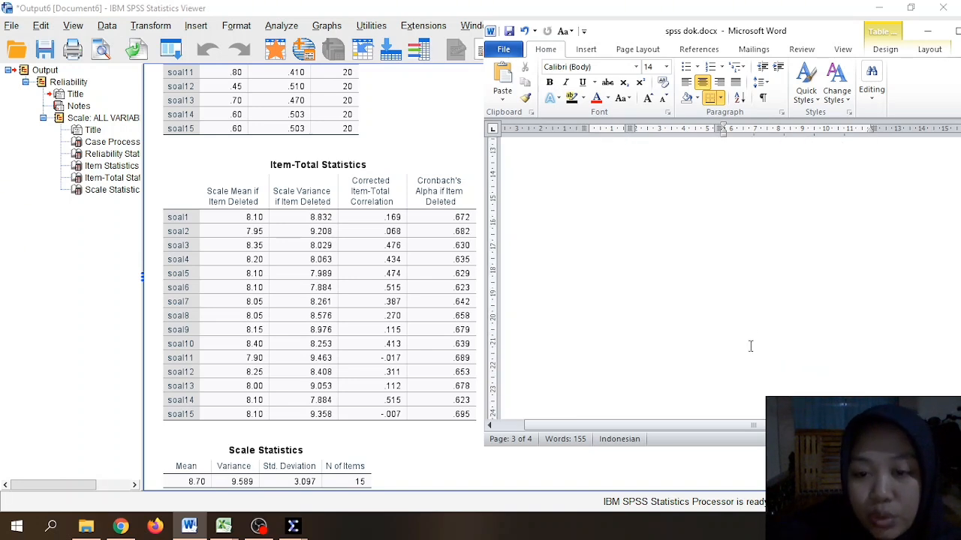
{"action": "scroll", "coordinate": [712, 368], "scroll_direction": "down", "scroll_amount": 1}
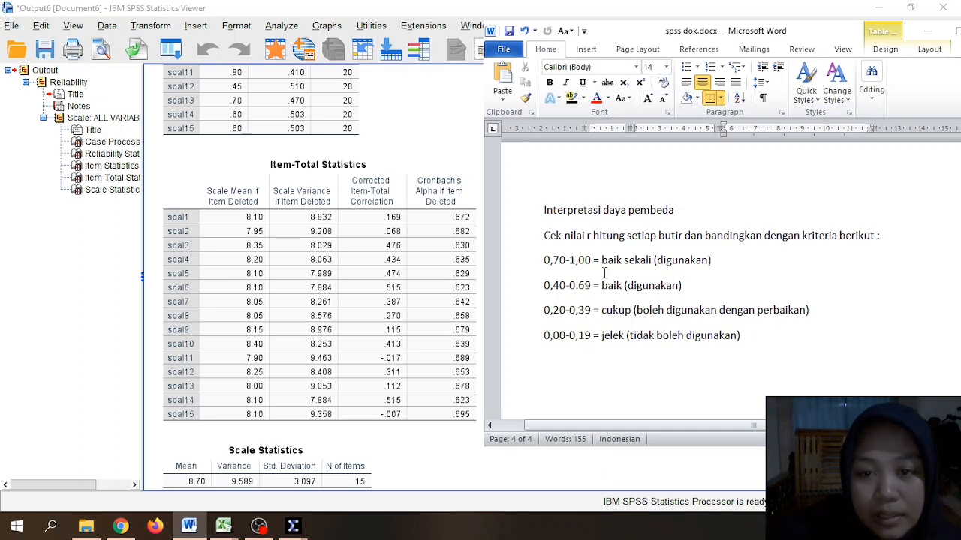
{"action": "scroll", "coordinate": [733, 265], "scroll_direction": "up", "scroll_amount": 10}
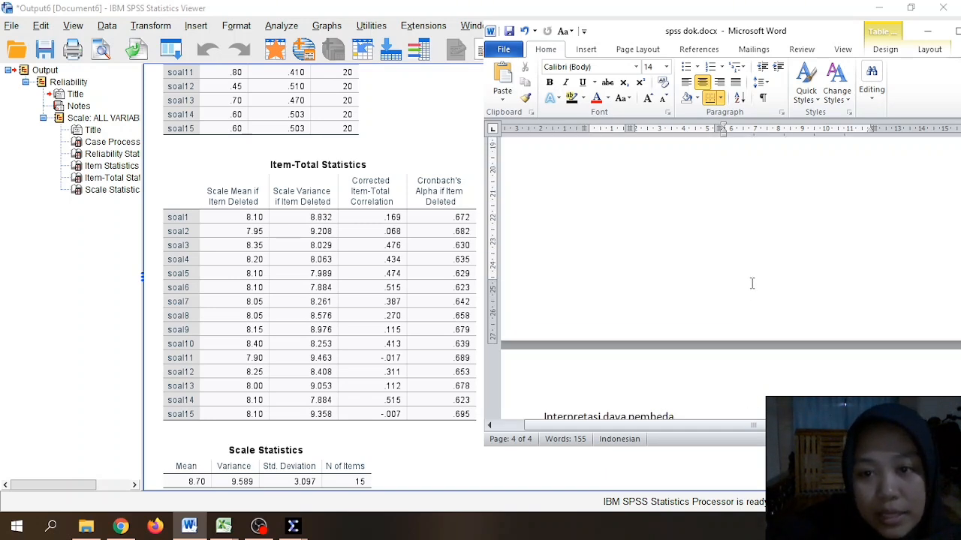
{"action": "scroll", "coordinate": [740, 292], "scroll_direction": "up", "scroll_amount": 2}
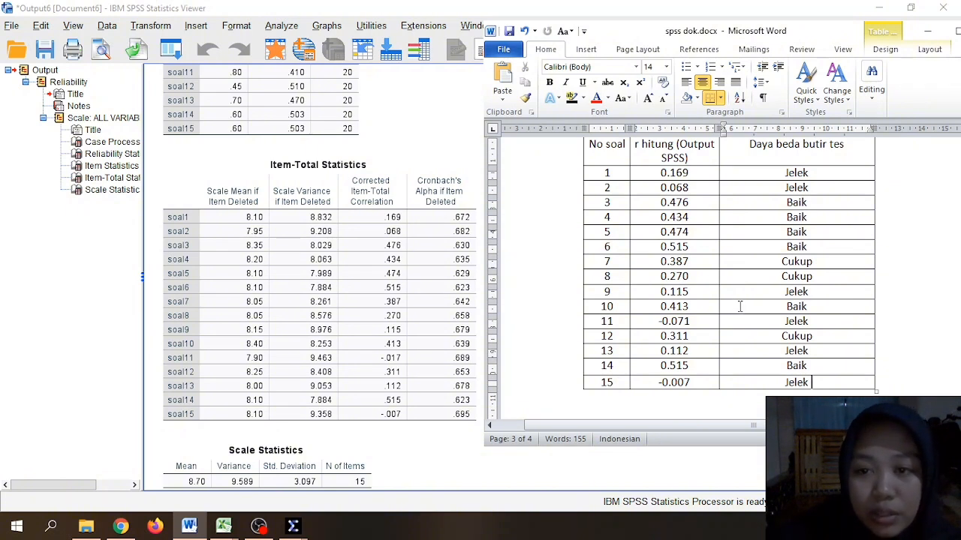
{"action": "scroll", "coordinate": [733, 316], "scroll_direction": "up", "scroll_amount": 1}
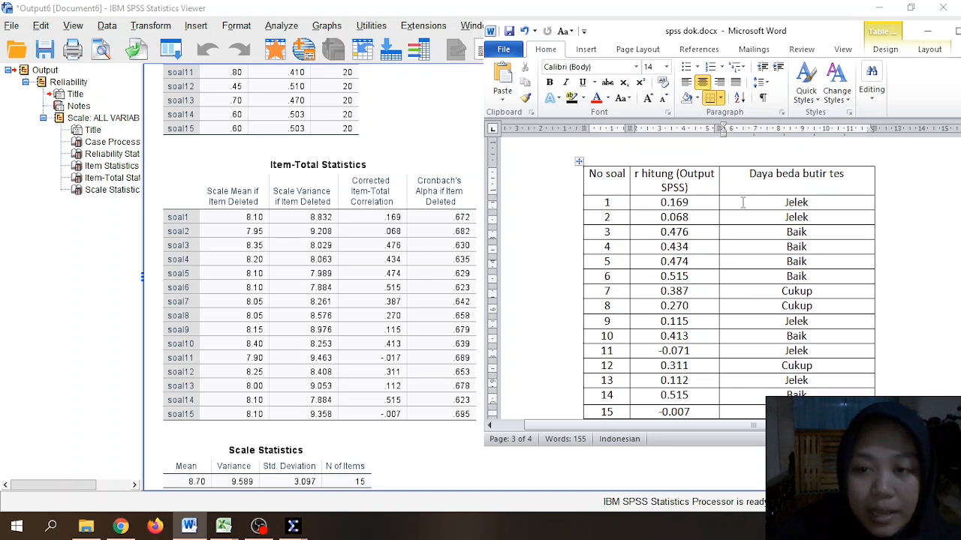
{"action": "left_click", "coordinate": [351, 206]}
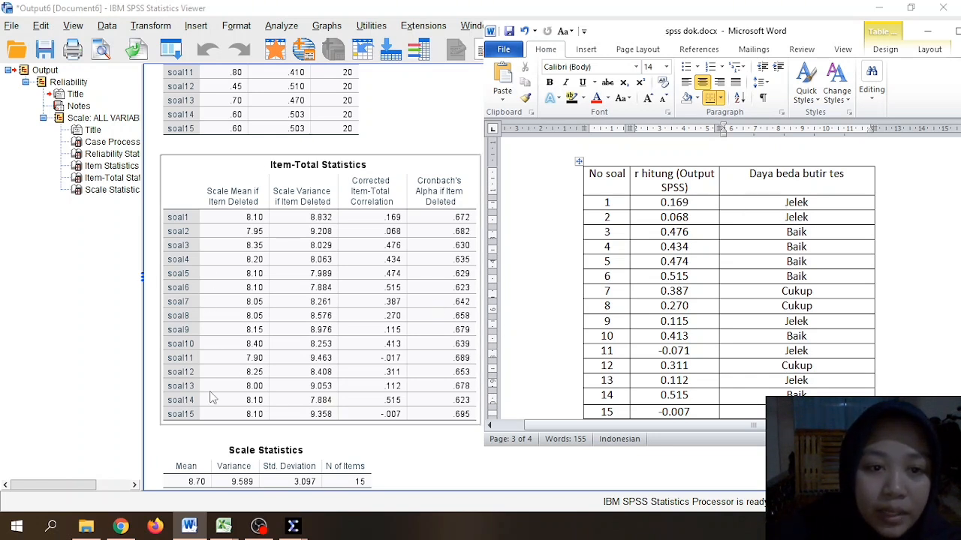